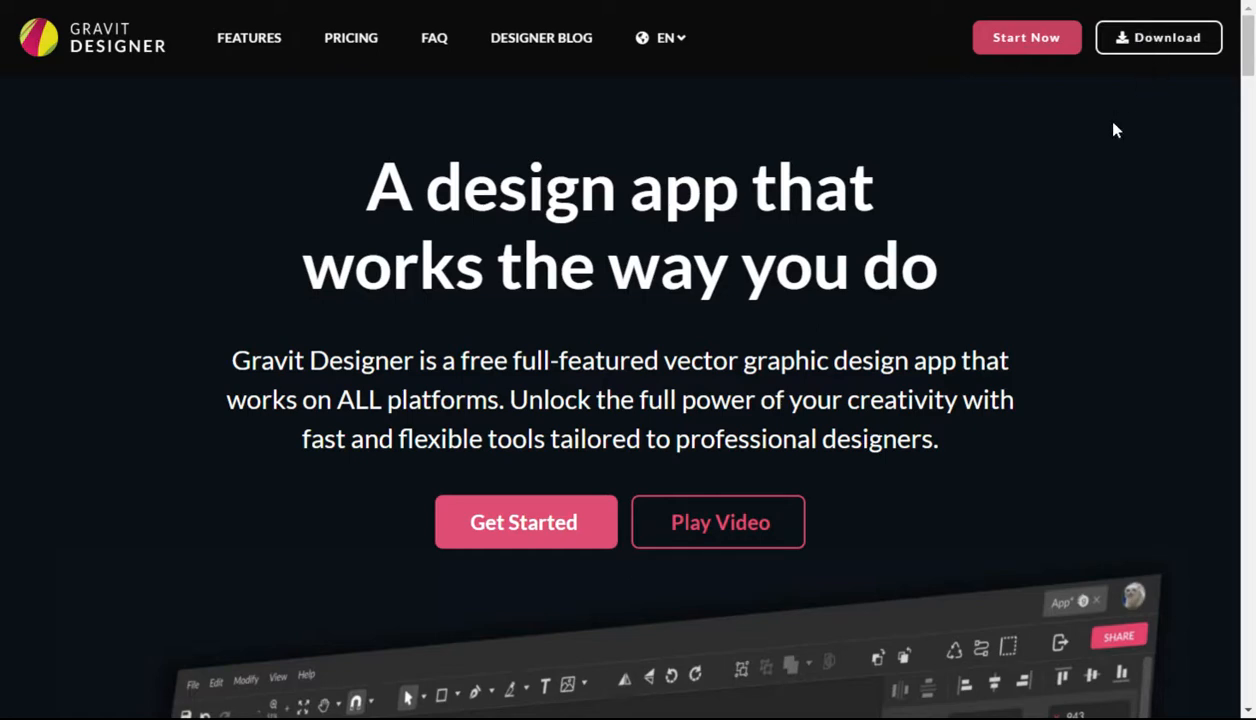
Step: Launch the online version of Gravit Designer and sign in with a Google account
{"action": "left_click", "coordinate": [1024, 40]}
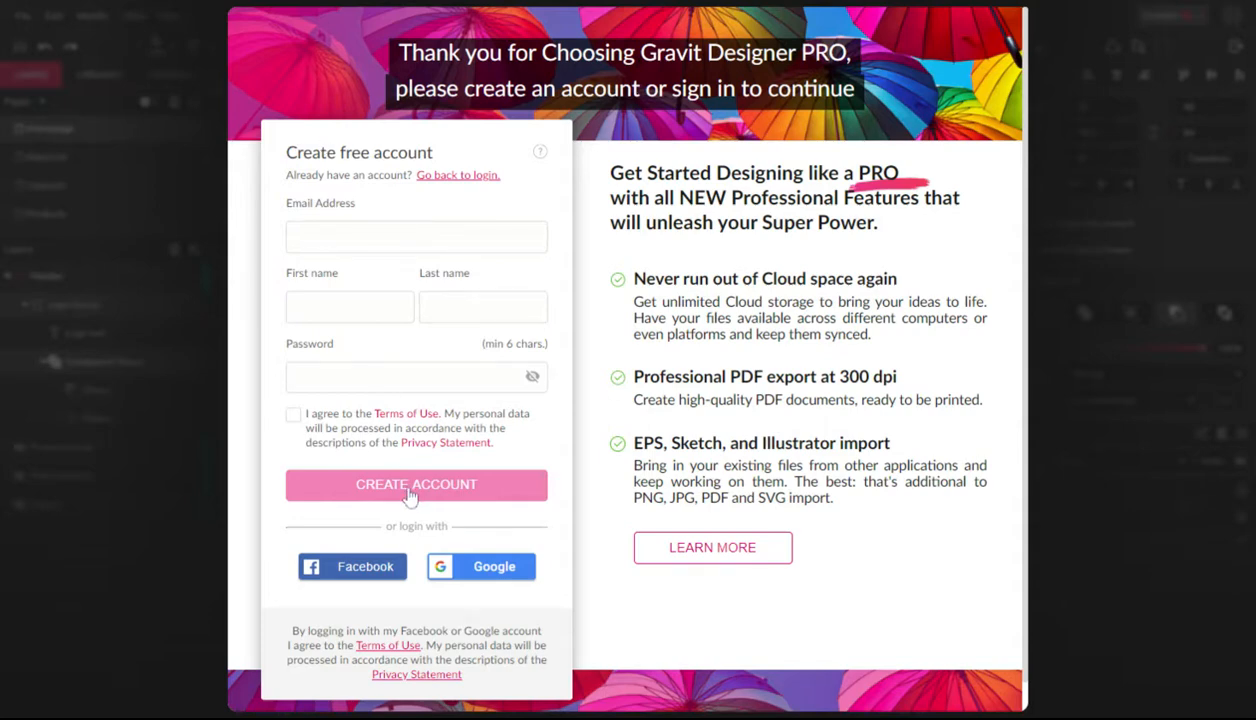
{"action": "left_click", "coordinate": [478, 572]}
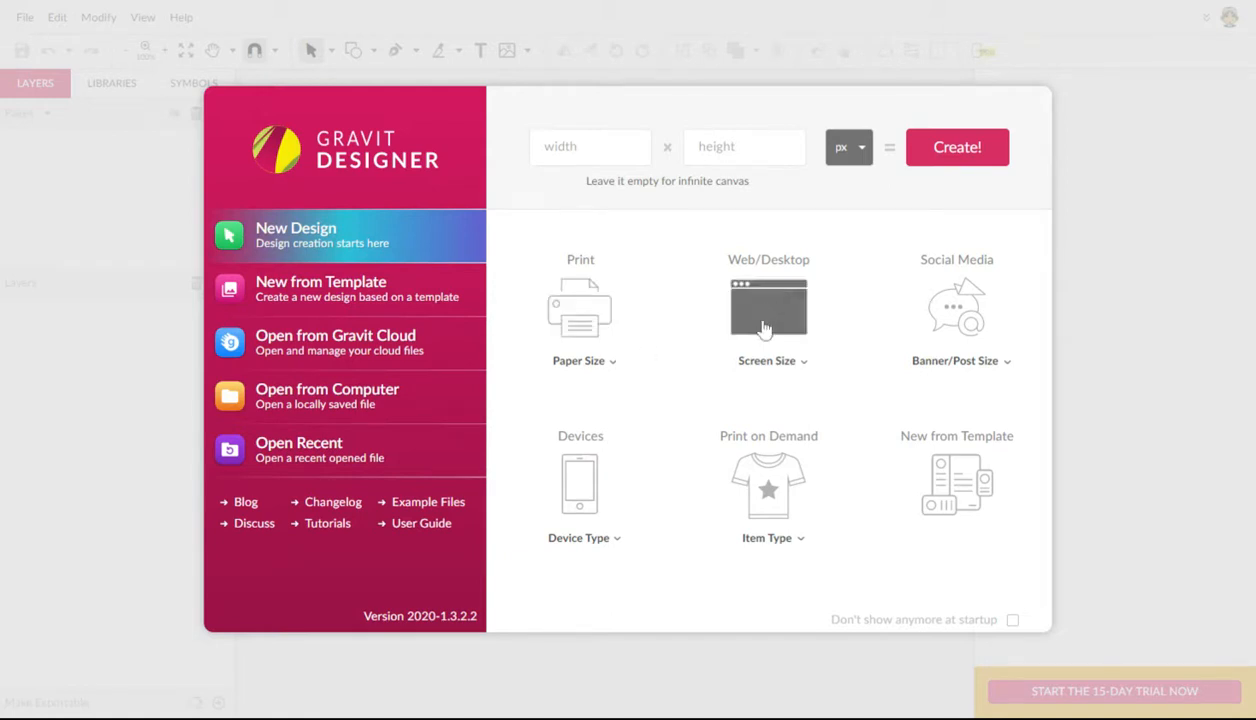
{"action": "left_click", "coordinate": [970, 363]}
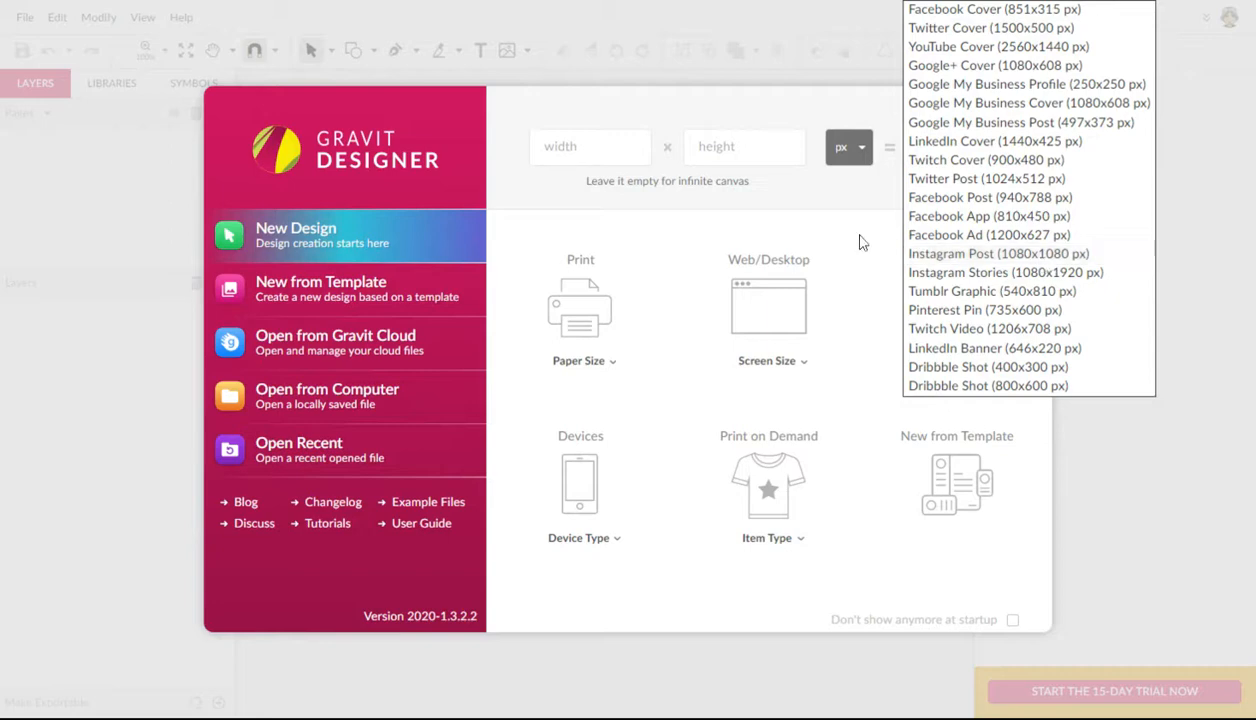
{"action": "left_click", "coordinate": [662, 560]}
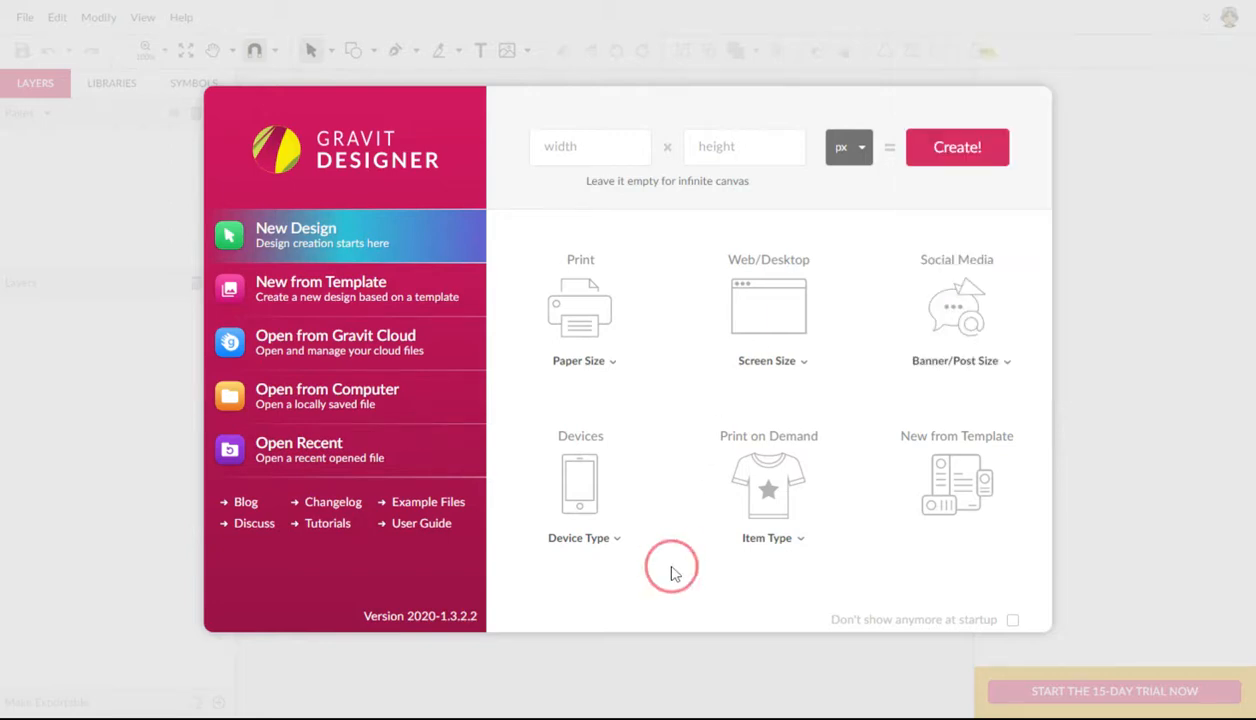
{"action": "left_click", "coordinate": [598, 540]}
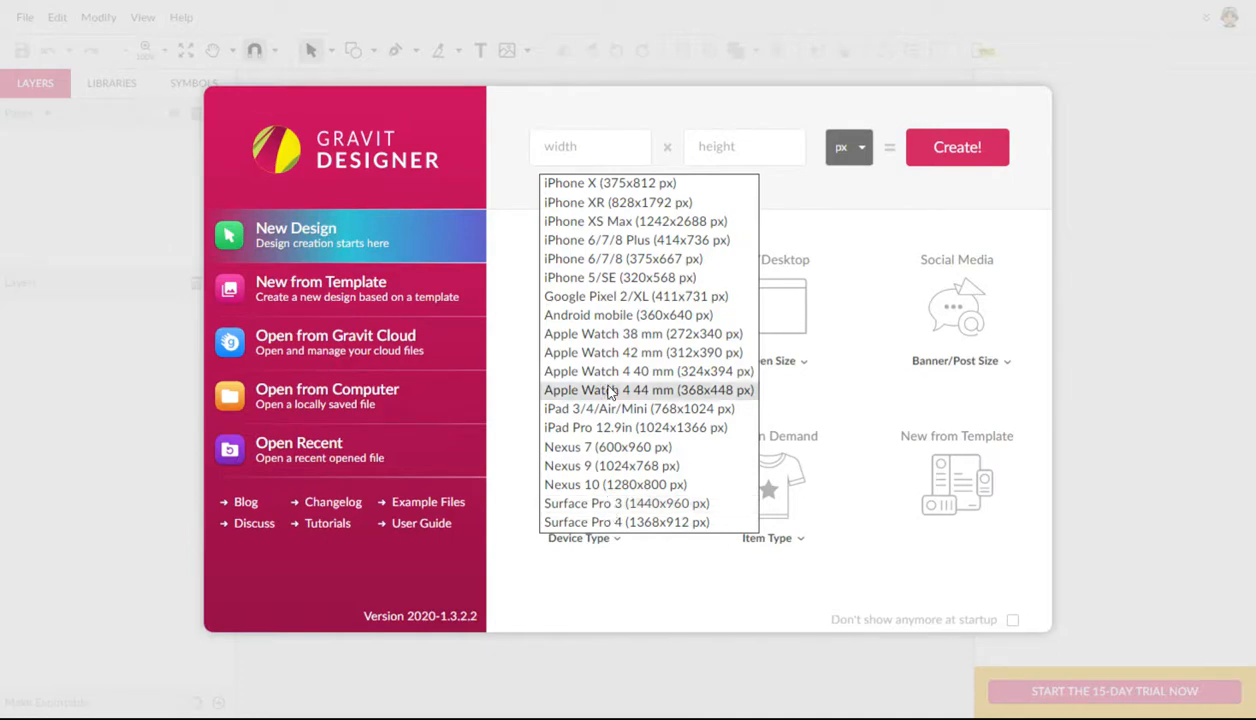
{"action": "left_click", "coordinate": [612, 118]}
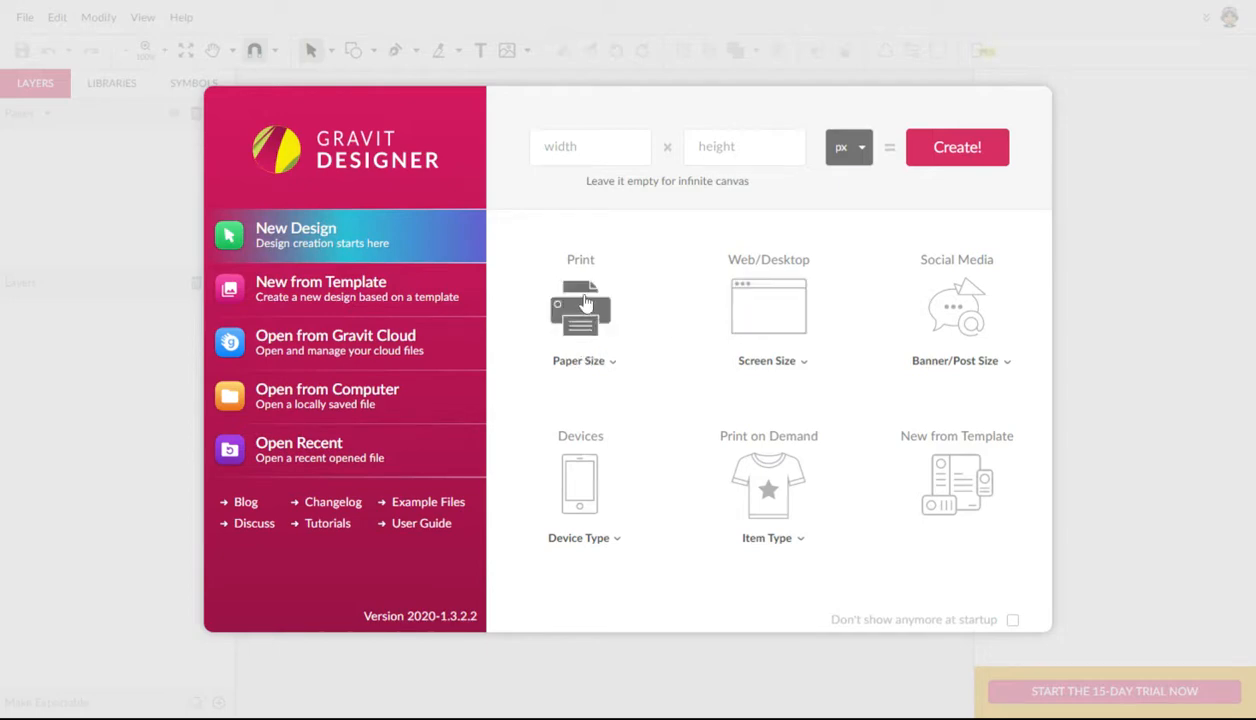
Step: Create a new print design with the US-Letter Landscape (11x8.5 in) paper size
{"action": "left_click", "coordinate": [580, 362]}
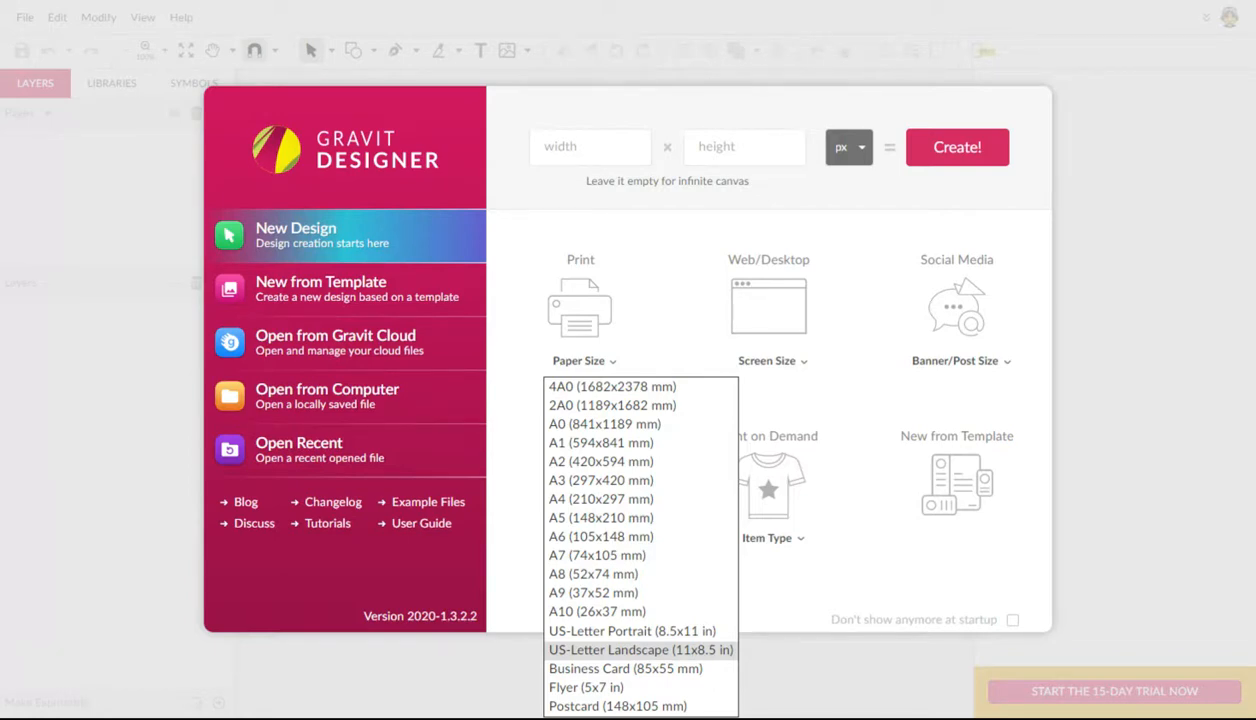
{"action": "left_click", "coordinate": [572, 648]}
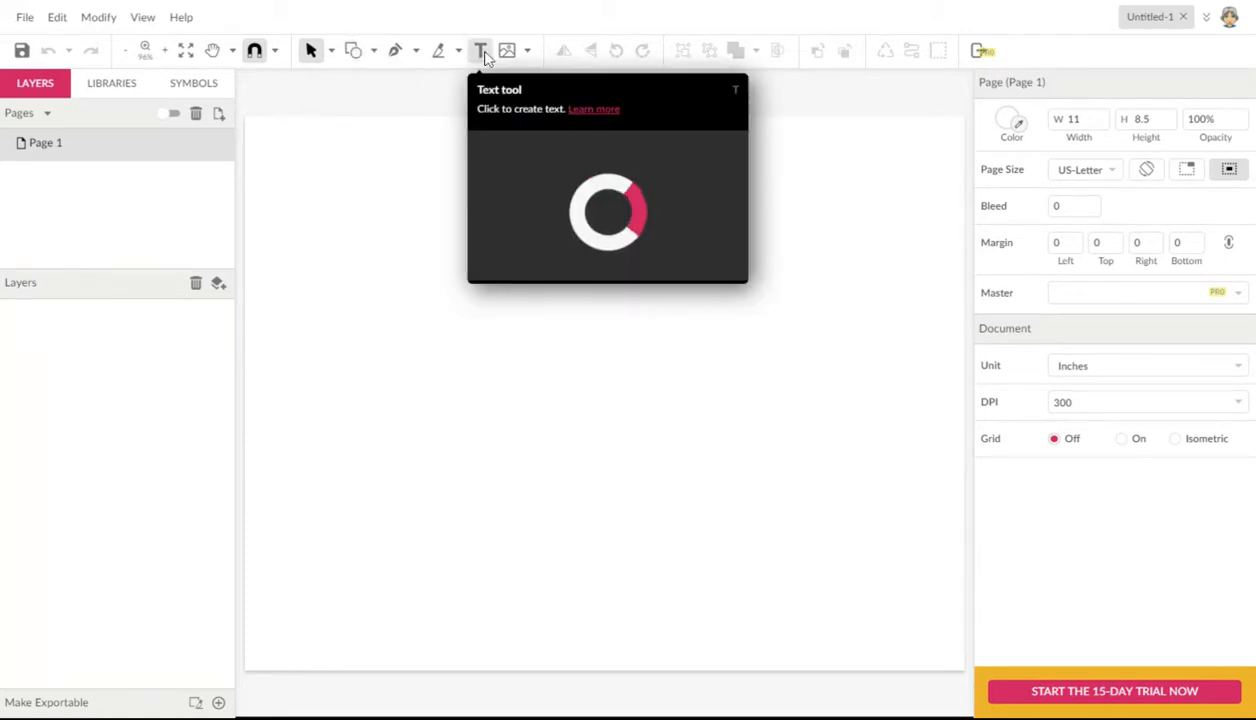
Step: Add a text object reading "Last Name" in the upper-left area of the page
{"action": "left_click", "coordinate": [482, 53]}
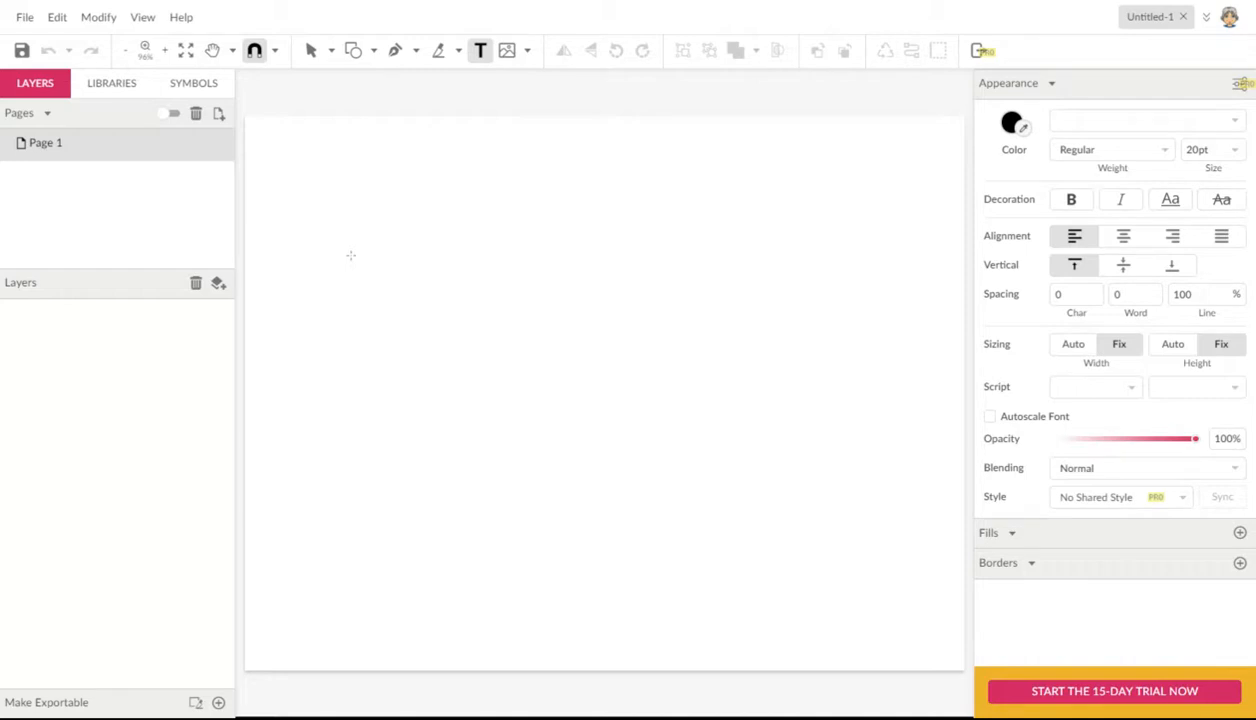
{"action": "left_click", "coordinate": [350, 255]}
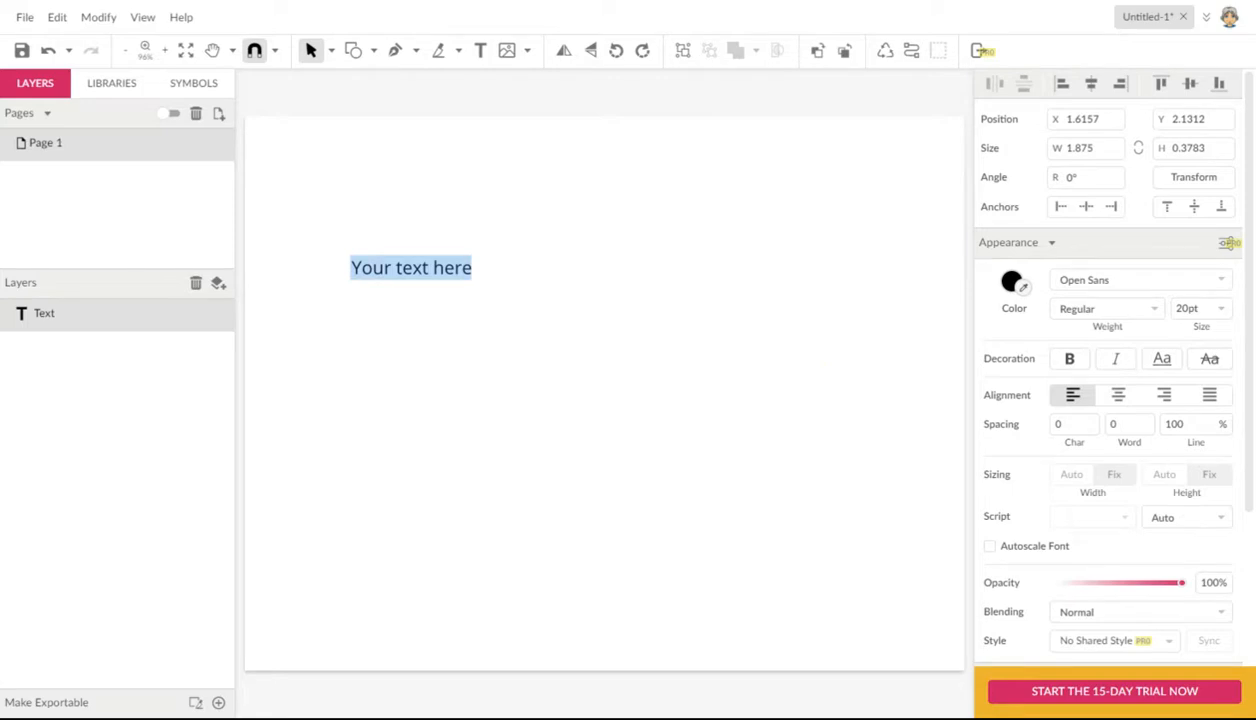
{"action": "type", "text": "Last"}
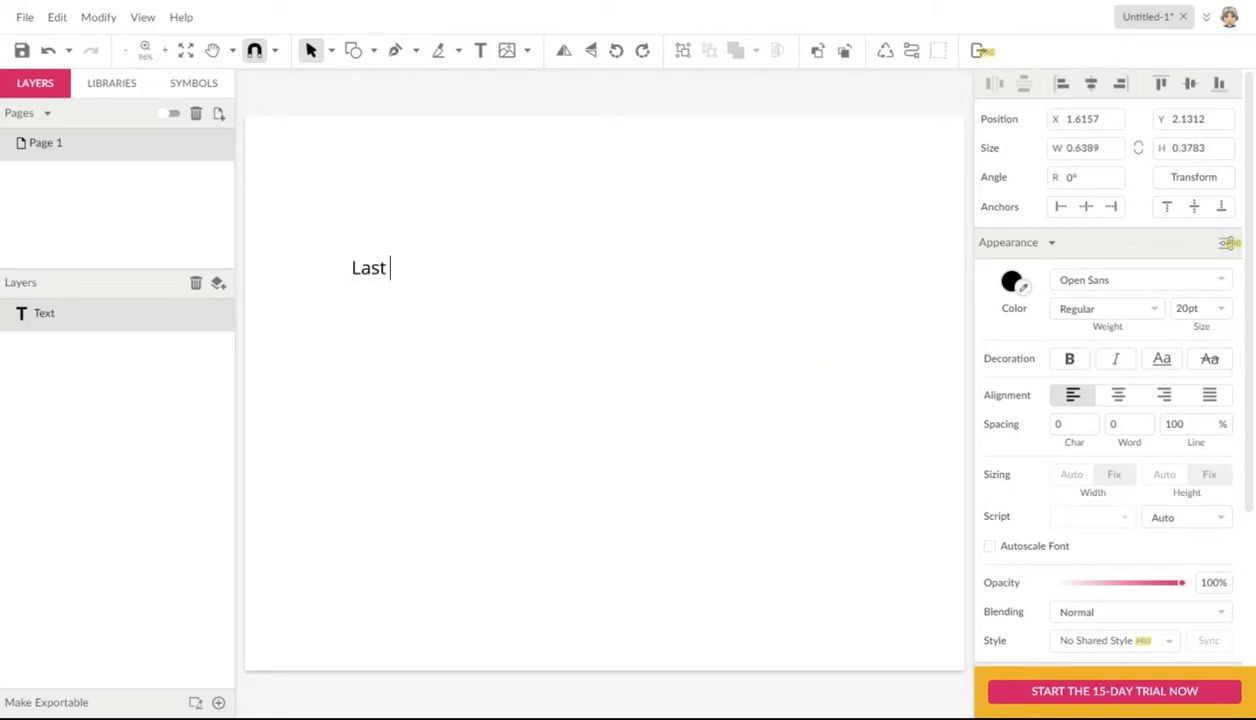
{"action": "type", "text": " Name"}
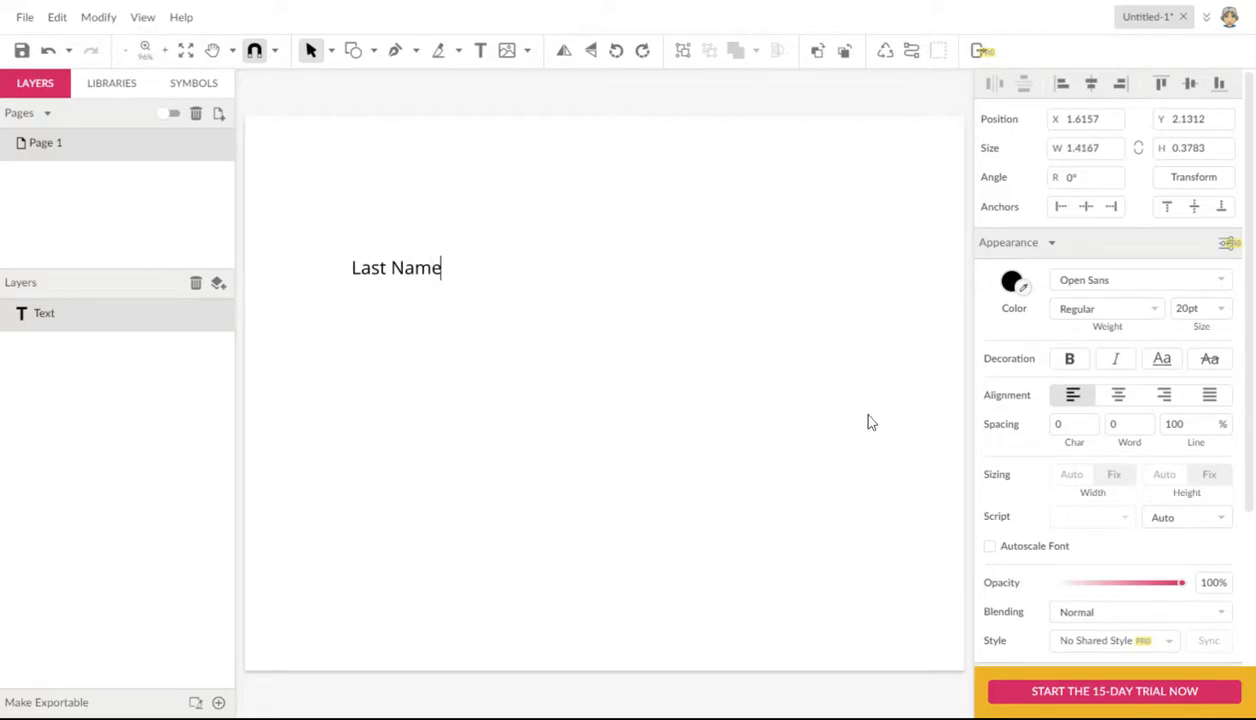
Step: Enable Autoscale Font for the "Last Name" text and enlarge it to about 6.69 by 1.79 in
{"action": "left_click", "coordinate": [988, 546]}
{"action": "left_click", "coordinate": [992, 549]}
{"action": "left_click", "coordinate": [429, 272]}
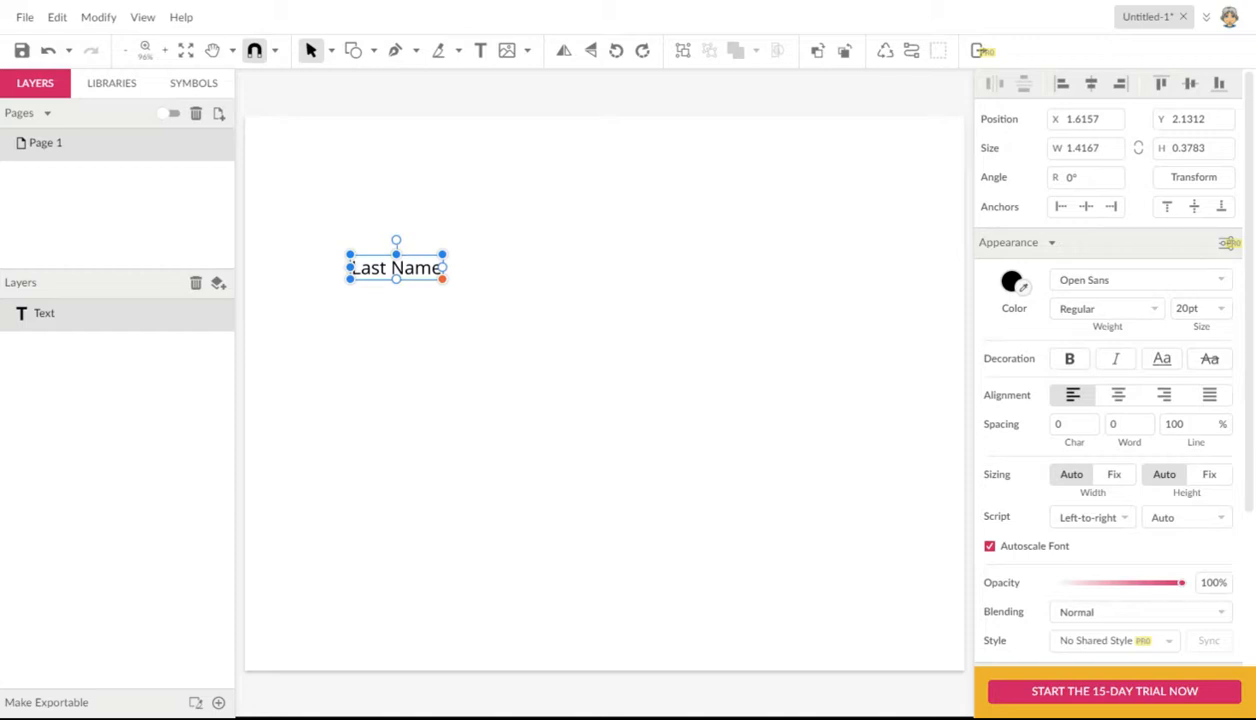
{"action": "left_click_drag", "start_coordinate": [442, 279], "coordinate": [612, 373]}
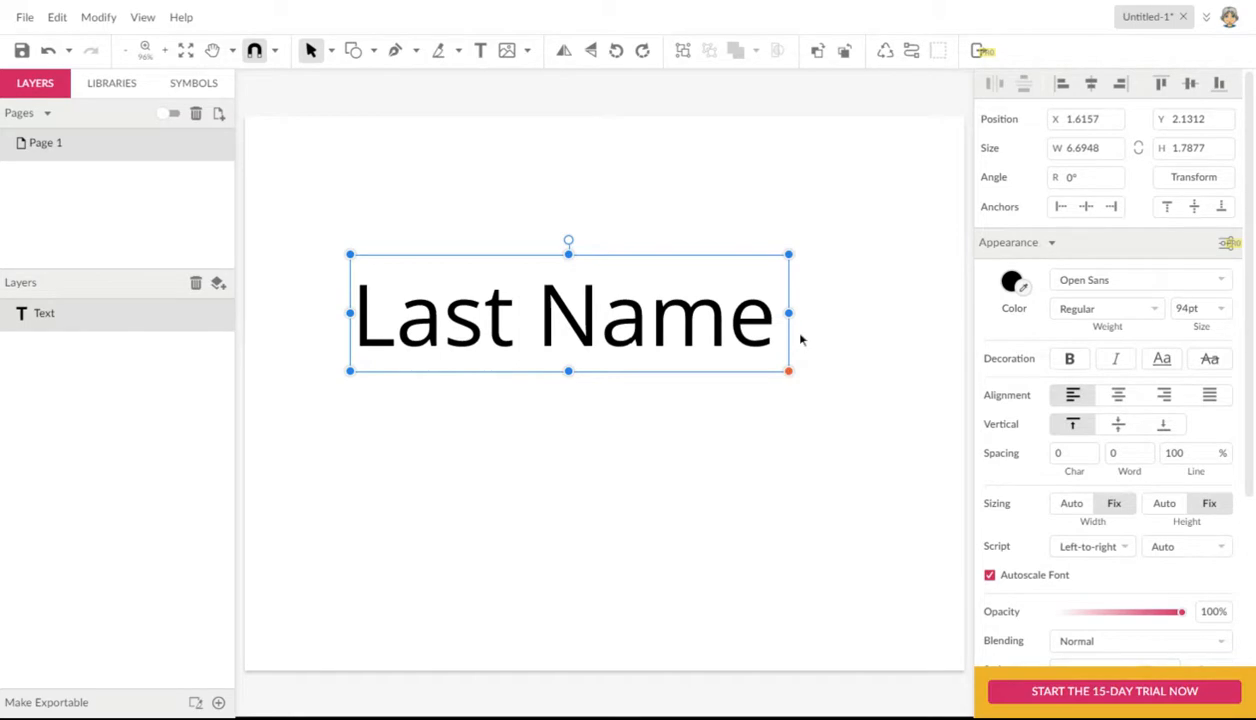
Step: Change the font of the "Last Name" text to Margarine
{"action": "left_click", "coordinate": [1096, 281]}
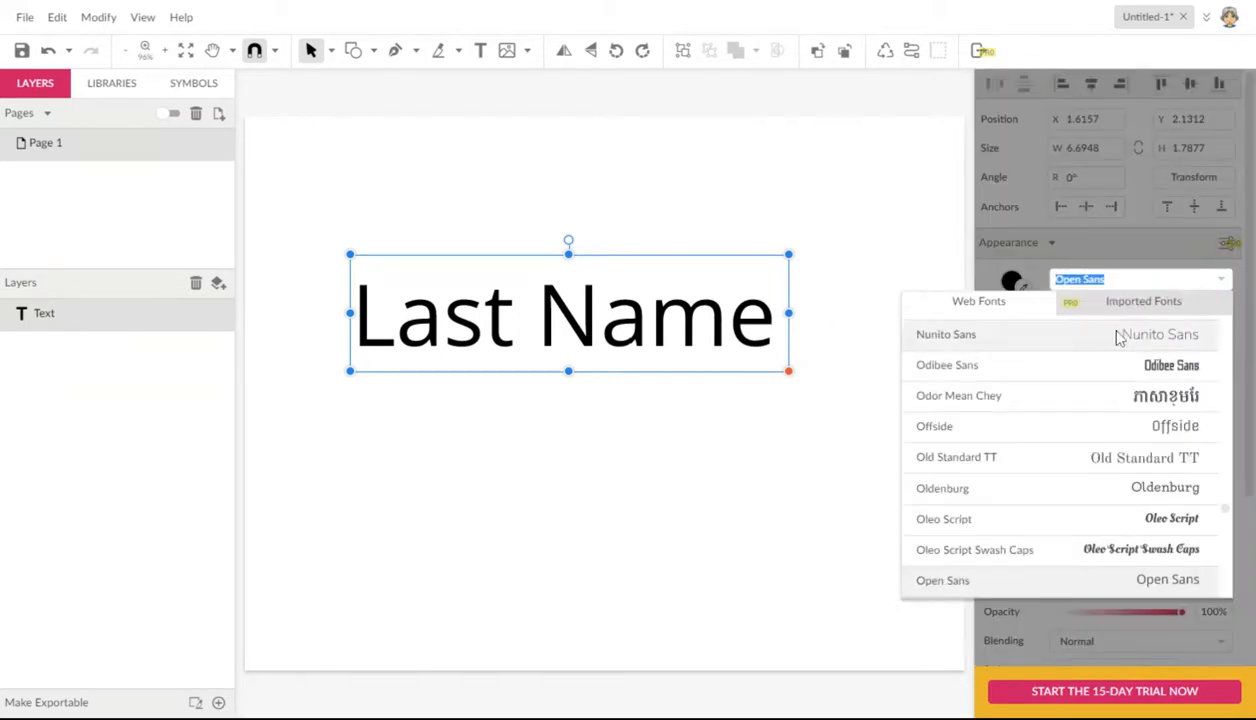
{"action": "scroll", "coordinate": [1145, 427], "scroll_direction": "up", "scroll_amount": 5}
{"action": "scroll", "coordinate": [1145, 427], "scroll_direction": "up", "scroll_amount": 15}
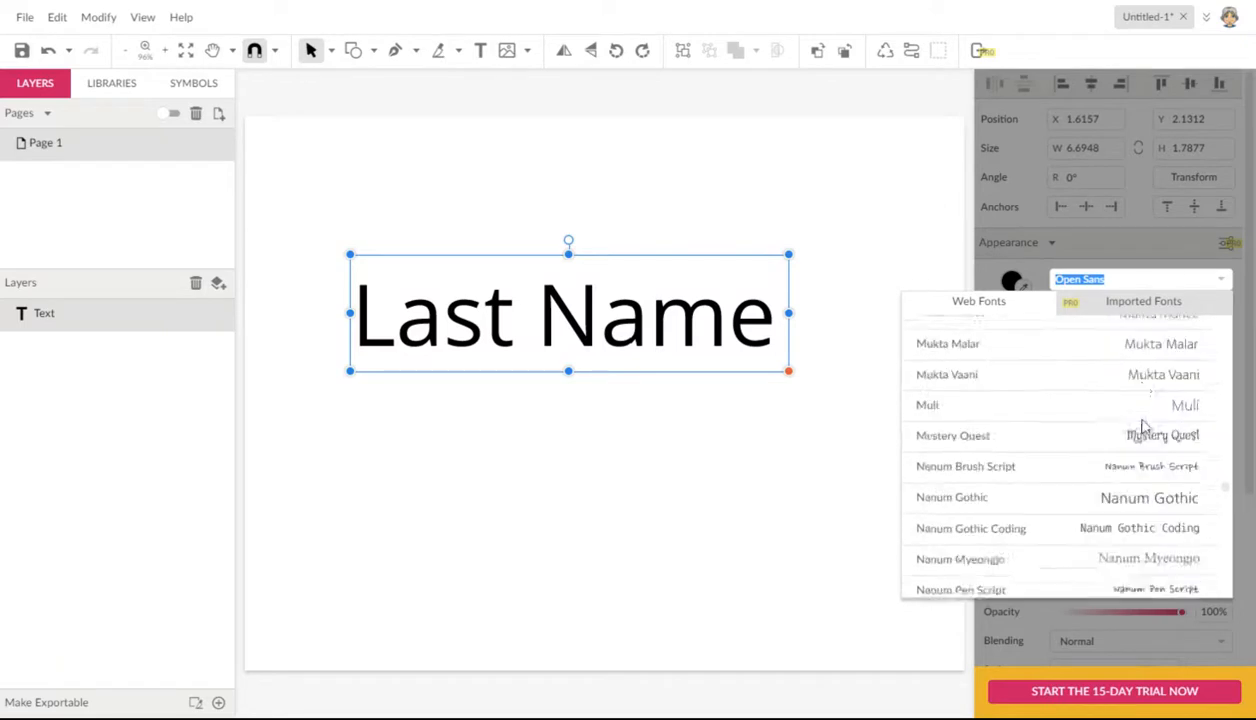
{"action": "scroll", "coordinate": [1145, 427], "scroll_direction": "up", "scroll_amount": 14}
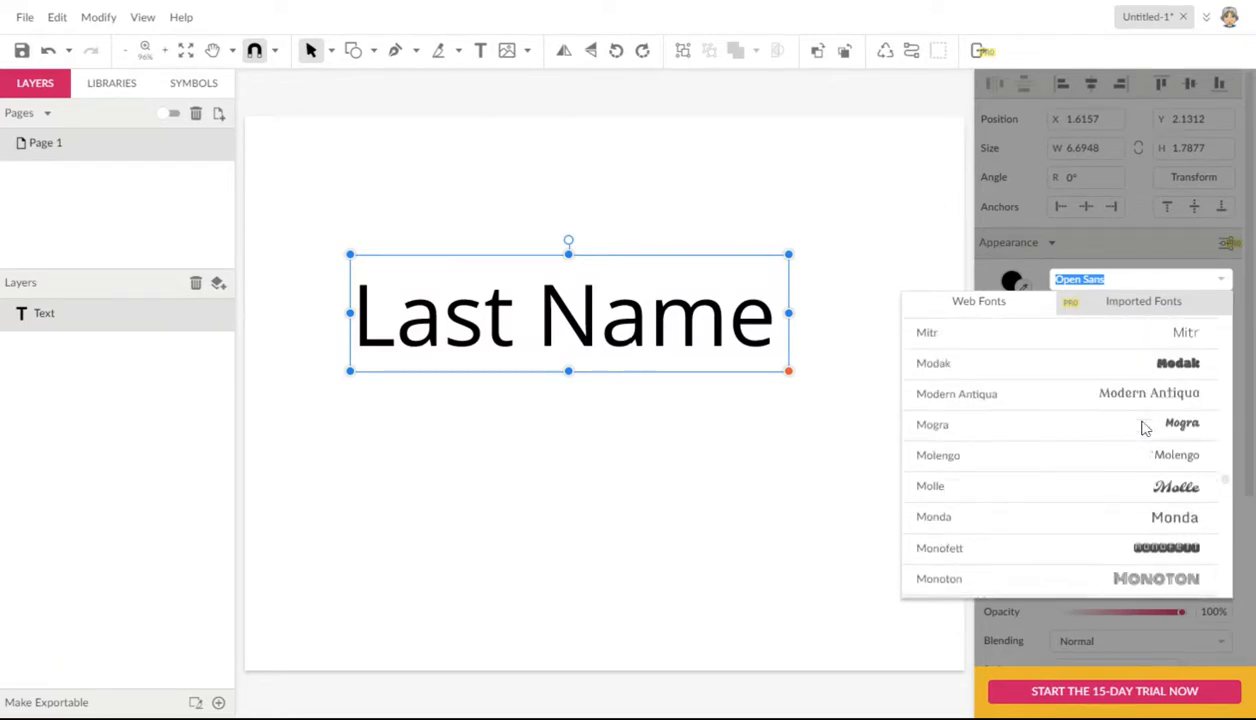
{"action": "scroll", "coordinate": [1155, 440], "scroll_direction": "up", "scroll_amount": 3}
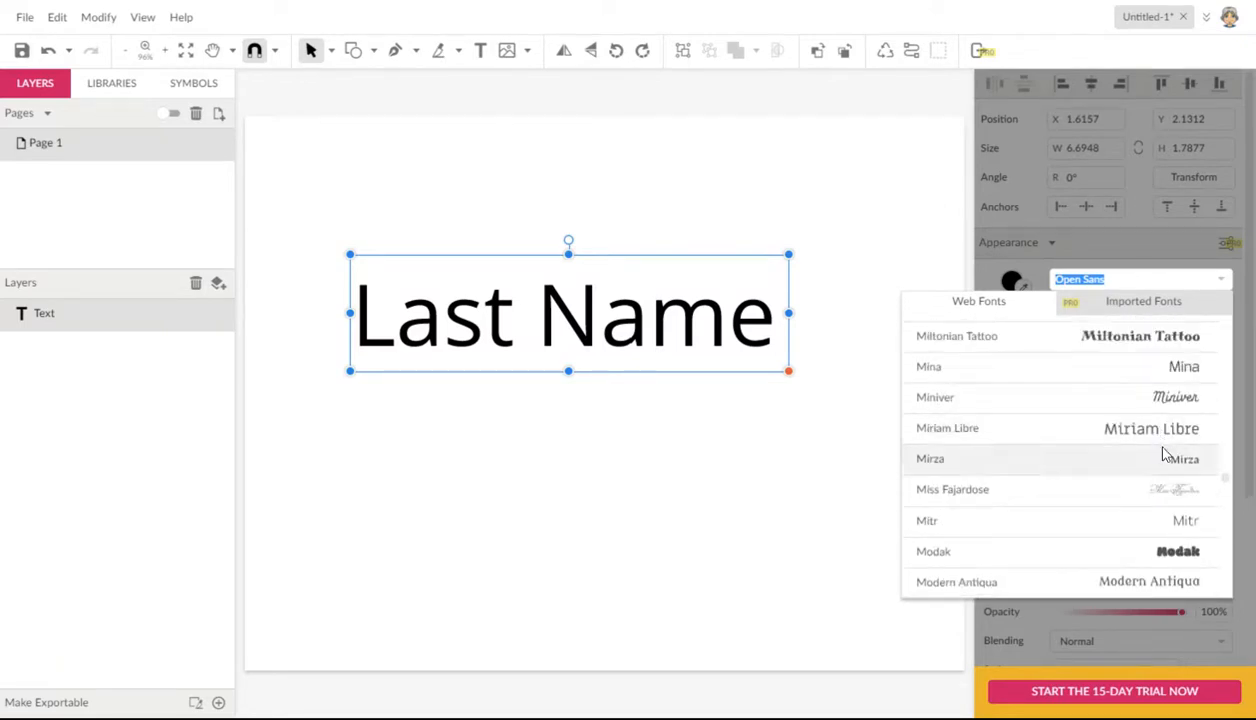
{"action": "scroll", "coordinate": [1163, 442], "scroll_direction": "up", "scroll_amount": 3}
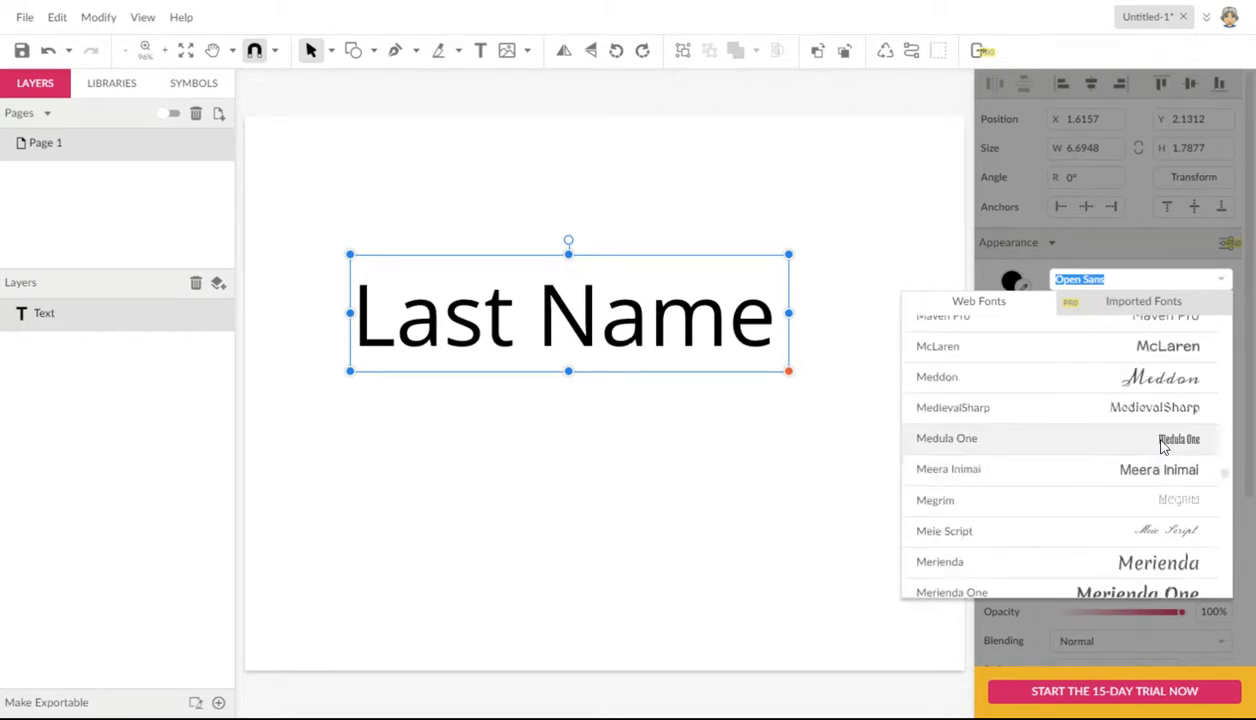
{"action": "scroll", "coordinate": [1163, 446], "scroll_direction": "up", "scroll_amount": 3}
{"action": "left_click", "coordinate": [1170, 424]}
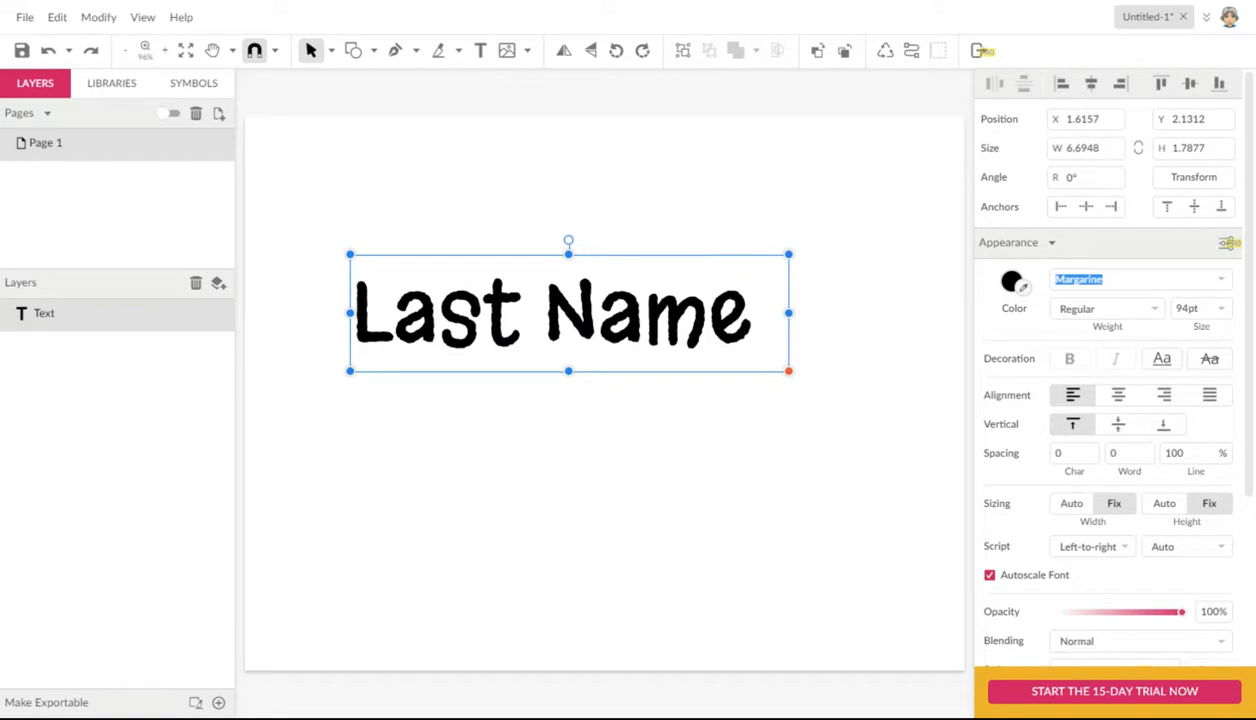
Step: Change the text's font to Lemon and enlarge its box to about 8.95 by 2.58 in
{"action": "left_click", "coordinate": [1221, 280]}
{"action": "scroll", "coordinate": [1180, 444], "scroll_direction": "up", "scroll_amount": 5}
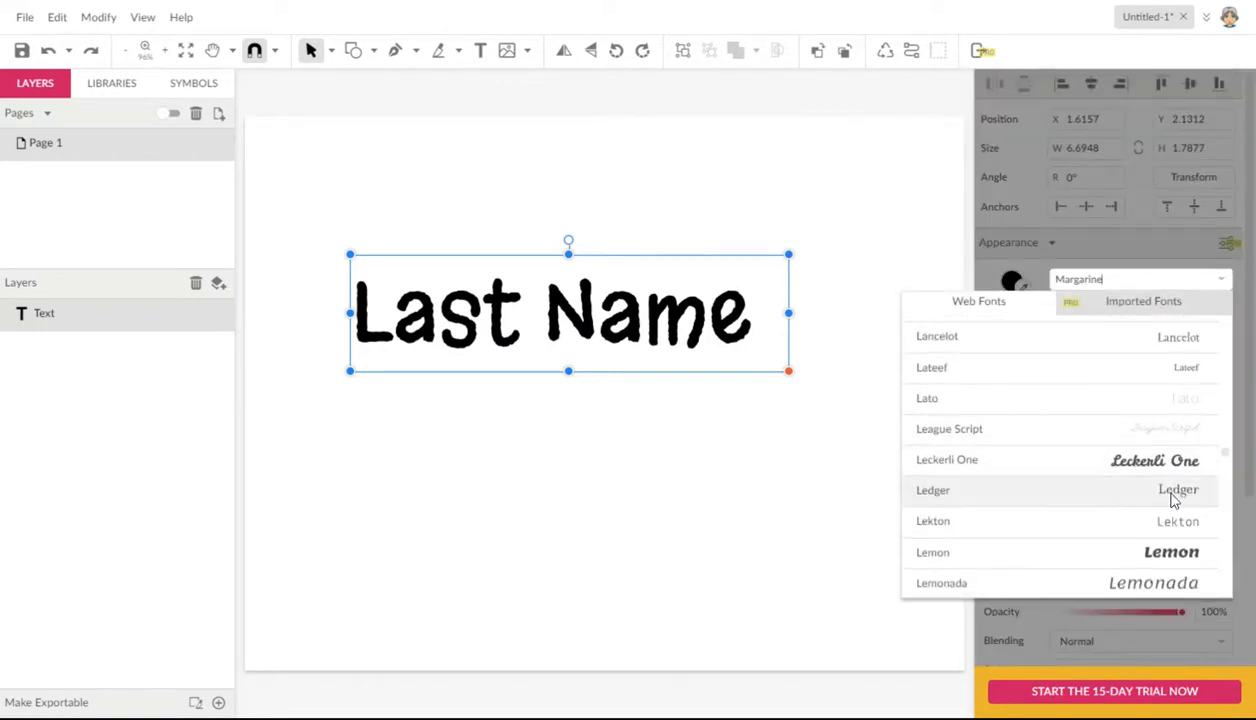
{"action": "left_click", "coordinate": [1172, 552]}
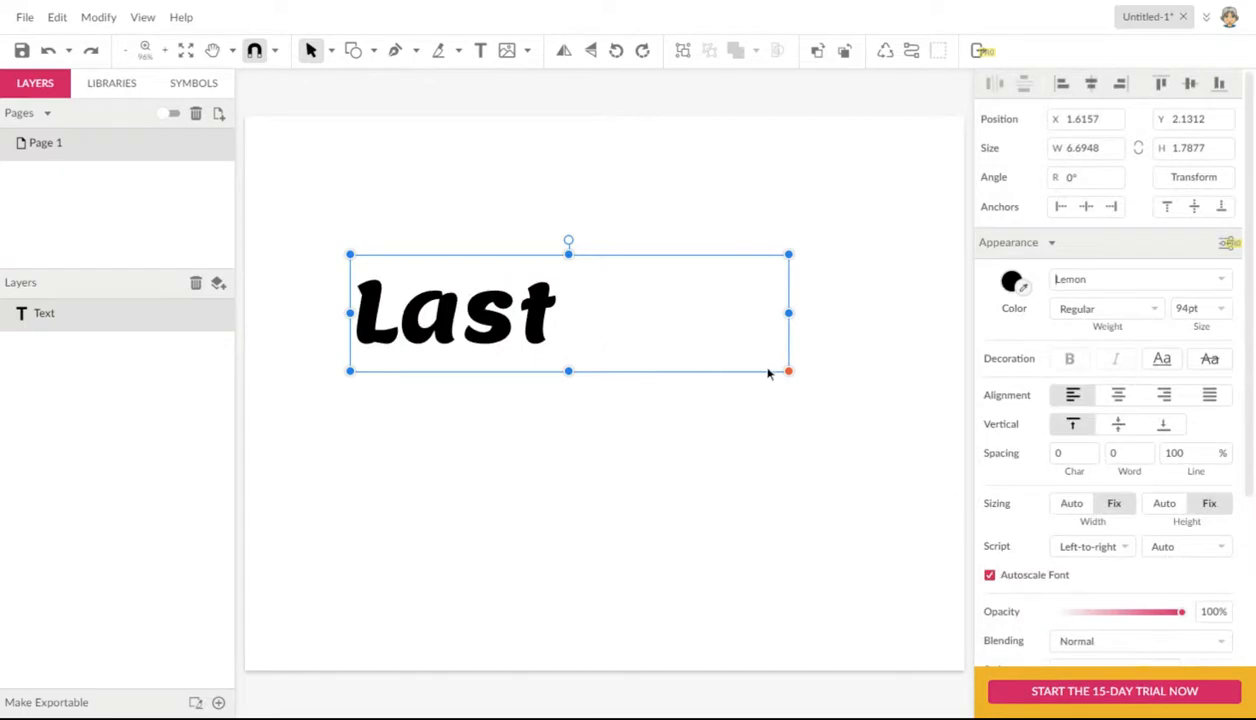
{"action": "left_click_drag", "start_coordinate": [786, 315], "coordinate": [876, 317]}
{"action": "left_click_drag", "start_coordinate": [873, 371], "coordinate": [934, 423]}
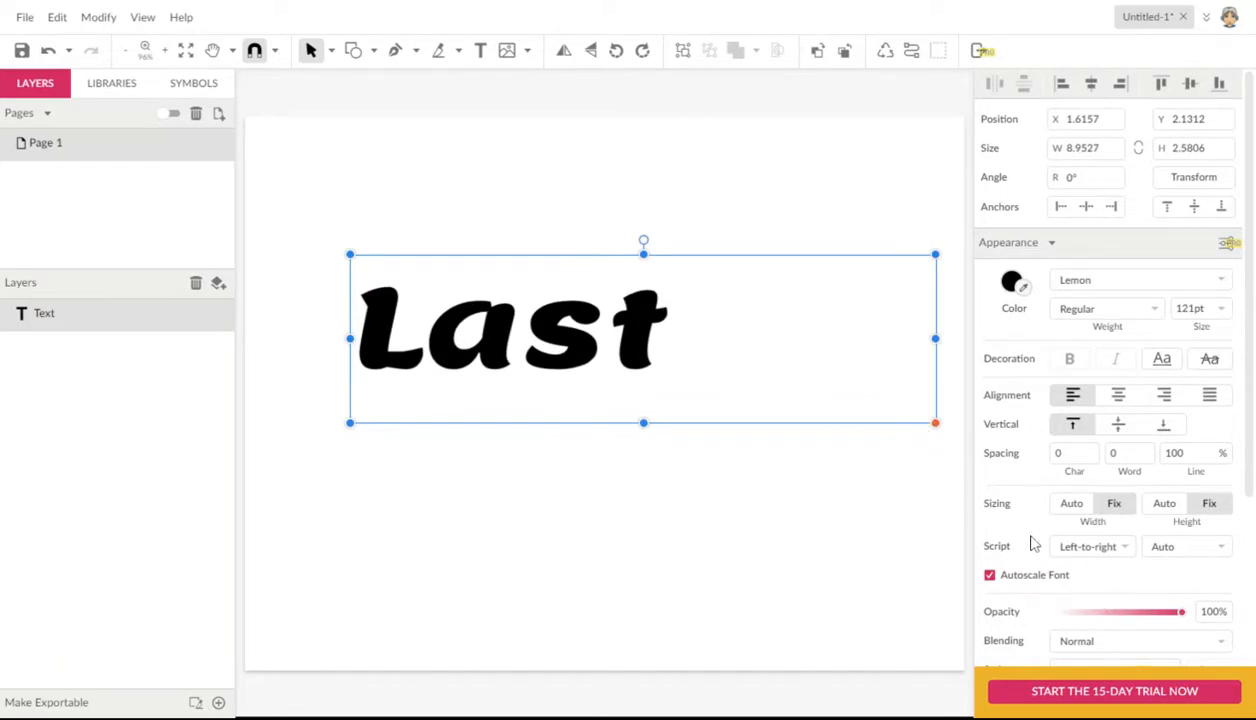
Step: Turn off Autoscale Font, enlarge the text box to about 9.85 by 4.45 in, and move it to about X 0.75, Y 1.14
{"action": "left_click", "coordinate": [990, 576]}
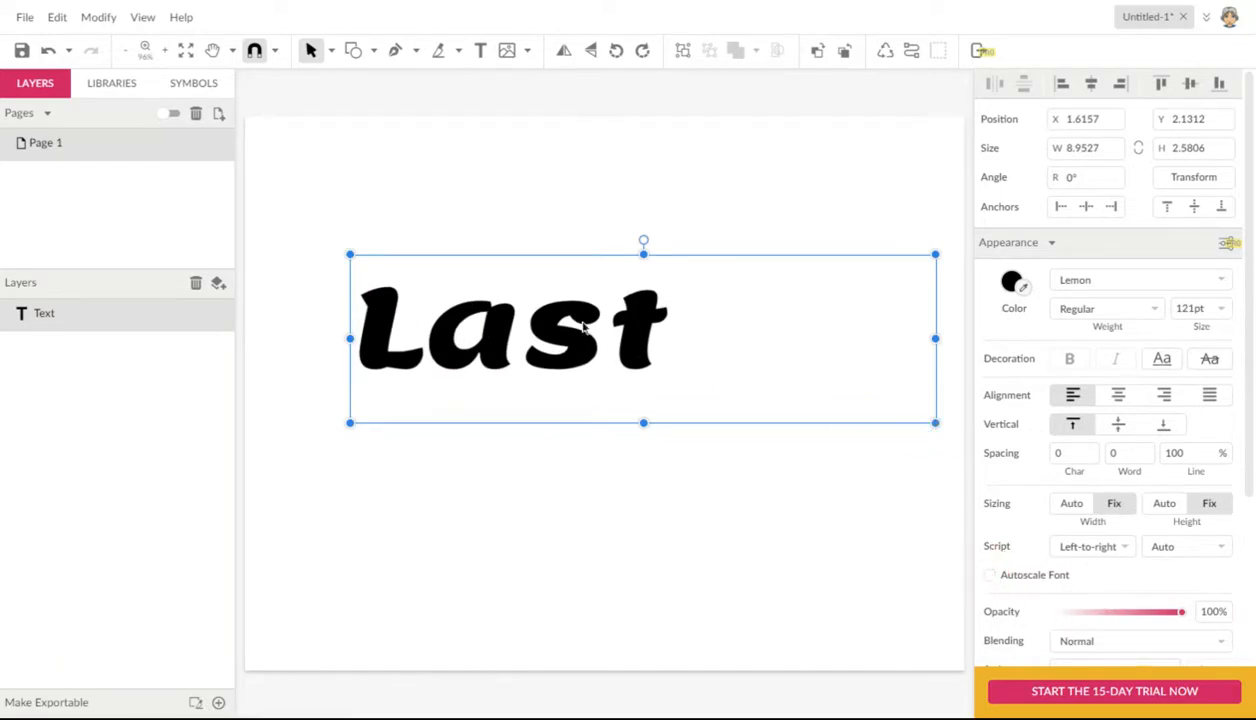
{"action": "left_click_drag", "start_coordinate": [558, 330], "coordinate": [500, 289]}
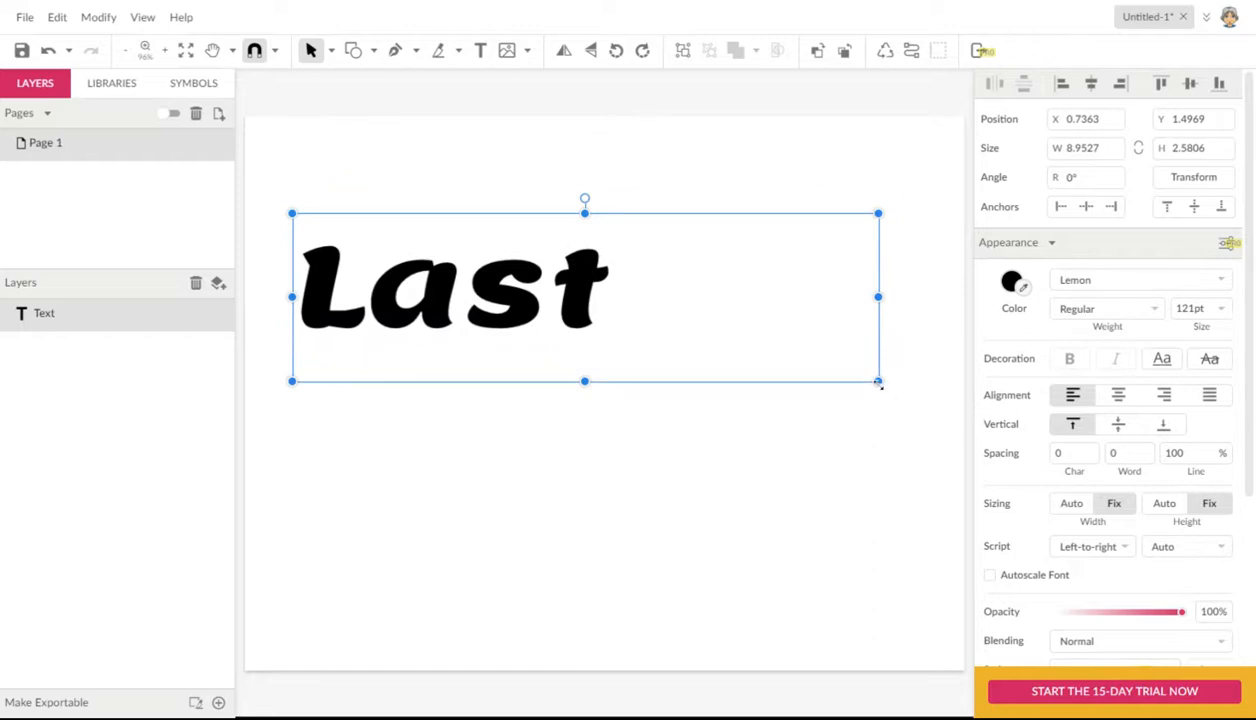
{"action": "left_click_drag", "start_coordinate": [878, 383], "coordinate": [936, 420]}
{"action": "left_click", "coordinate": [613, 421]}
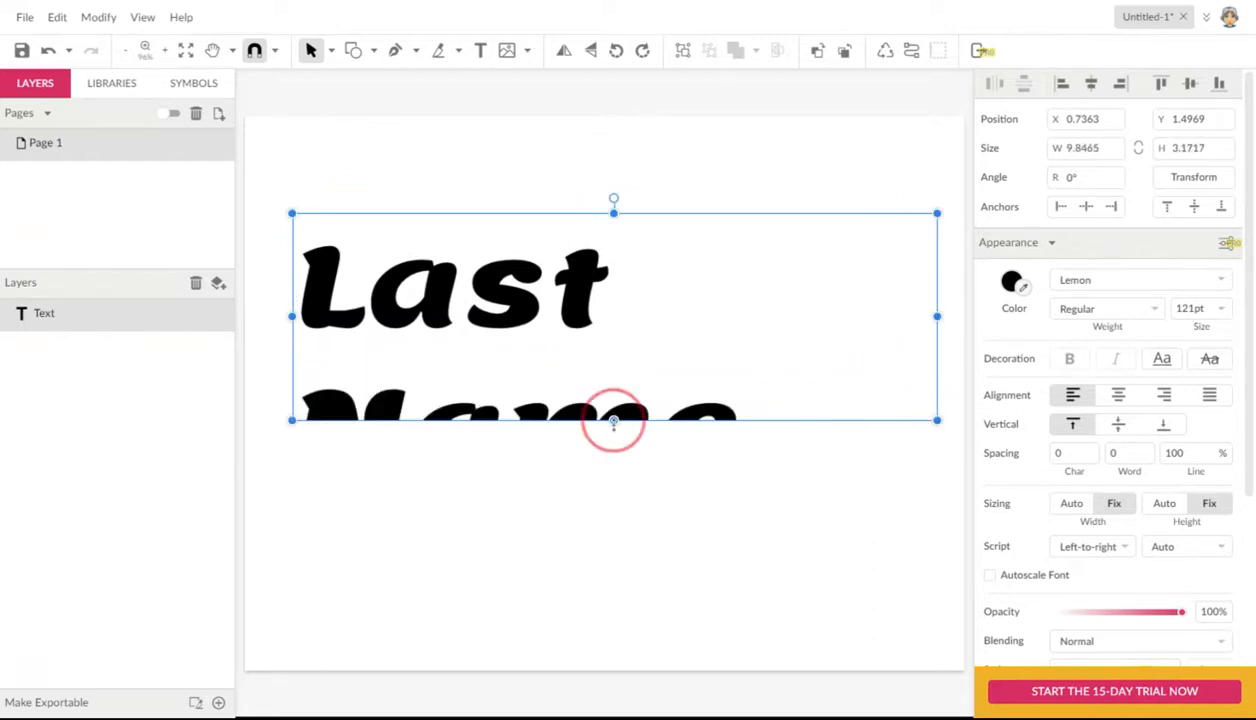
{"action": "left_click_drag", "start_coordinate": [613, 421], "coordinate": [614, 504]}
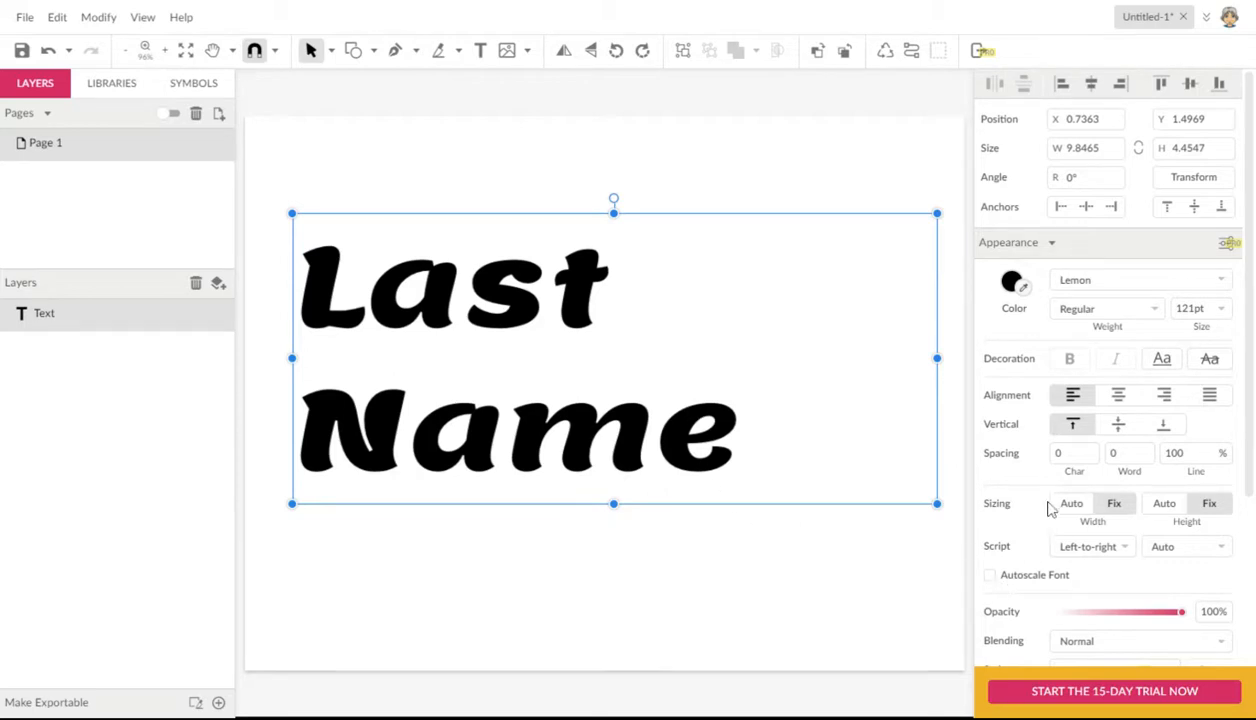
{"action": "left_click_drag", "start_coordinate": [585, 318], "coordinate": [585, 296]}
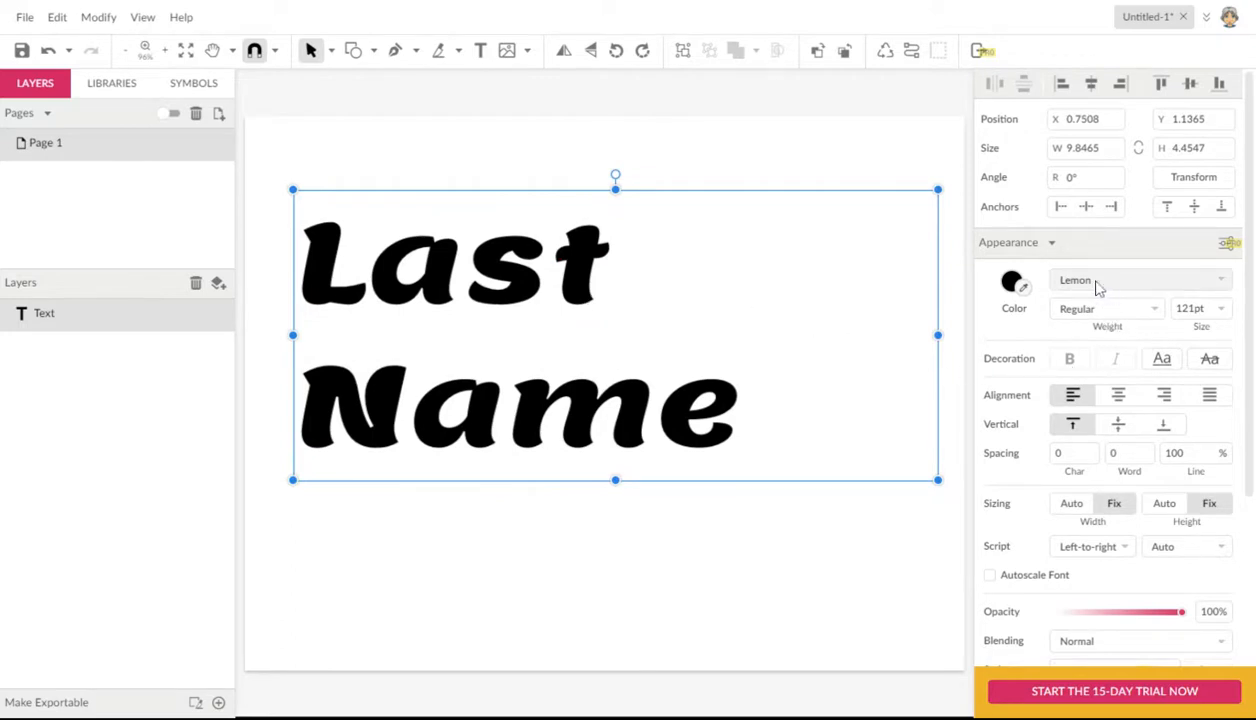
Step: Reduce the font size of the "Last Name" text to 72 pt
{"action": "left_click", "coordinate": [1092, 314]}
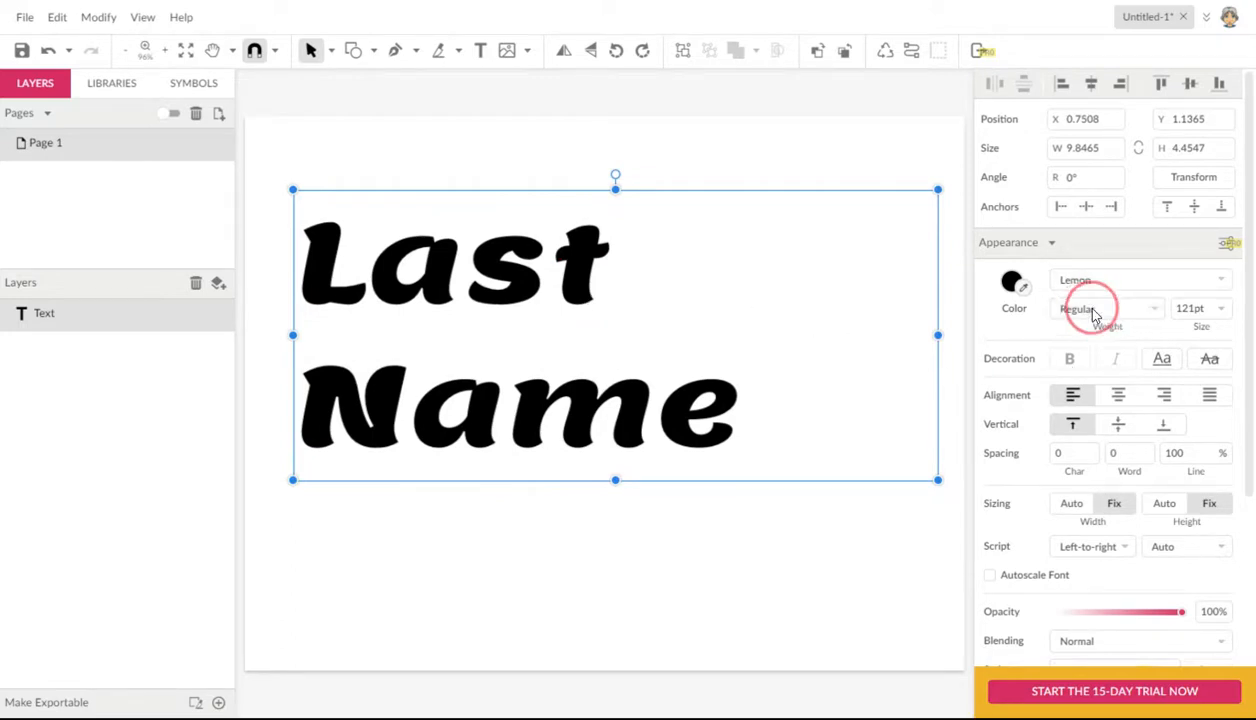
{"action": "left_click_drag", "start_coordinate": [1185, 306], "coordinate": [1200, 350]}
{"action": "left_click", "coordinate": [1192, 310]}
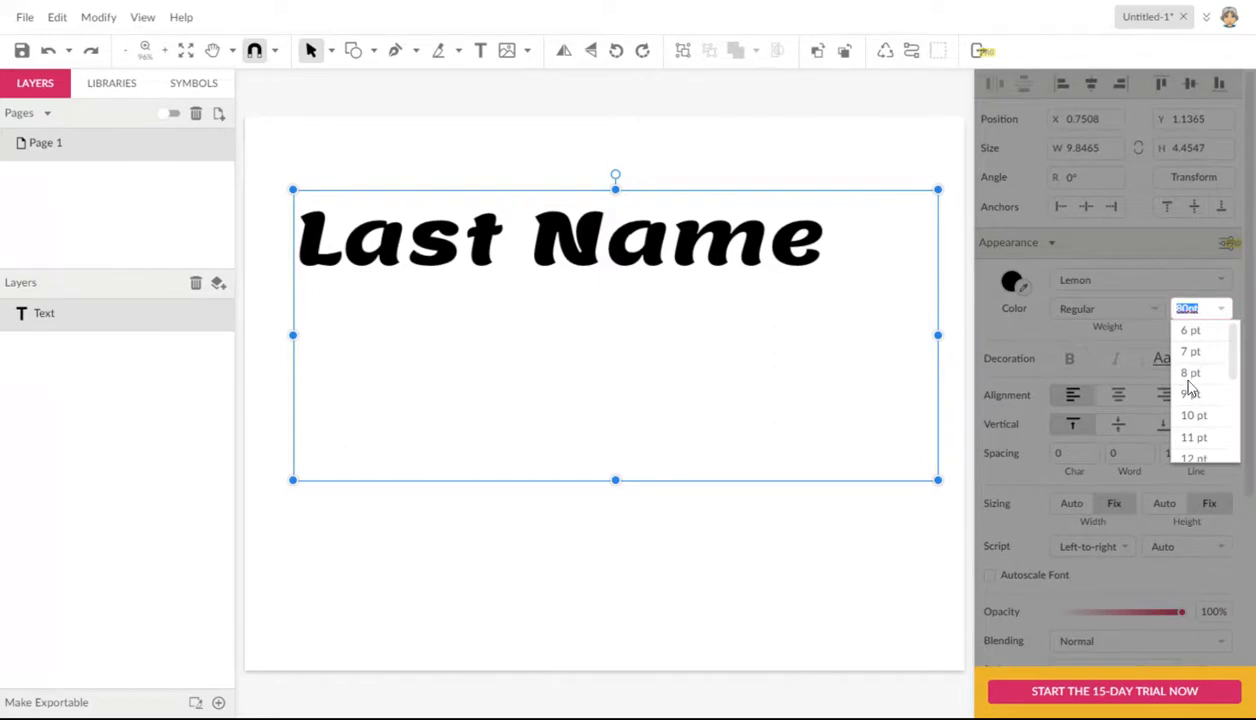
{"action": "left_click", "coordinate": [862, 399]}
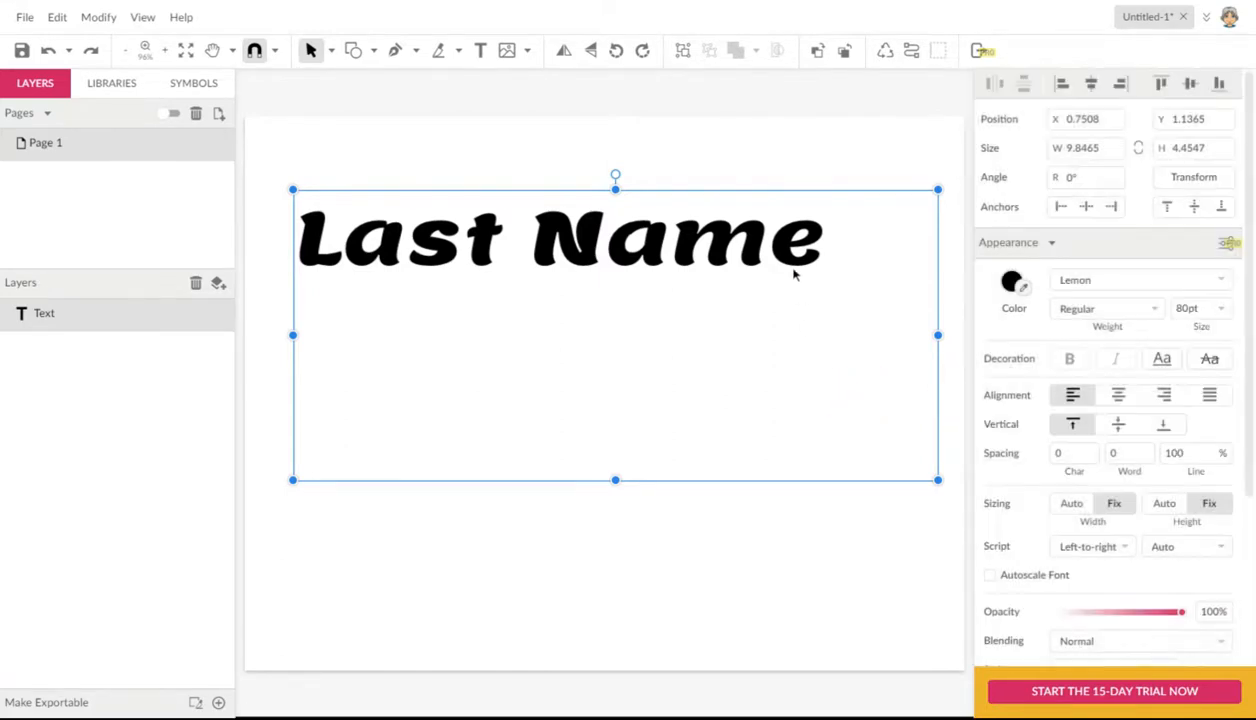
{"action": "left_click", "coordinate": [1190, 310]}
{"action": "left_click", "coordinate": [1191, 306]}
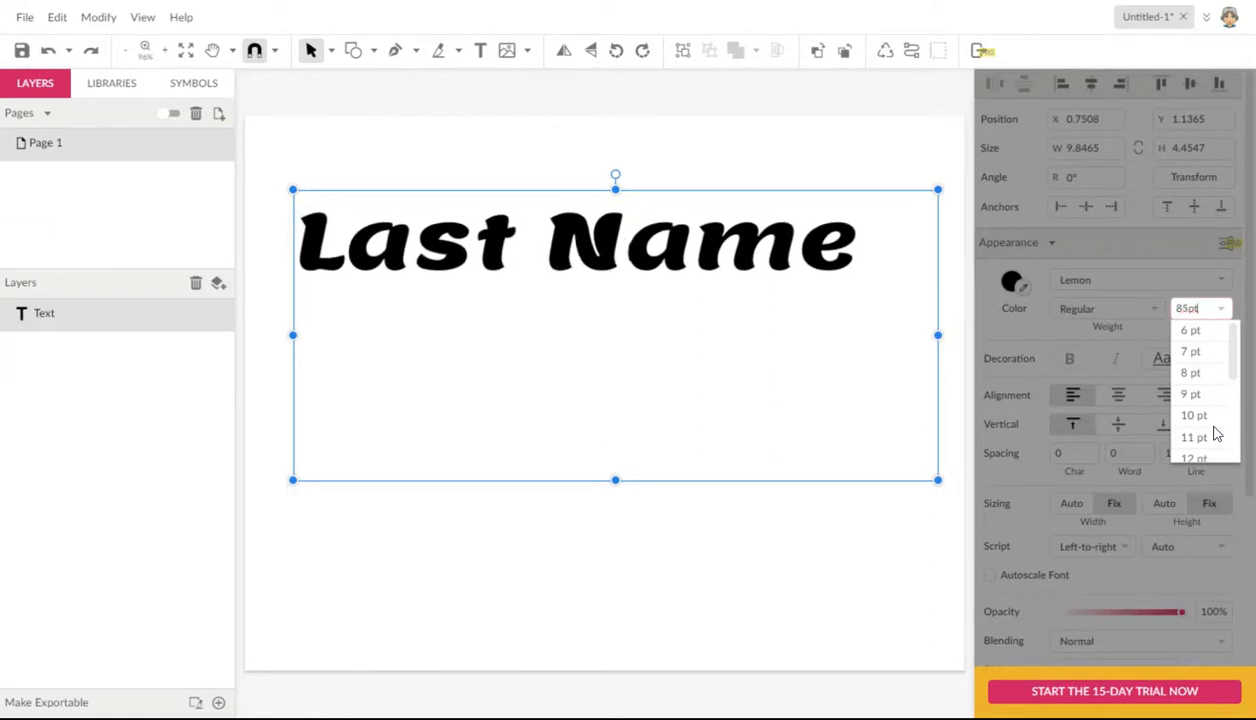
{"action": "key", "text": "Down"}
{"action": "key", "text": "Down"}
{"action": "key", "text": "Down"}
{"action": "key", "text": "Down"}
{"action": "key", "text": "Down"}
{"action": "key", "text": "Down"}
{"action": "key", "text": "Down"}
{"action": "key", "text": "Down"}
{"action": "key", "text": "Down"}
{"action": "key", "text": "Down"}
{"action": "key", "text": "Down"}
{"action": "key", "text": "Down"}
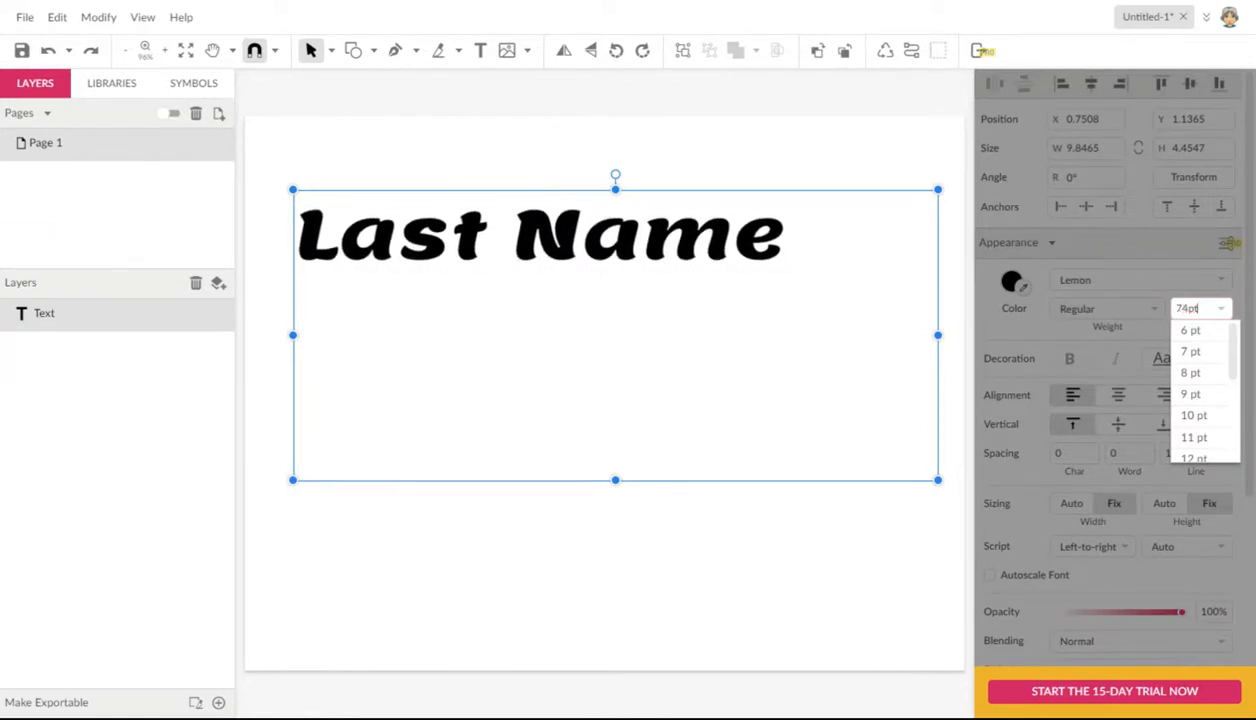
{"action": "key", "text": "Up"}
{"action": "key", "text": "Up"}
{"action": "key", "text": "Up"}
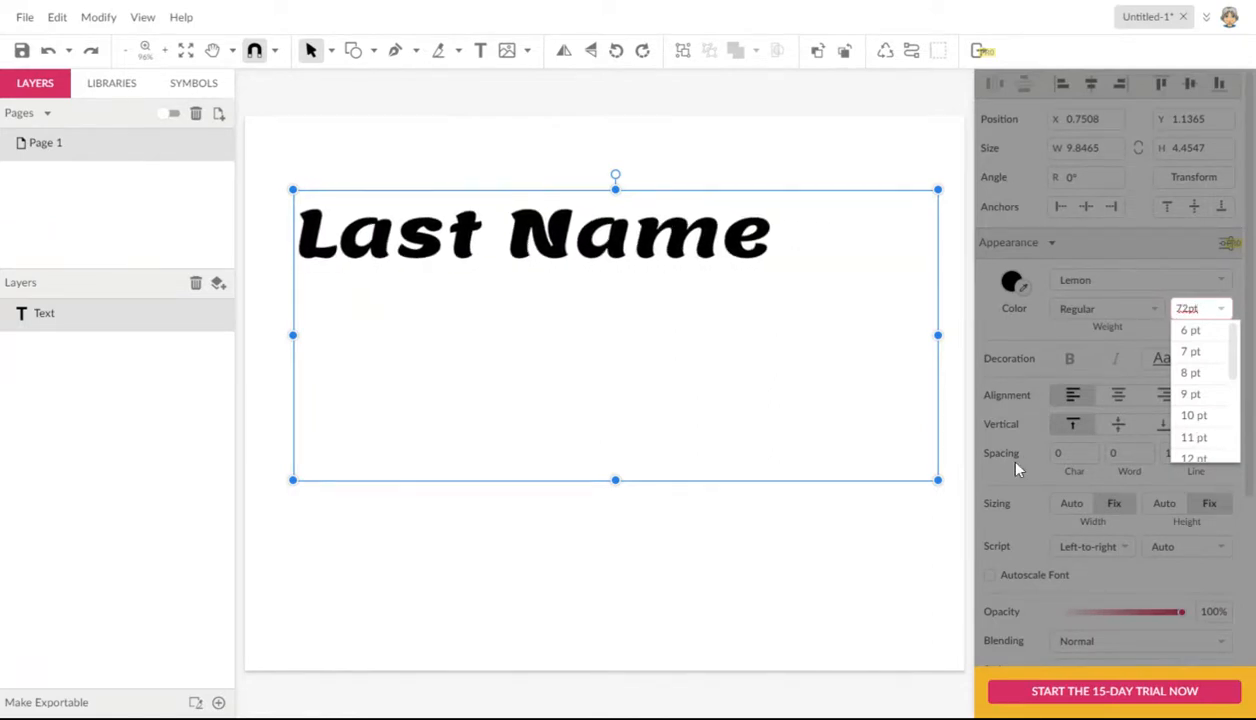
Step: Shrink the text box to about 7.8 by 1.43 in and move it near the middle of the page
{"action": "left_click_drag", "start_coordinate": [937, 481], "coordinate": [805, 283]}
{"action": "left_click", "coordinate": [643, 249]}
{"action": "left_click_drag", "start_coordinate": [643, 249], "coordinate": [688, 375]}
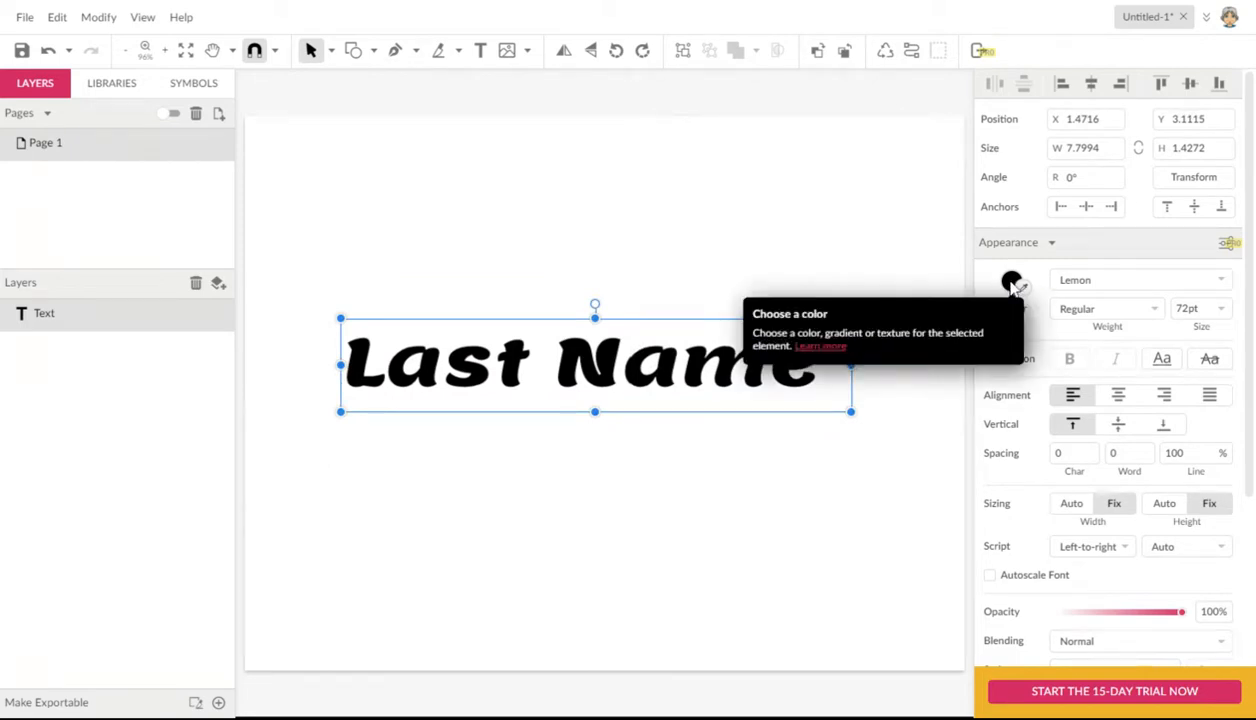
Step: Nudge the "Last Name" text up to about Y 2.97 in and try teal #21A698 as its color
{"action": "left_click_drag", "start_coordinate": [723, 364], "coordinate": [725, 357]}
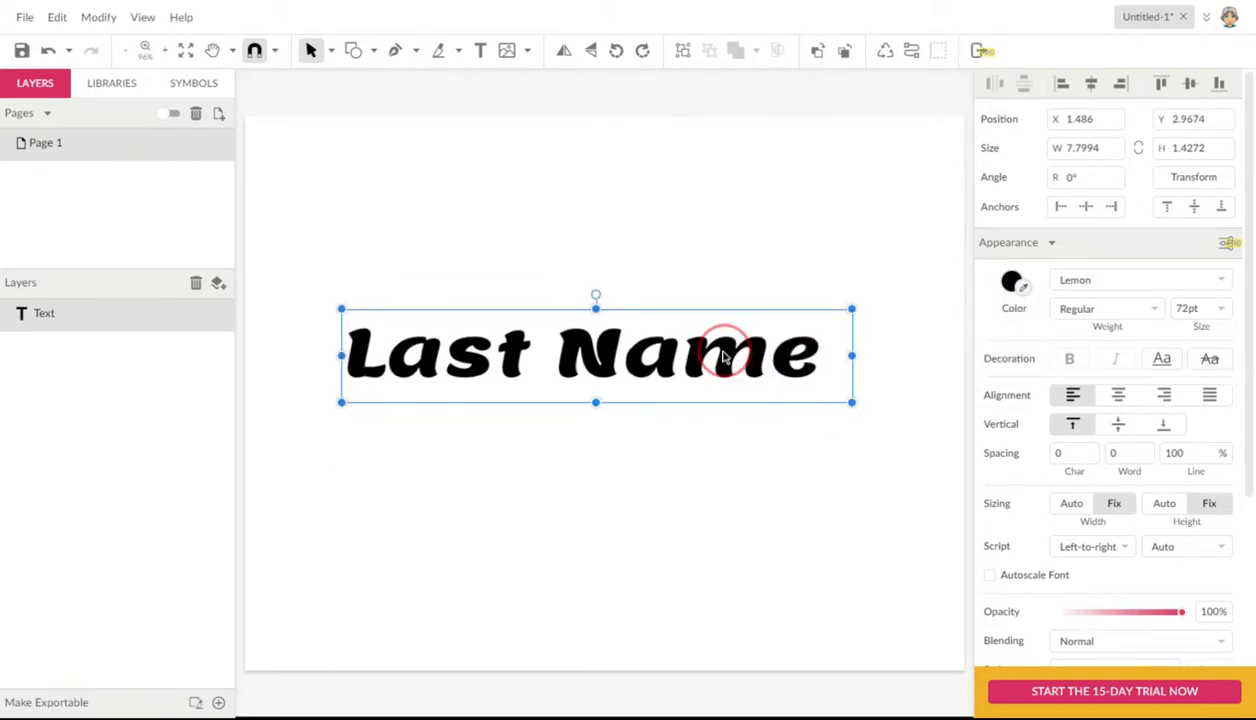
{"action": "left_click", "coordinate": [1010, 286]}
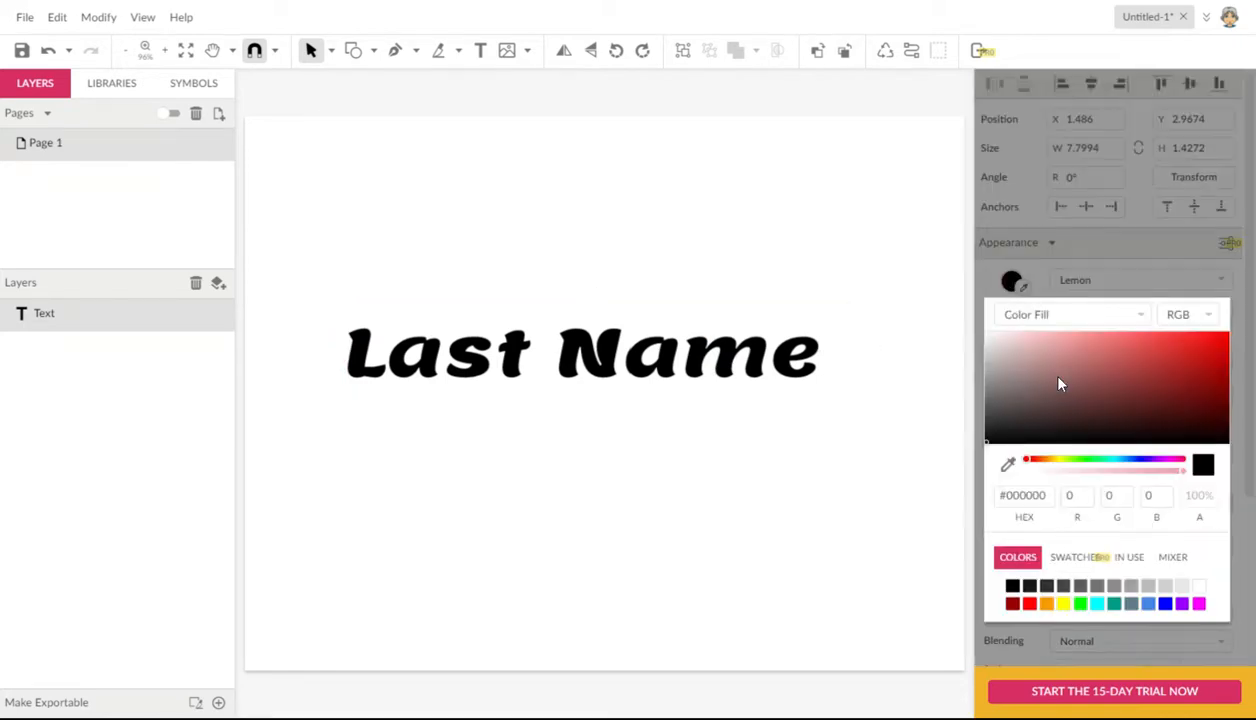
{"action": "left_click", "coordinate": [1141, 350]}
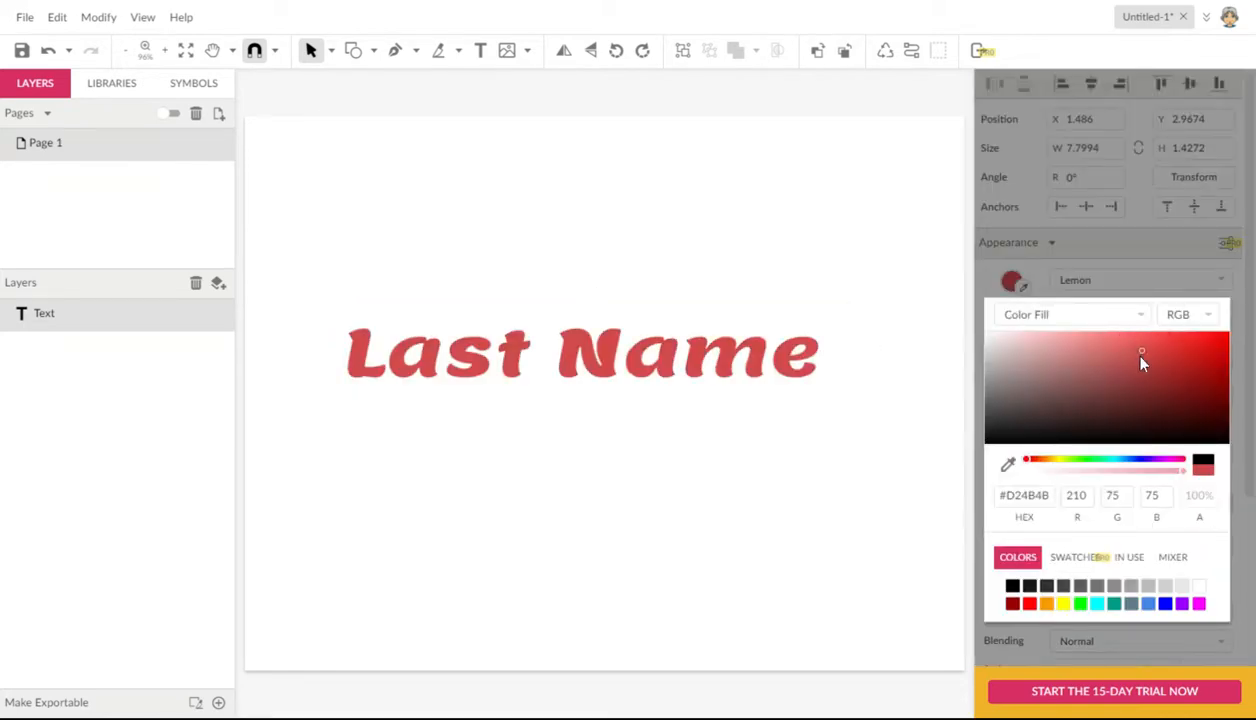
{"action": "left_click", "coordinate": [1100, 460]}
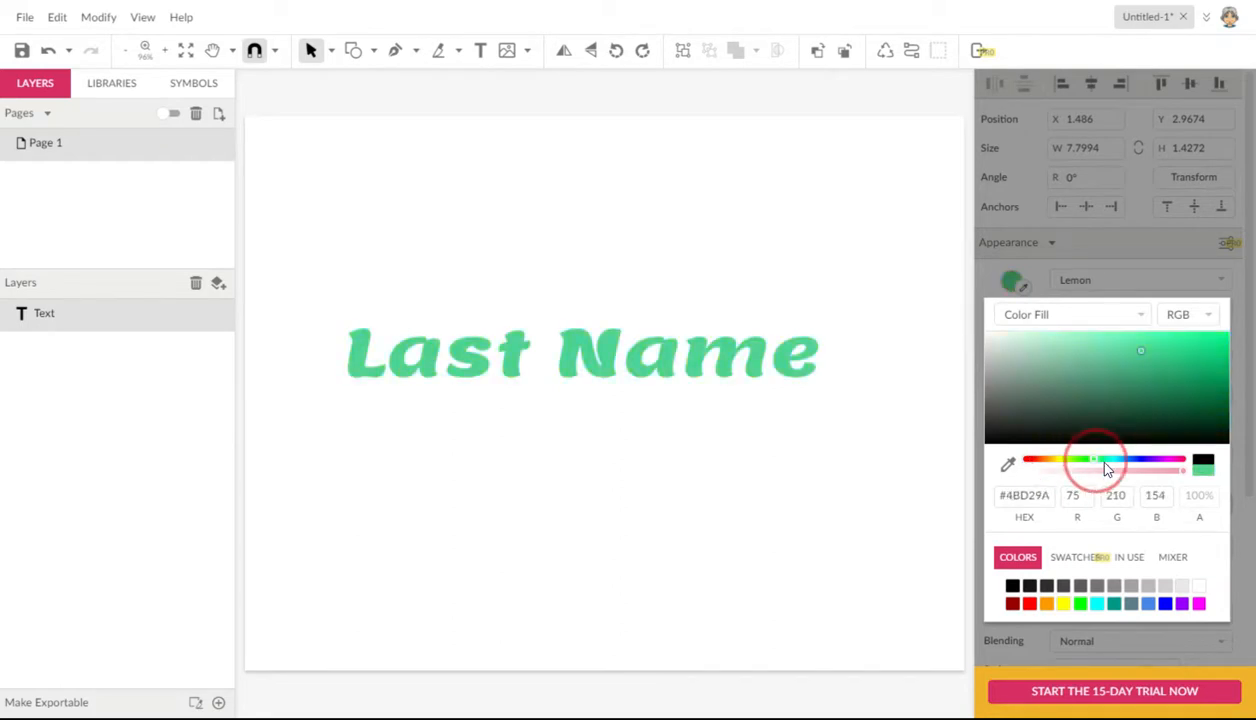
{"action": "left_click", "coordinate": [1086, 382]}
{"action": "left_click", "coordinate": [1098, 352]}
{"action": "mouse_move", "coordinate": [1098, 352]}
{"action": "left_mouse_down"}
{"action": "mouse_move", "coordinate": [1130, 394]}
{"action": "mouse_move", "coordinate": [1181, 373]}
{"action": "left_mouse_up"}
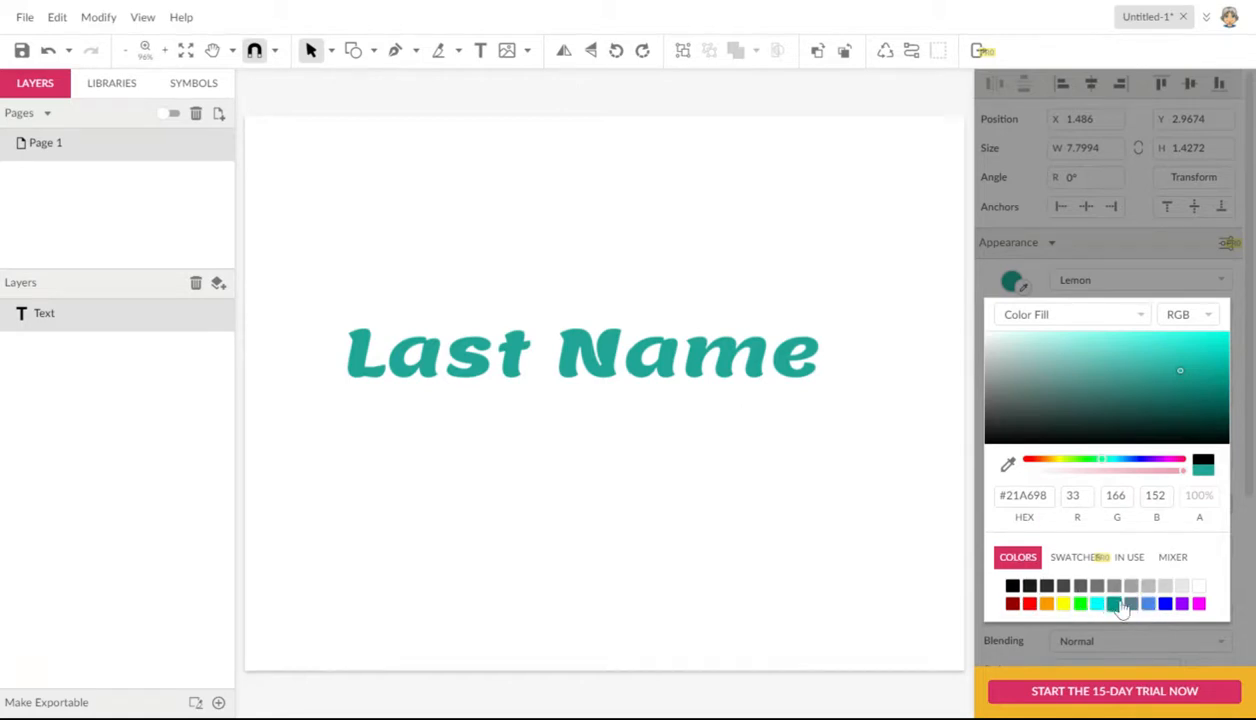
Step: Set the text color to light gray #B9B9B9 and move the text up to about Y 2.82 in
{"action": "left_click", "coordinate": [1149, 589]}
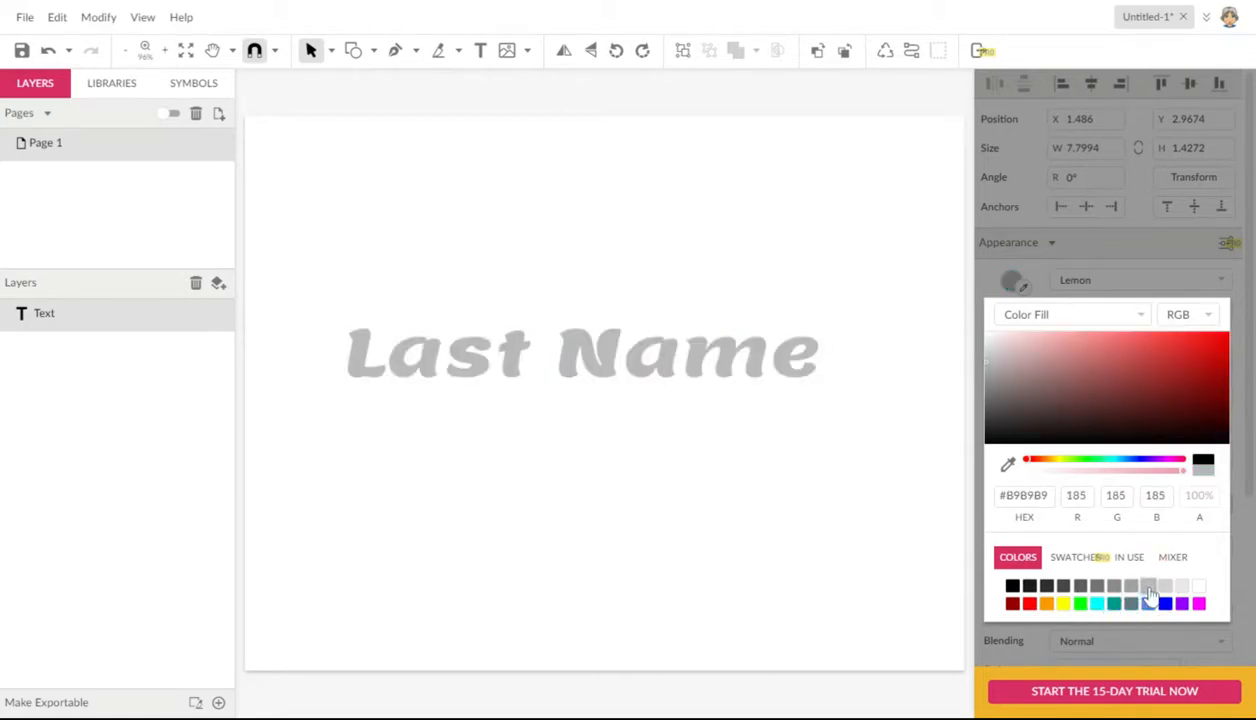
{"action": "left_click", "coordinate": [742, 378]}
{"action": "mouse_move", "coordinate": [737, 377]}
{"action": "left_mouse_down"}
{"action": "mouse_move", "coordinate": [751, 373]}
{"action": "mouse_move", "coordinate": [735, 369]}
{"action": "left_mouse_up"}
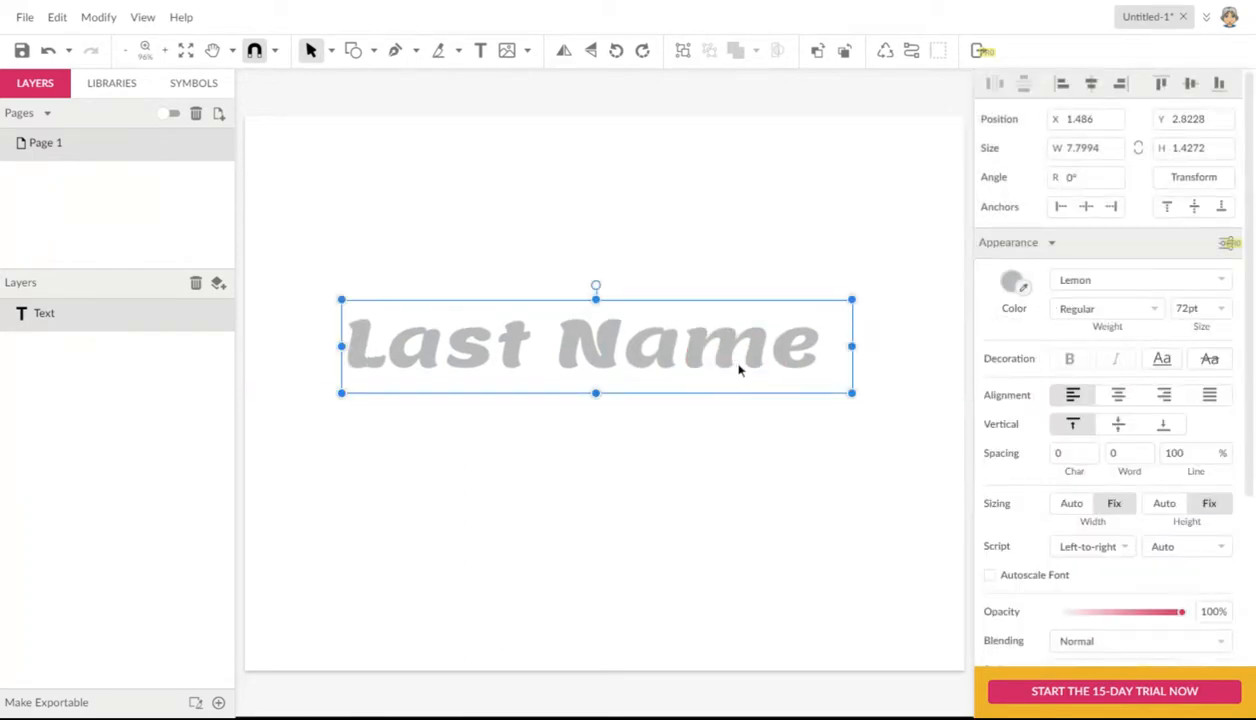
Step: Add a border to the "Last Name" text and color it dark blue #1C50A4
{"action": "scroll", "coordinate": [1132, 460], "scroll_direction": "down", "scroll_amount": 3}
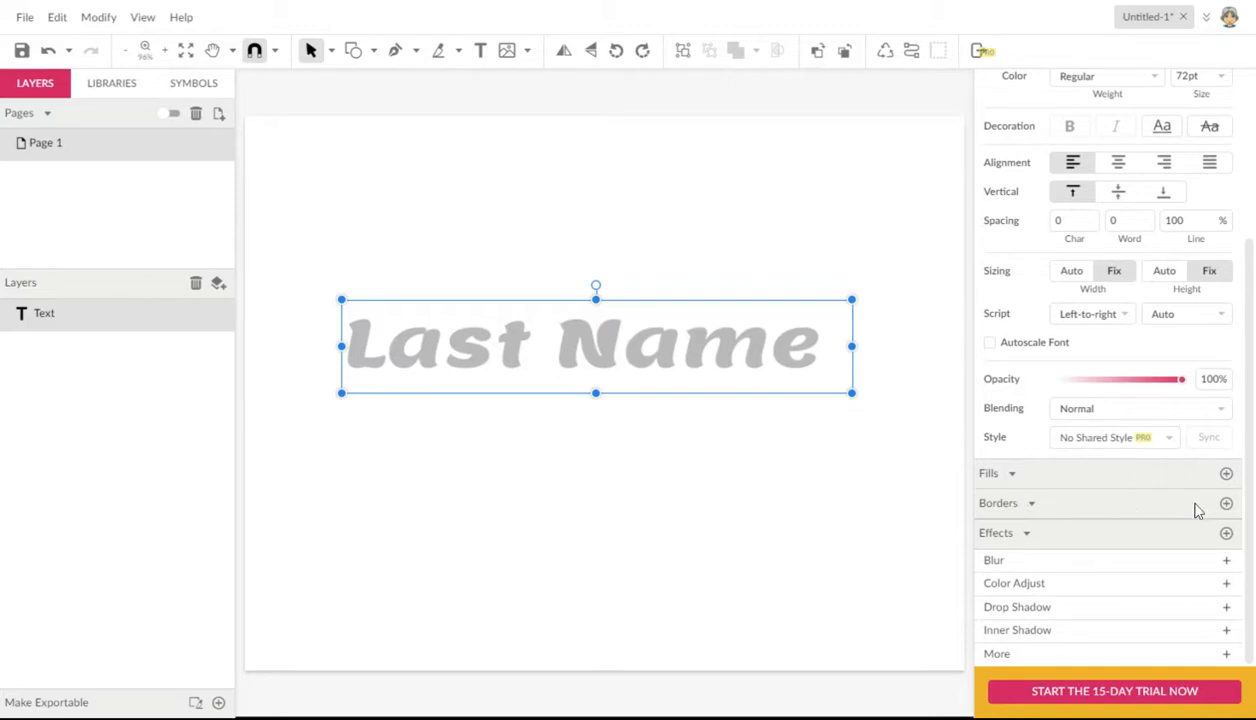
{"action": "left_click", "coordinate": [1227, 505]}
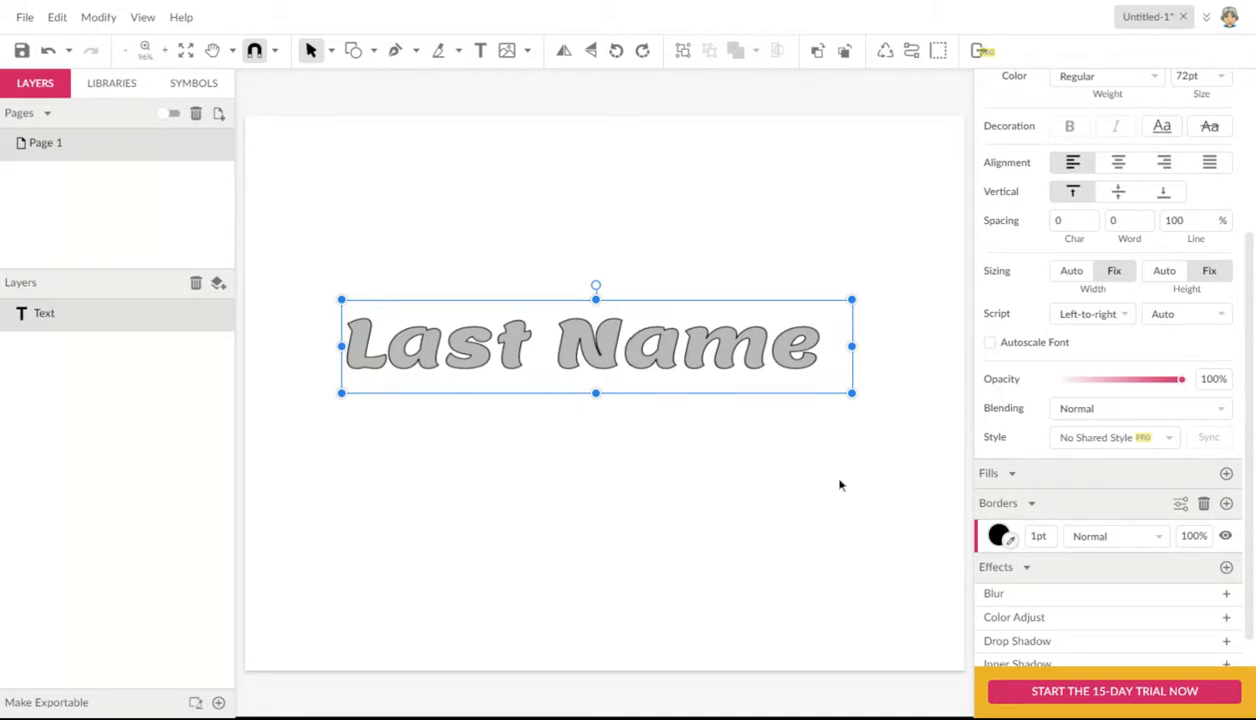
{"action": "left_click", "coordinate": [998, 536]}
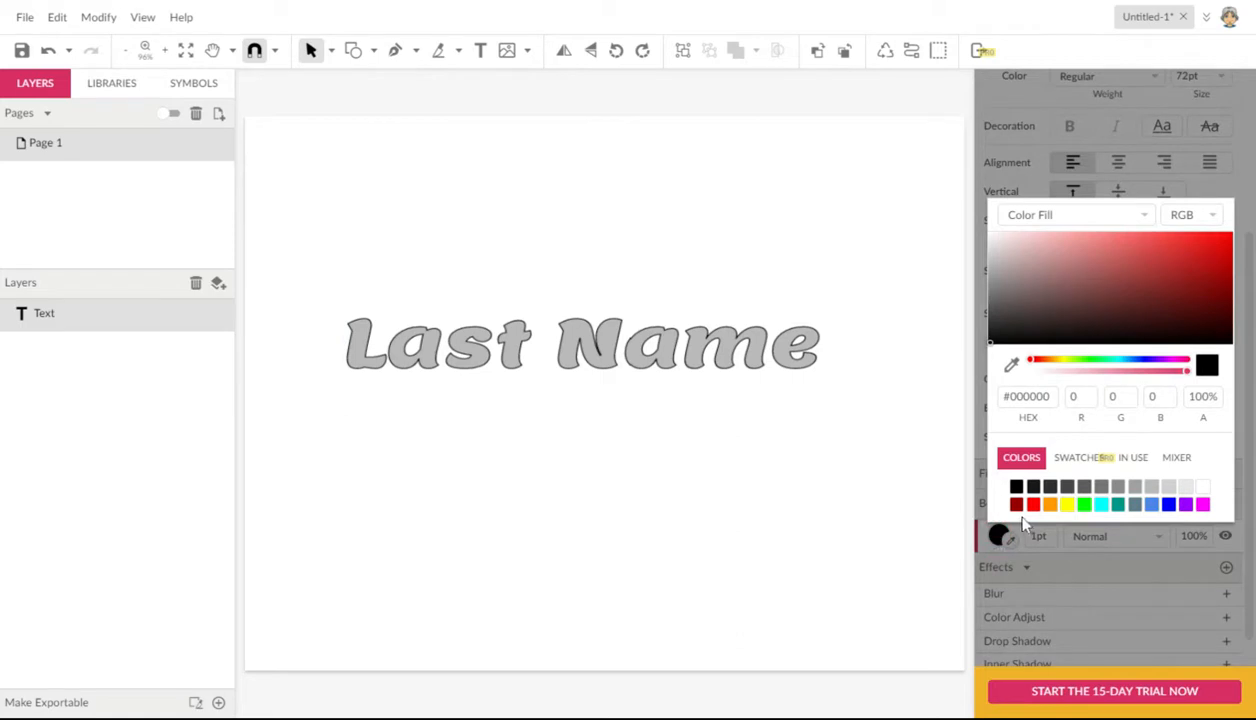
{"action": "left_click", "coordinate": [1152, 506]}
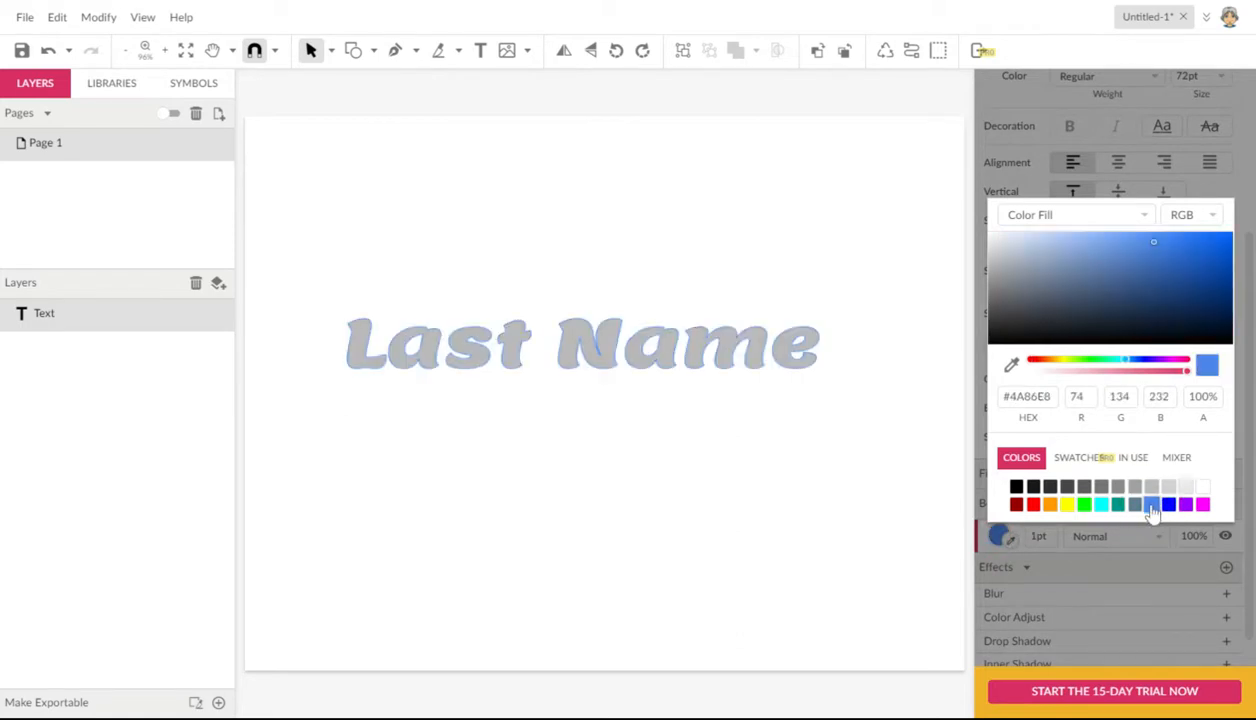
{"action": "left_click", "coordinate": [1195, 278]}
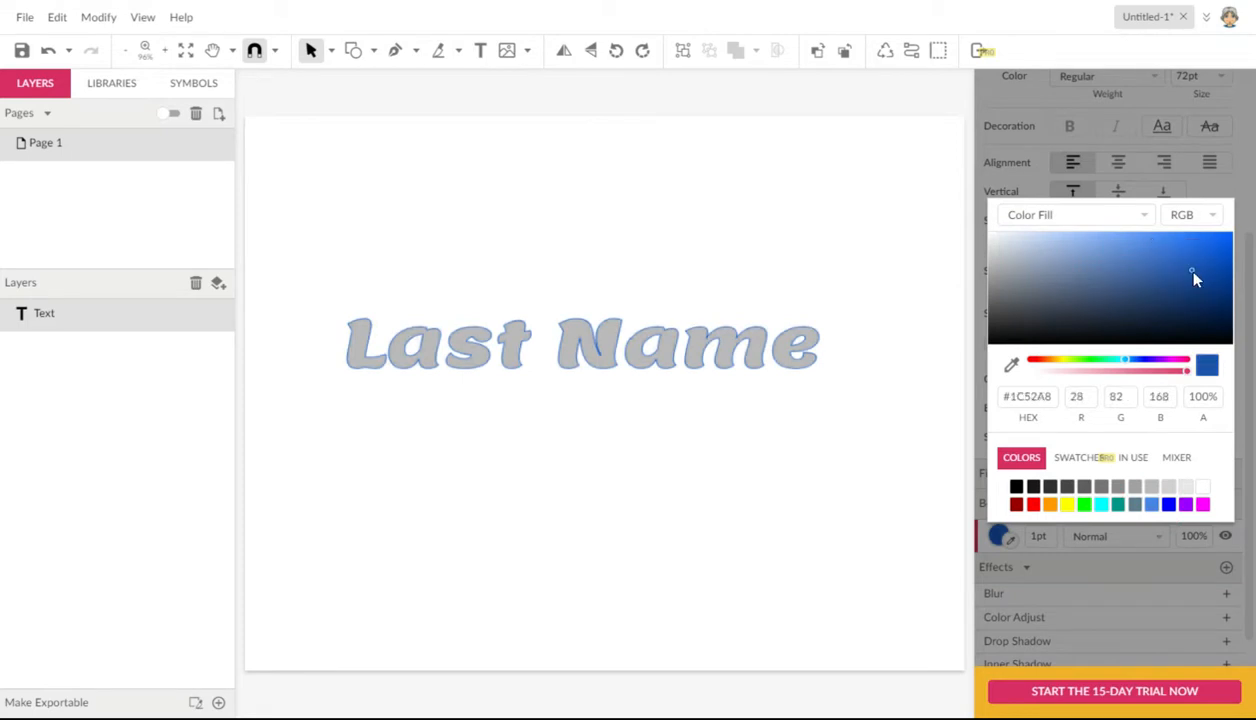
{"action": "left_click", "coordinate": [1190, 304]}
{"action": "left_click", "coordinate": [1190, 273]}
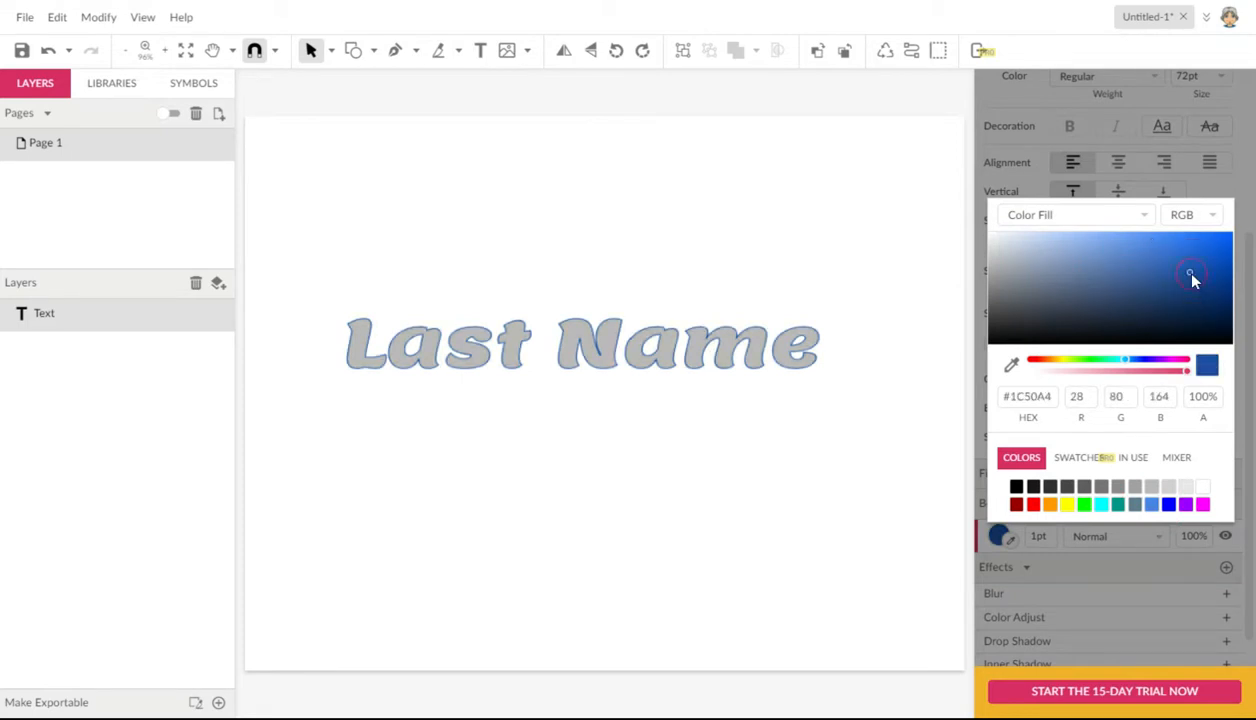
{"action": "left_click", "coordinate": [1137, 462]}
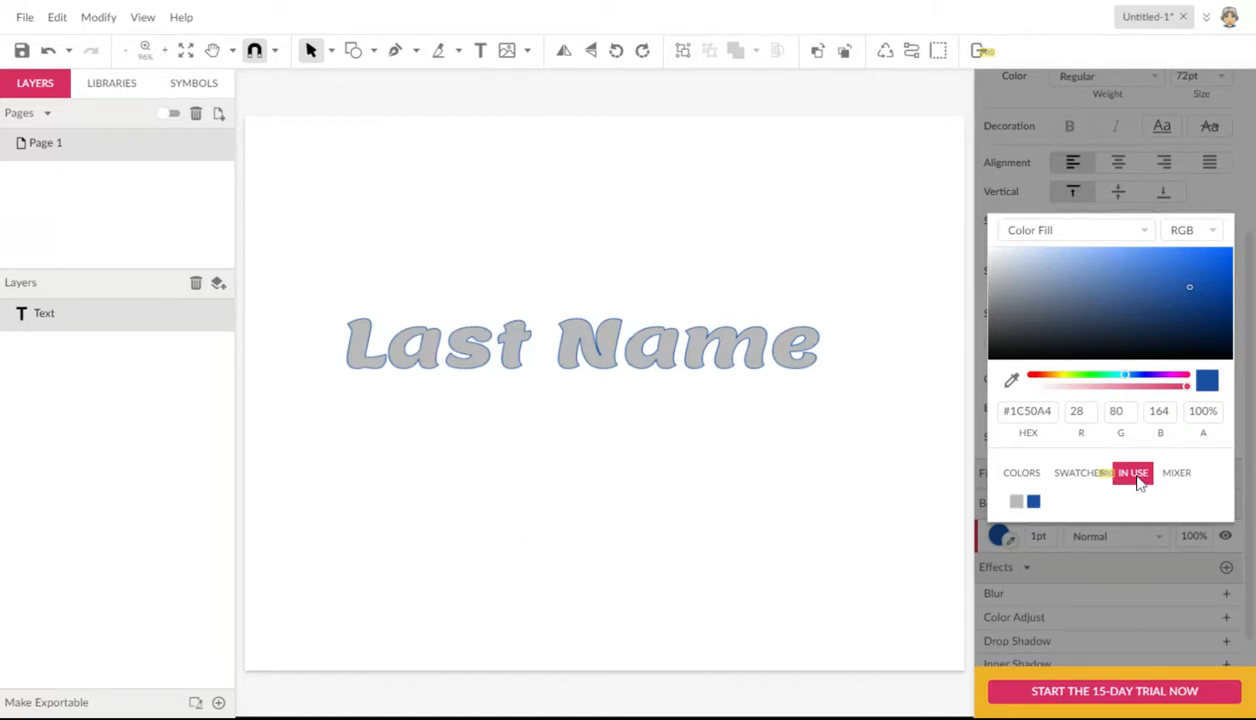
{"action": "left_click", "coordinate": [1021, 473]}
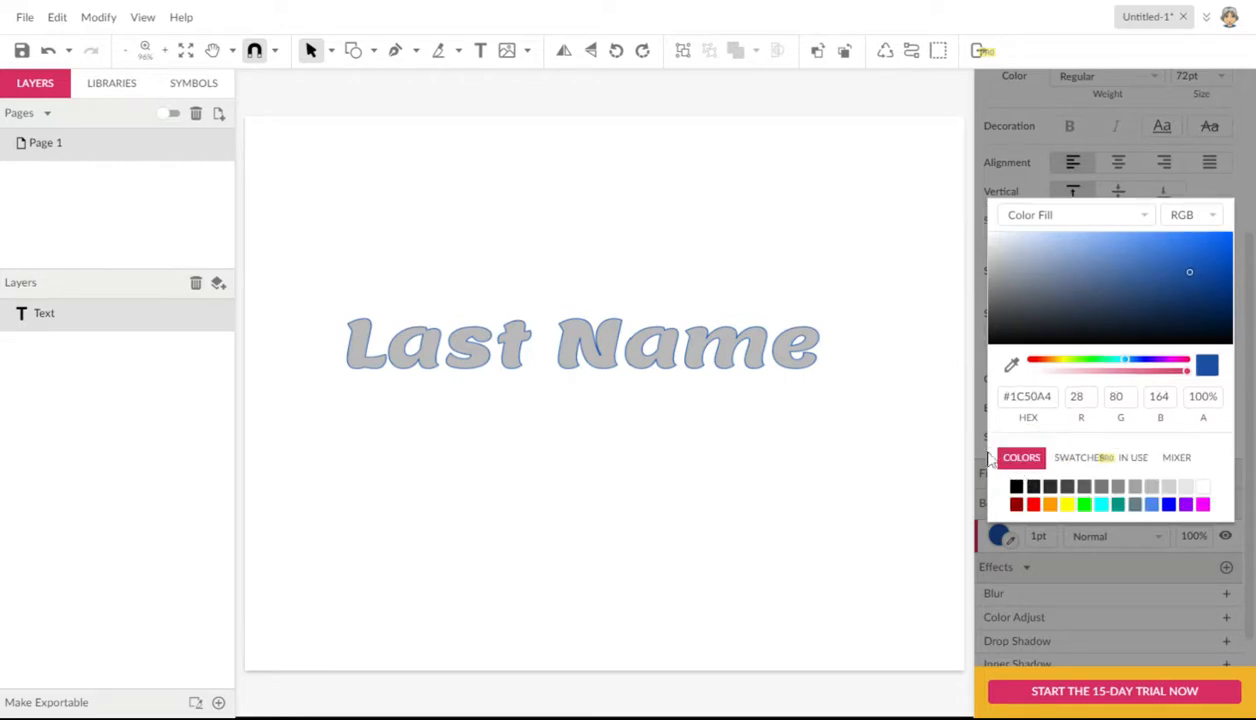
{"action": "left_click", "coordinate": [719, 264]}
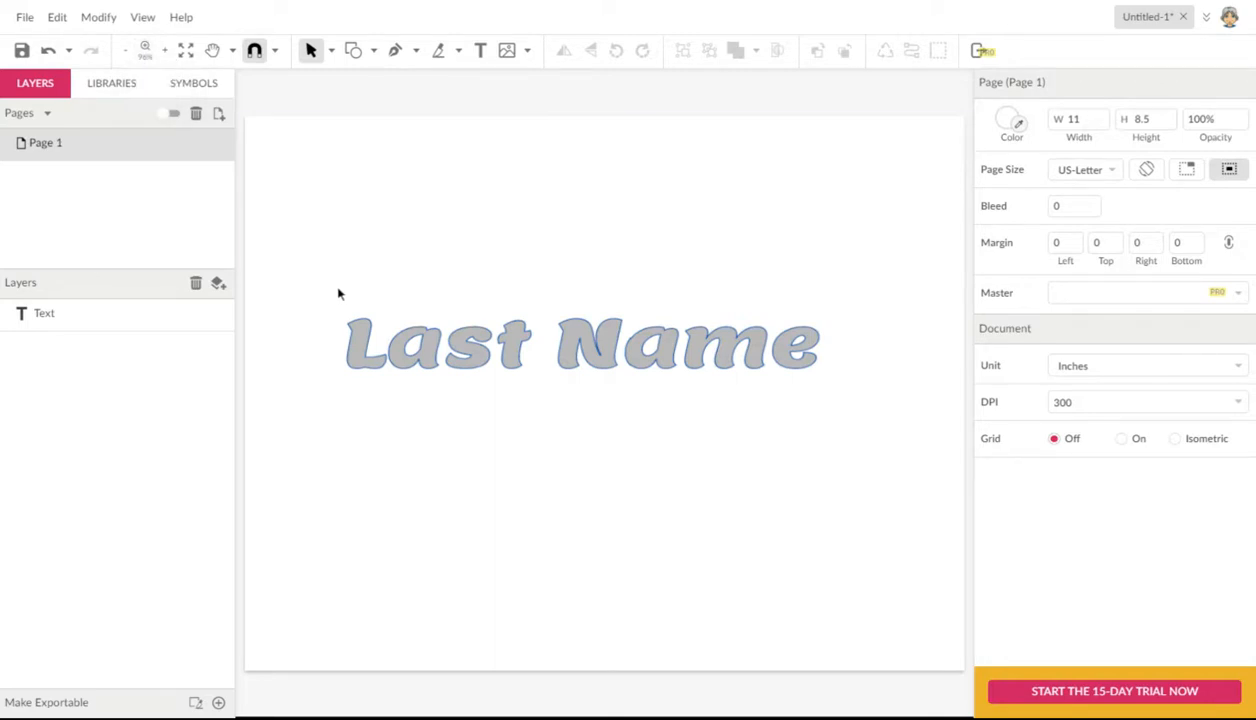
Step: Move the bordered text slightly to about X 1.55, Y 2.79 in
{"action": "key", "text": "z"}
{"action": "left_click_drag", "start_coordinate": [327, 277], "coordinate": [572, 457]}
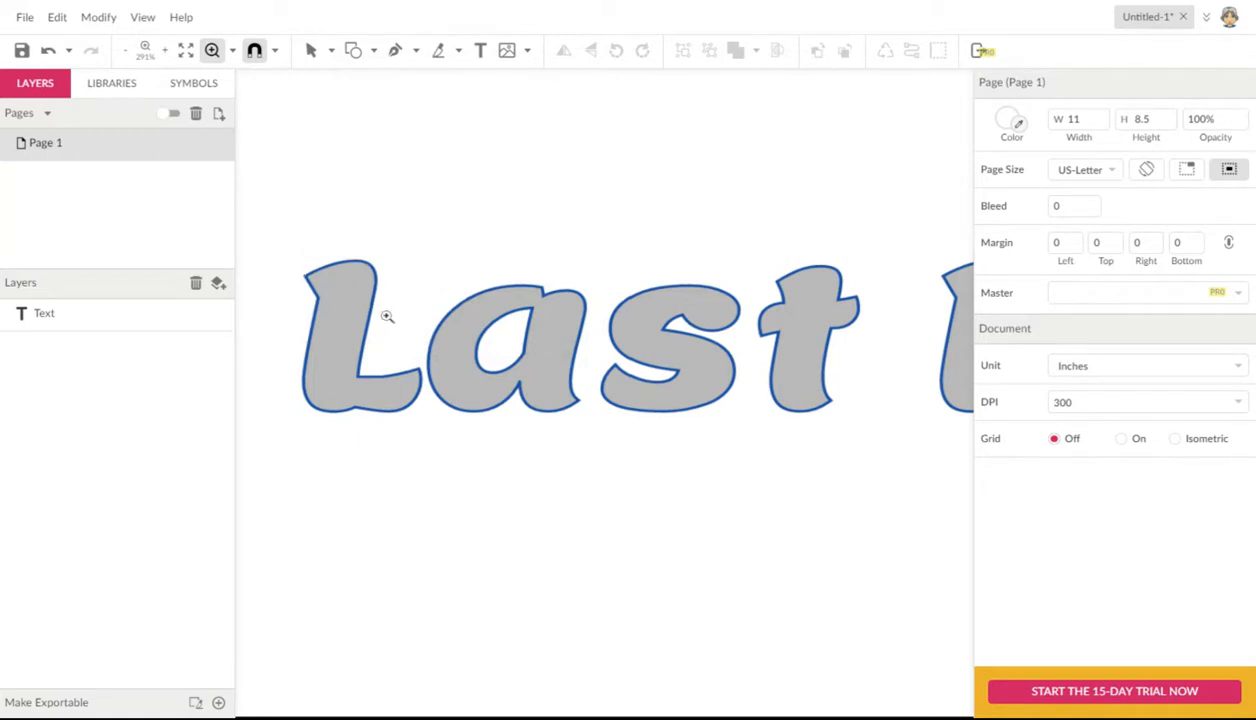
{"action": "key", "text": "v"}
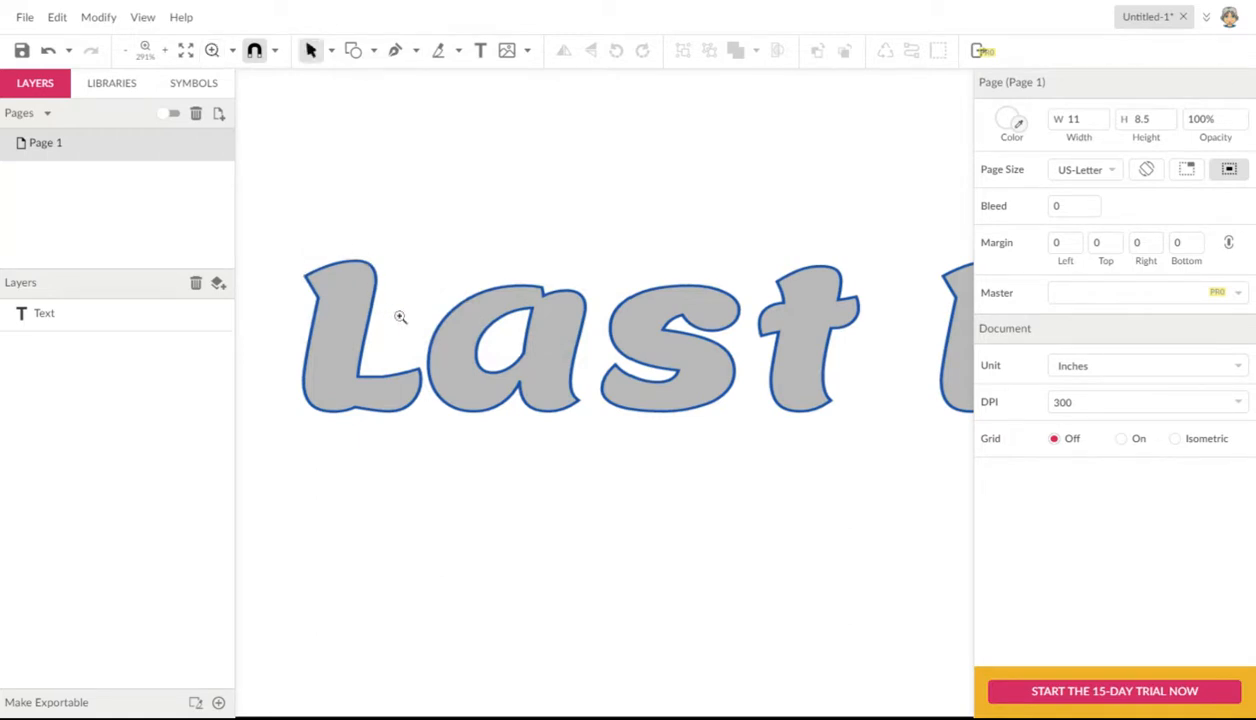
{"action": "left_click", "coordinate": [356, 289]}
{"action": "left_click_drag", "start_coordinate": [355, 289], "coordinate": [363, 333]}
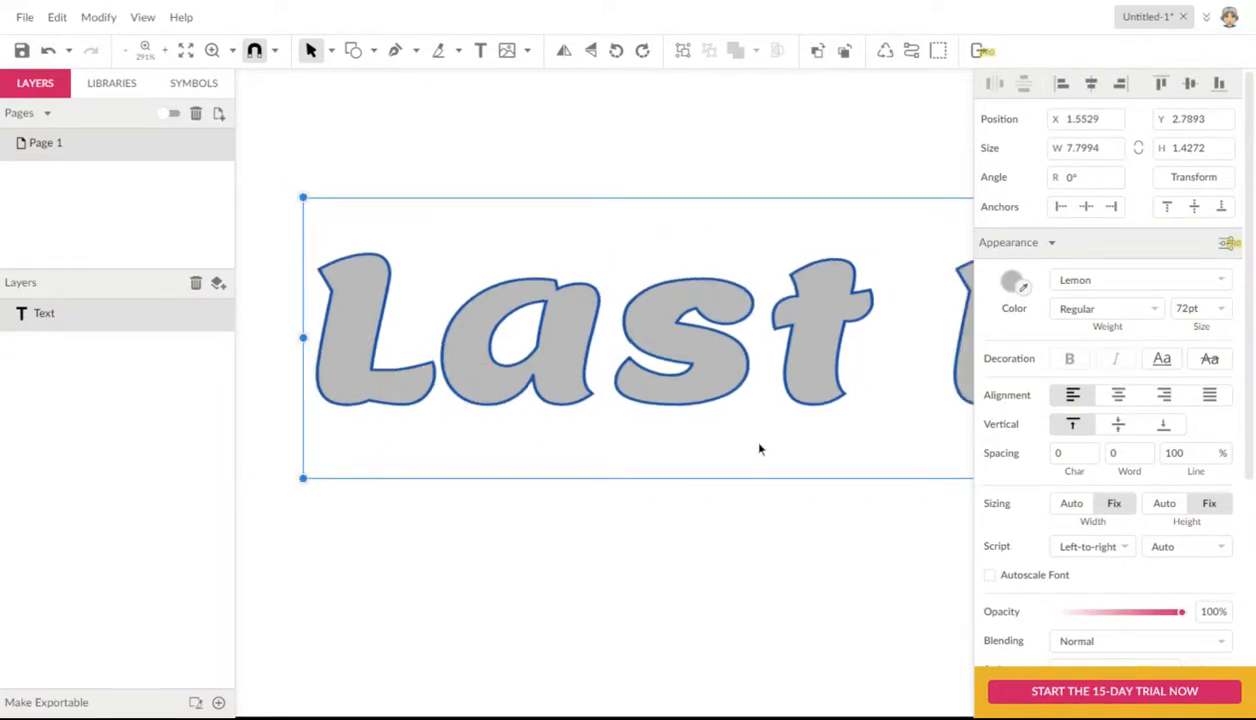
Step: Thicken the text's blue border, trying 3 pt and settling on 2 pt
{"action": "scroll", "coordinate": [1052, 484], "scroll_direction": "down", "scroll_amount": 3}
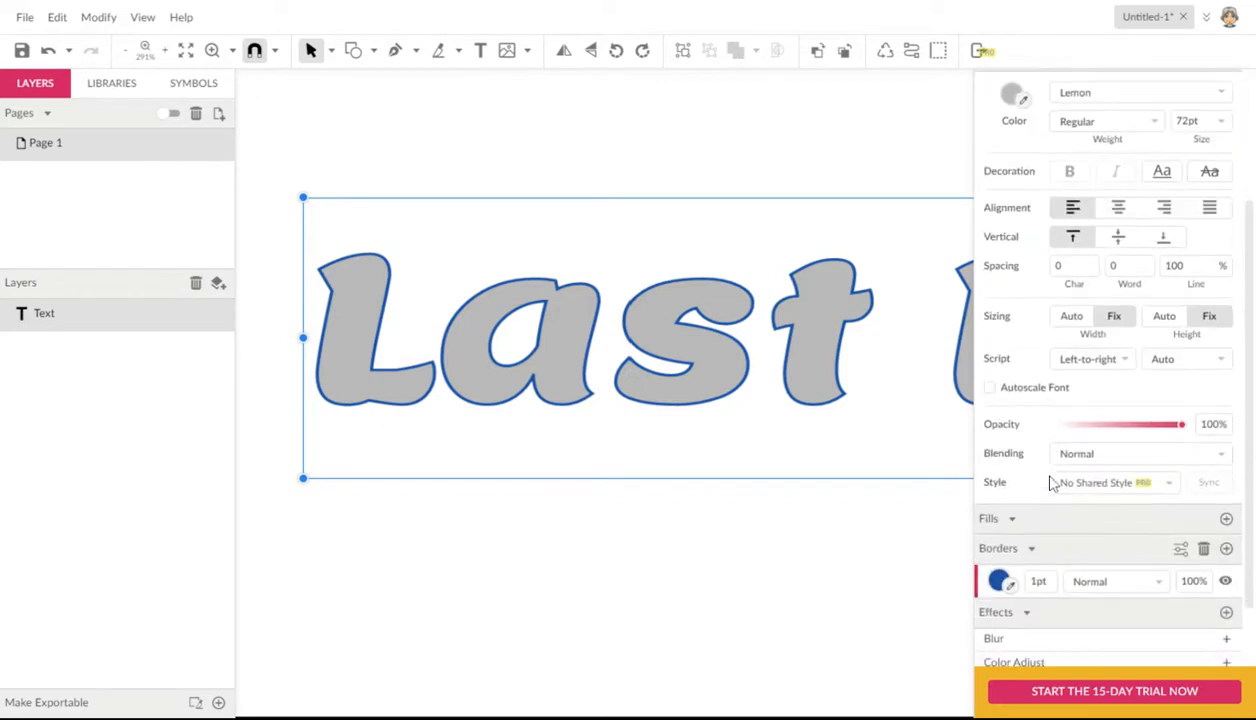
{"action": "scroll", "coordinate": [1052, 484], "scroll_direction": "down", "scroll_amount": 1}
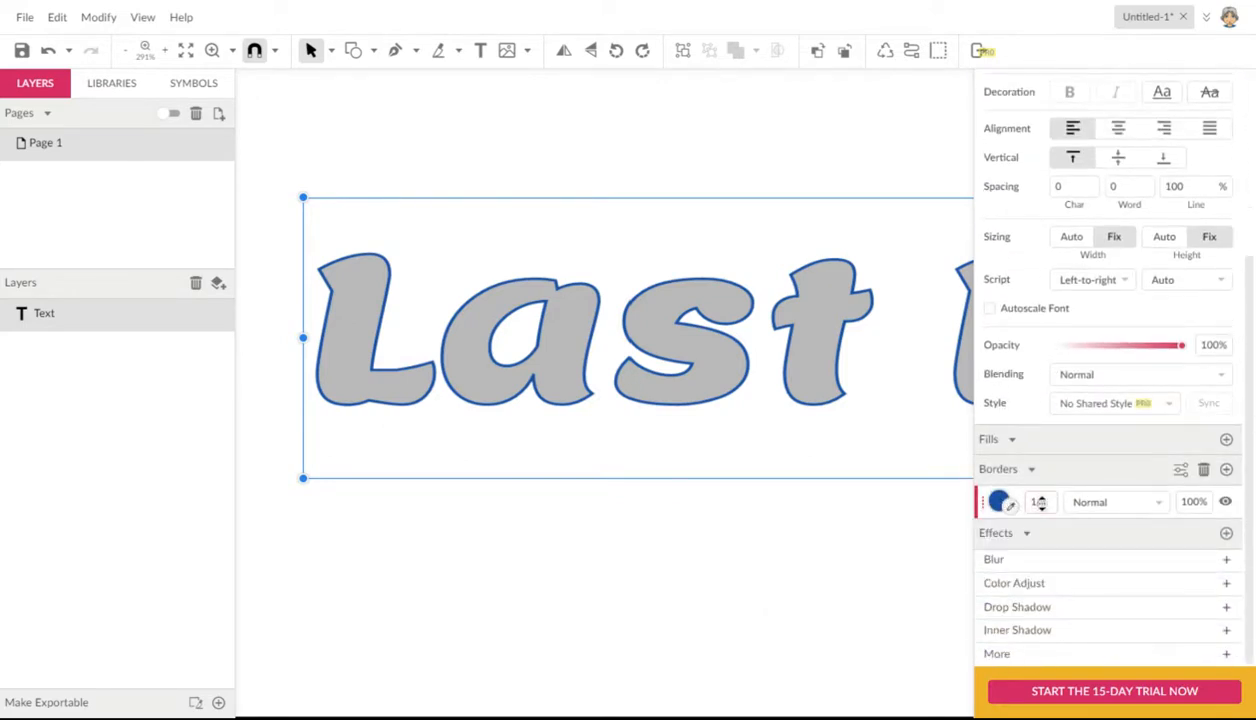
{"action": "left_click", "coordinate": [1041, 502]}
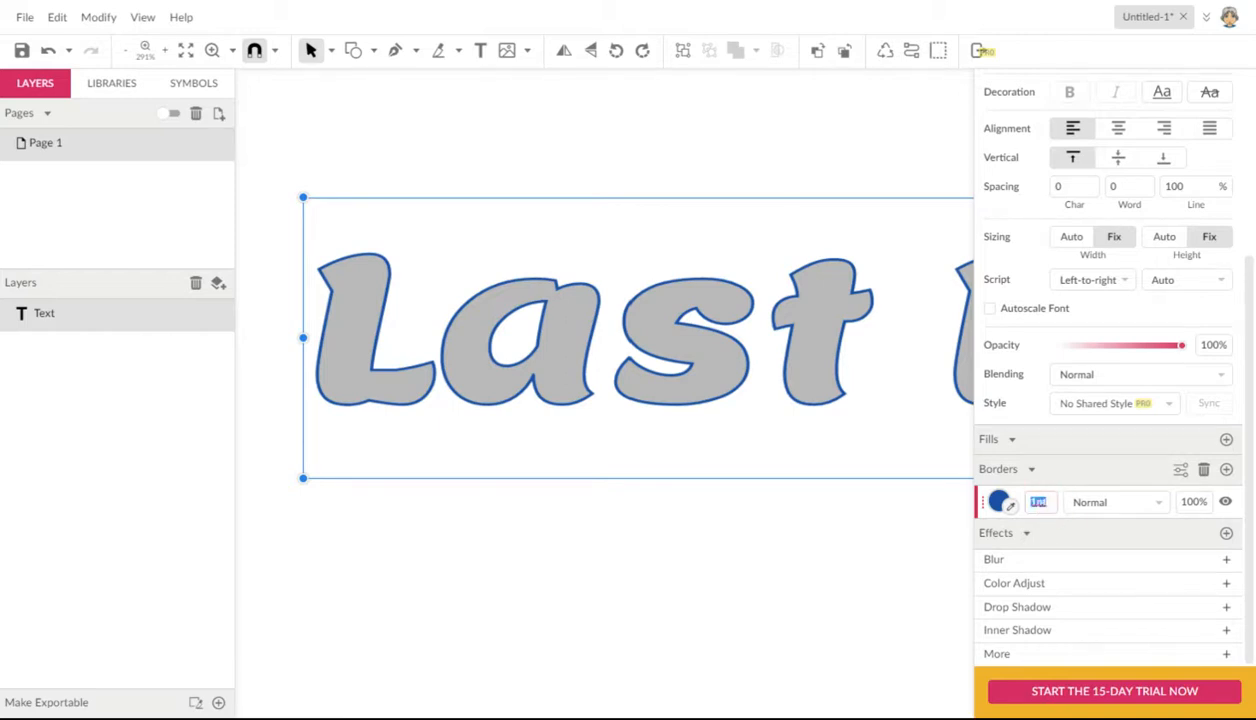
{"action": "type", "text": "3"}
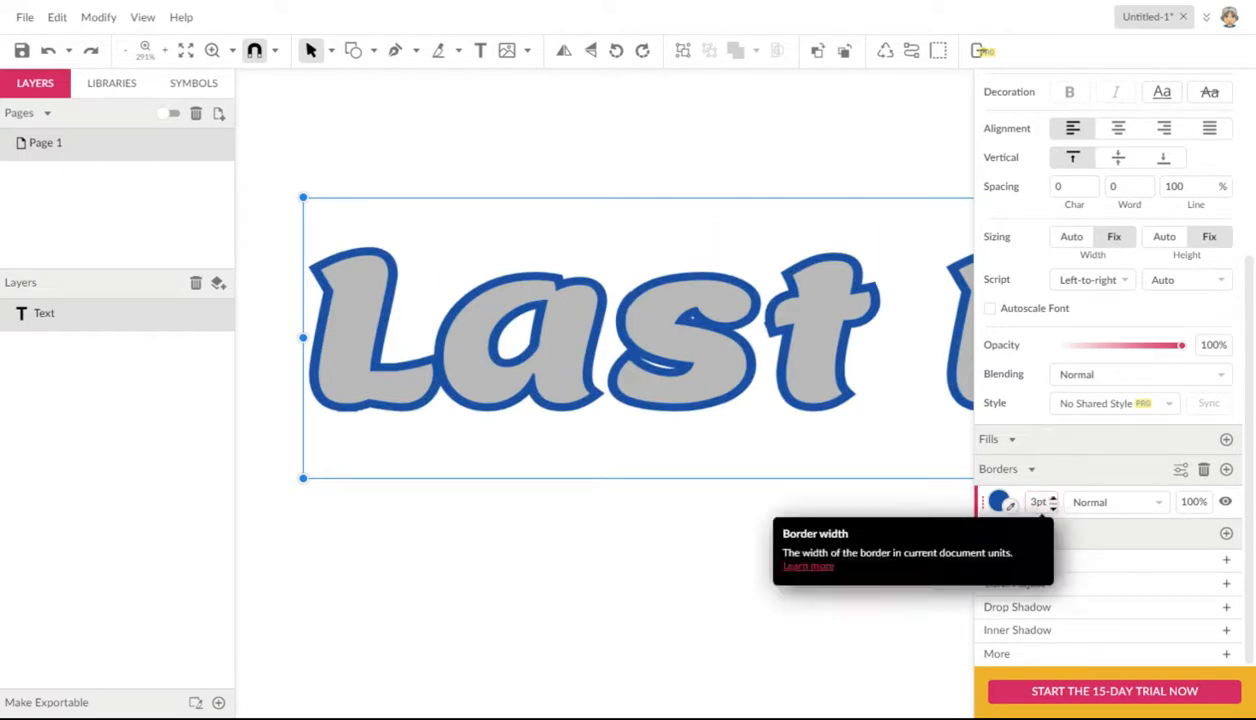
{"action": "left_click_drag", "start_coordinate": [1052, 503], "coordinate": [1052, 502]}
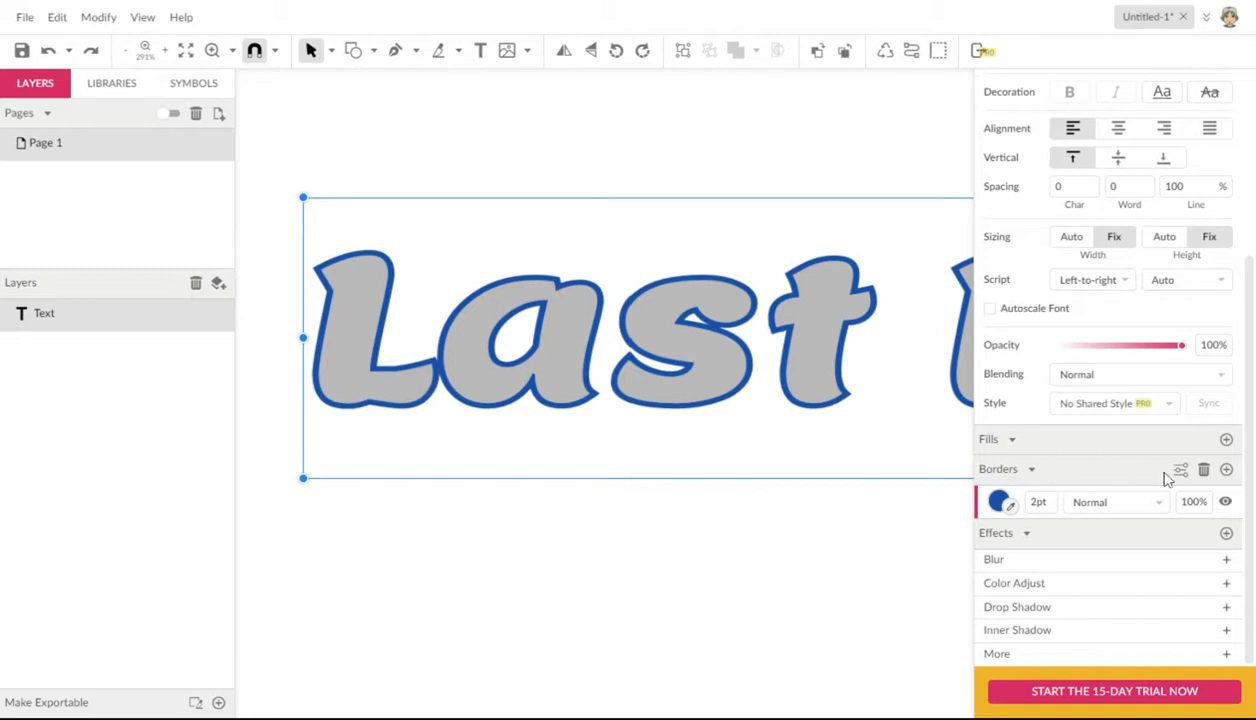
Step: Add a second border above the blue one and widen the blue border to 6 pt
{"action": "left_click", "coordinate": [1227, 470]}
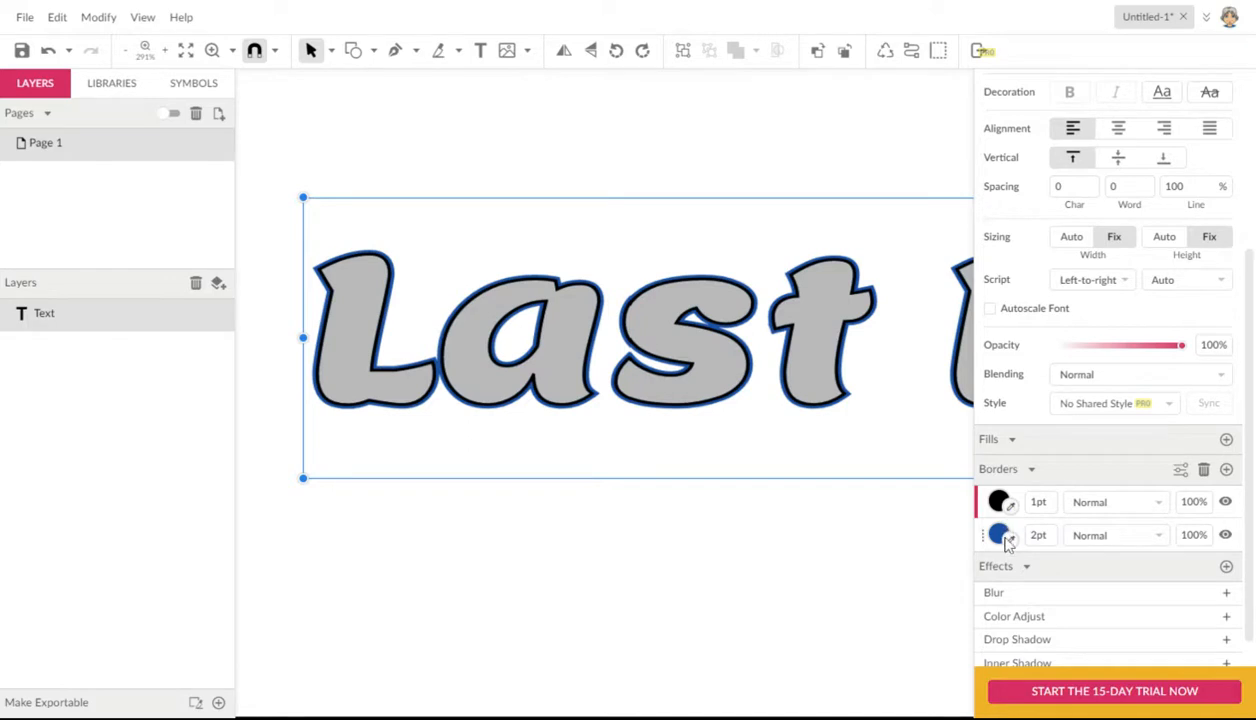
{"action": "left_click", "coordinate": [1040, 531]}
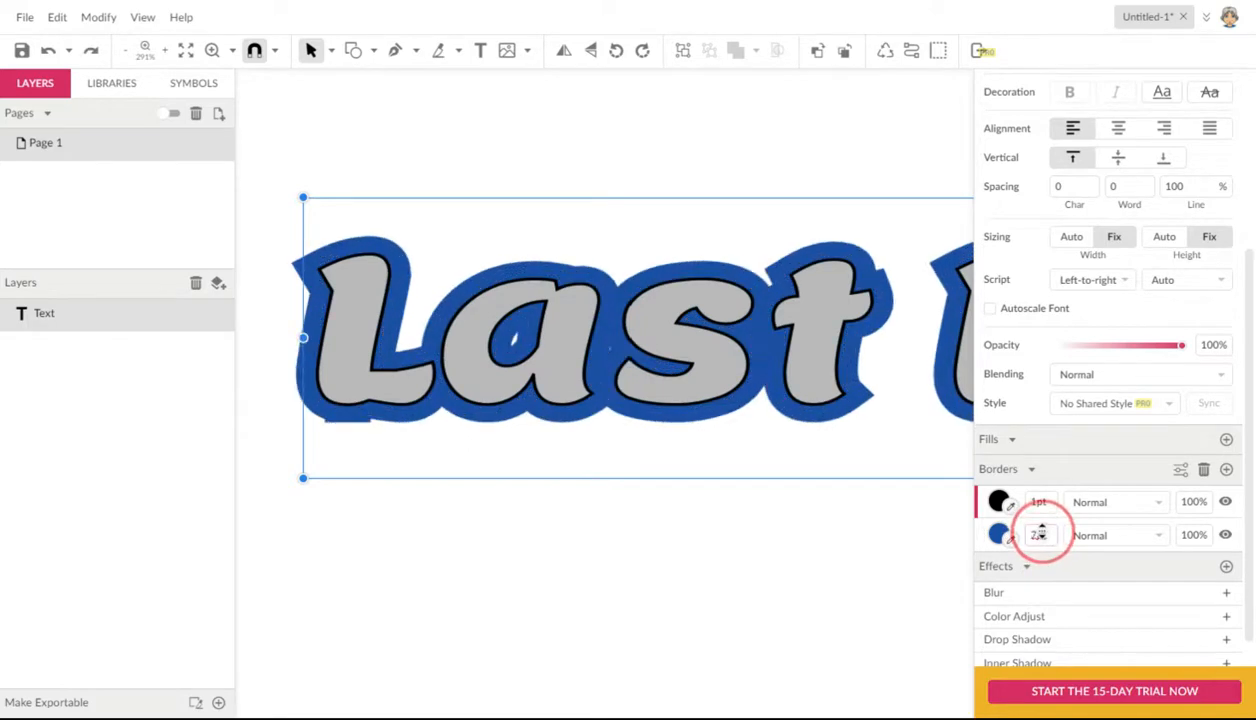
{"action": "left_click", "coordinate": [1040, 538]}
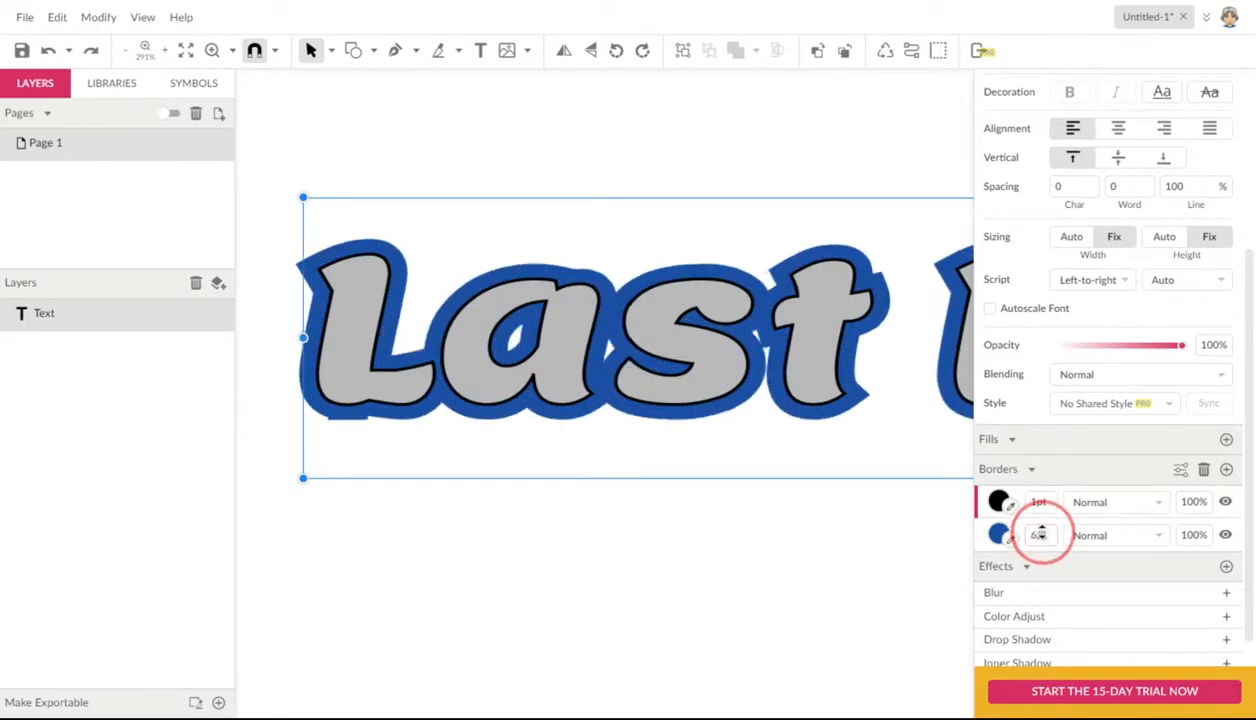
Step: Color the new inner border white #FFFFFF and set its width to 2 pt
{"action": "left_click", "coordinate": [998, 503]}
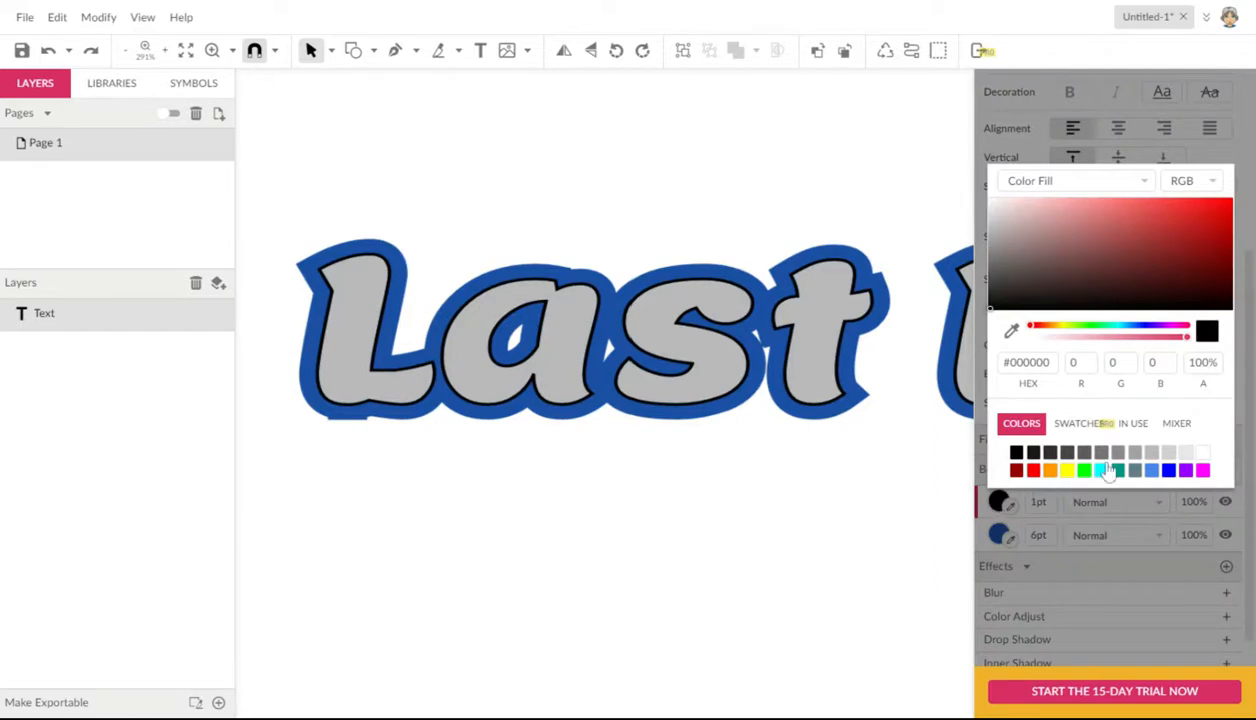
{"action": "left_click", "coordinate": [1200, 455]}
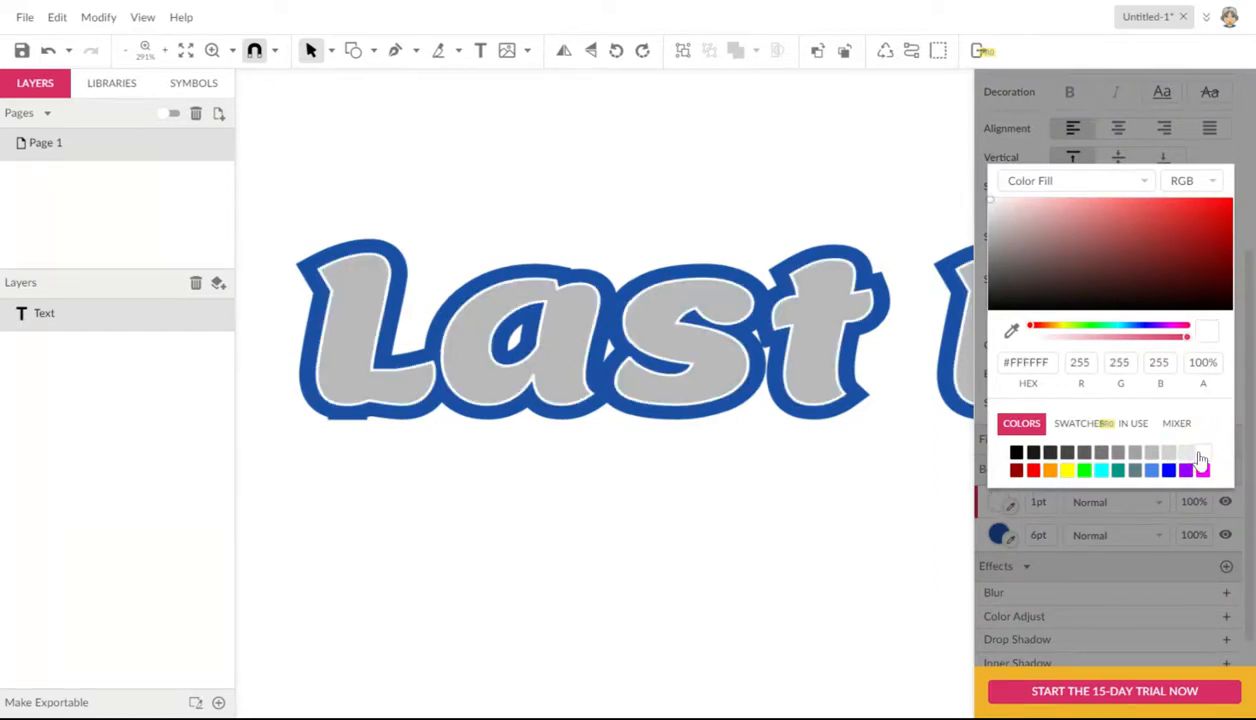
{"action": "left_click", "coordinate": [1039, 504]}
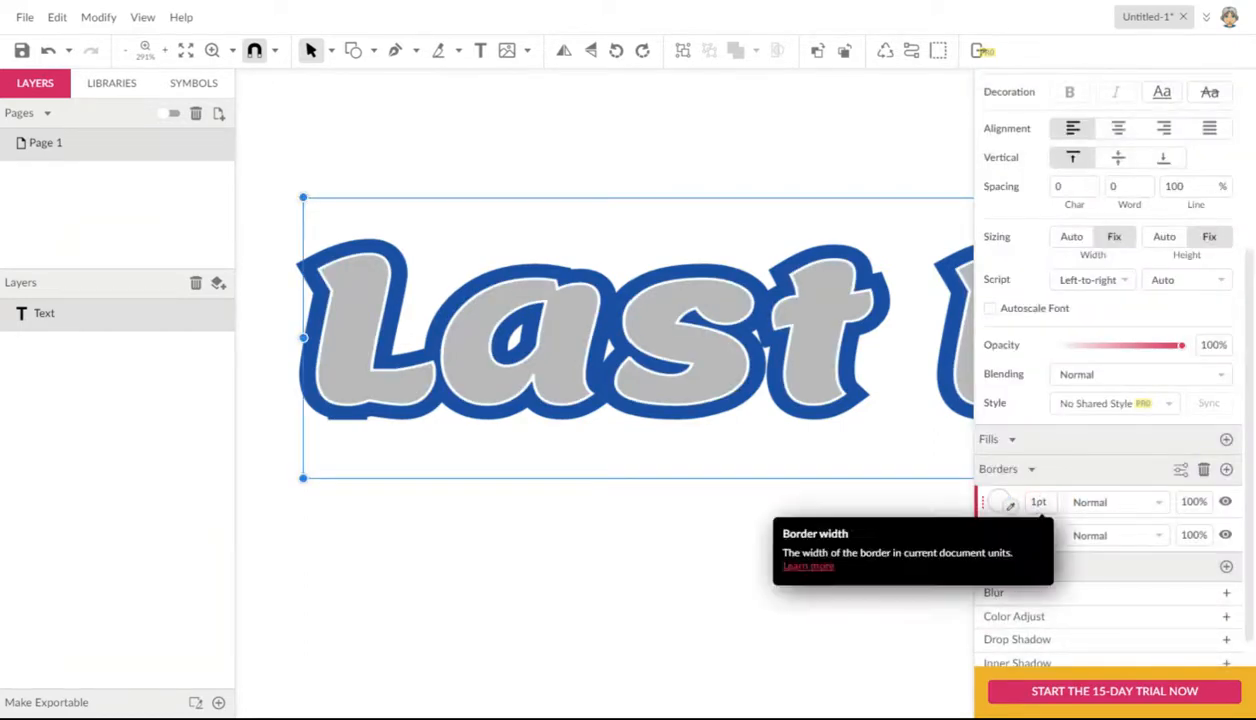
{"action": "left_click", "coordinate": [1039, 502]}
{"action": "key", "text": "Up"}
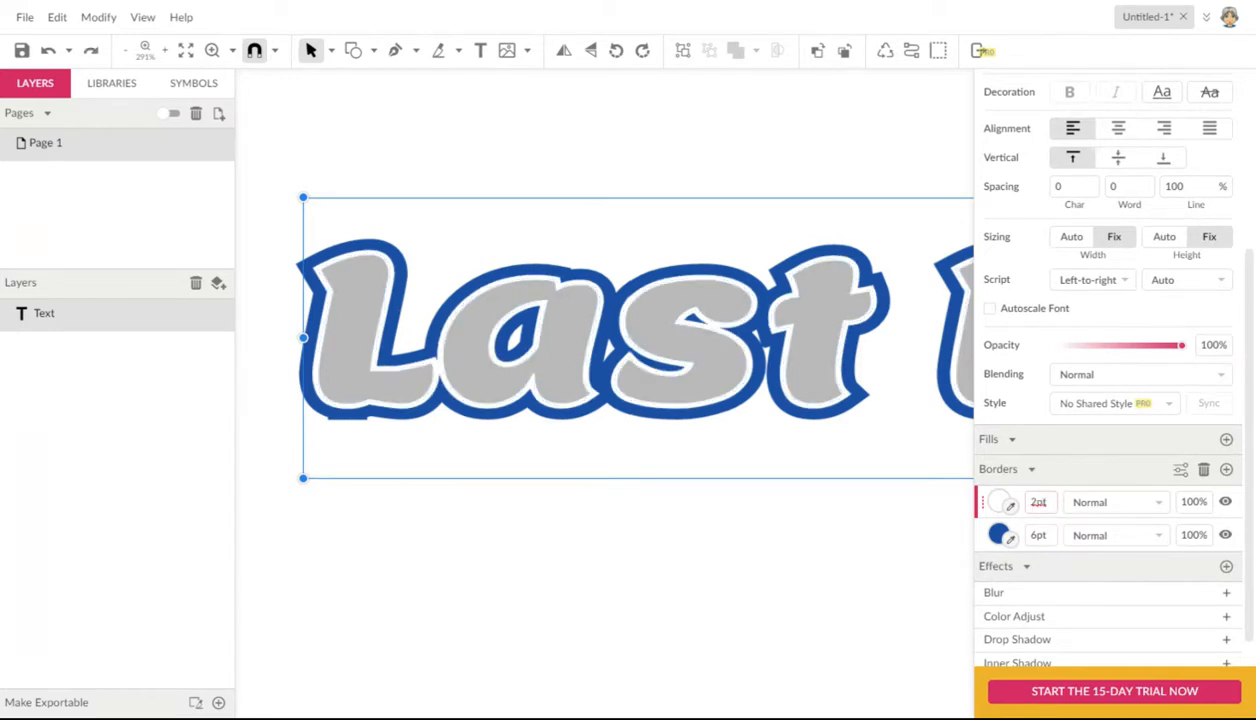
{"action": "key", "text": "Up"}
{"action": "key", "text": "Down"}
Step: Try butt and square line ends on the text's blue border and set them to round
{"action": "mouse_move", "coordinate": [986, 535]}
{"action": "left_mouse_down"}
{"action": "mouse_move", "coordinate": [987, 499]}
{"action": "mouse_move", "coordinate": [984, 538]}
{"action": "left_mouse_up"}
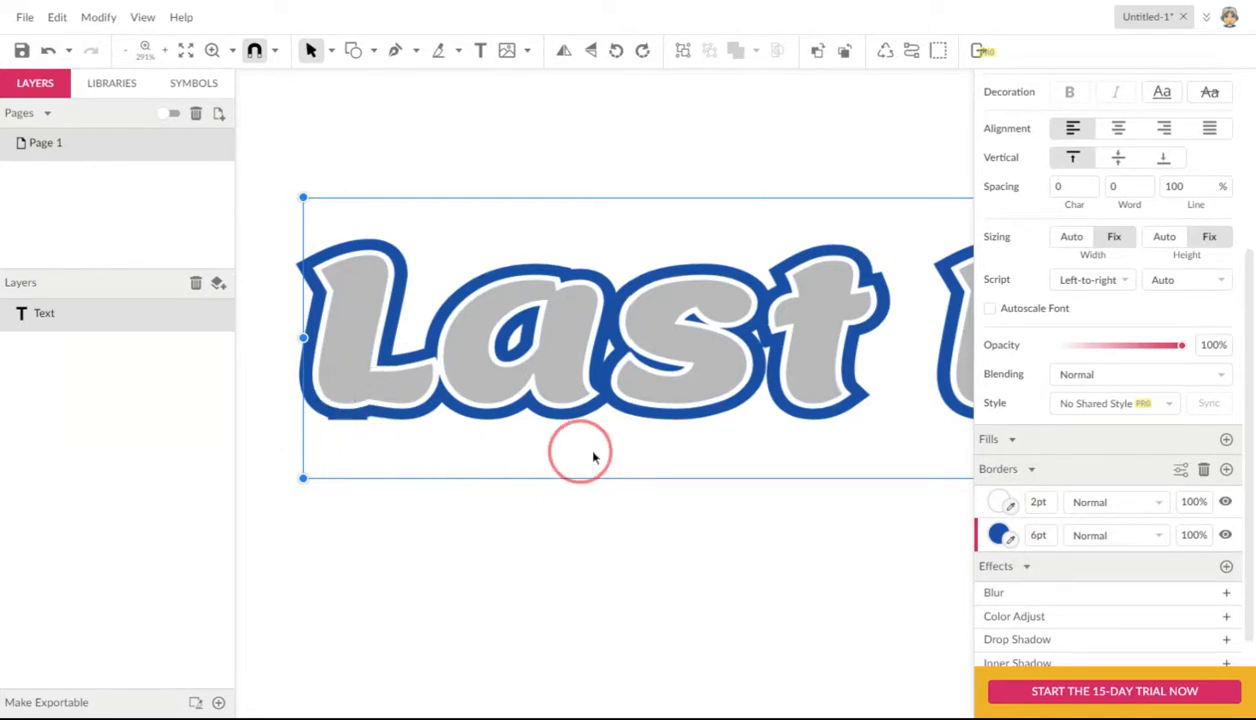
{"action": "left_click", "coordinate": [1000, 537]}
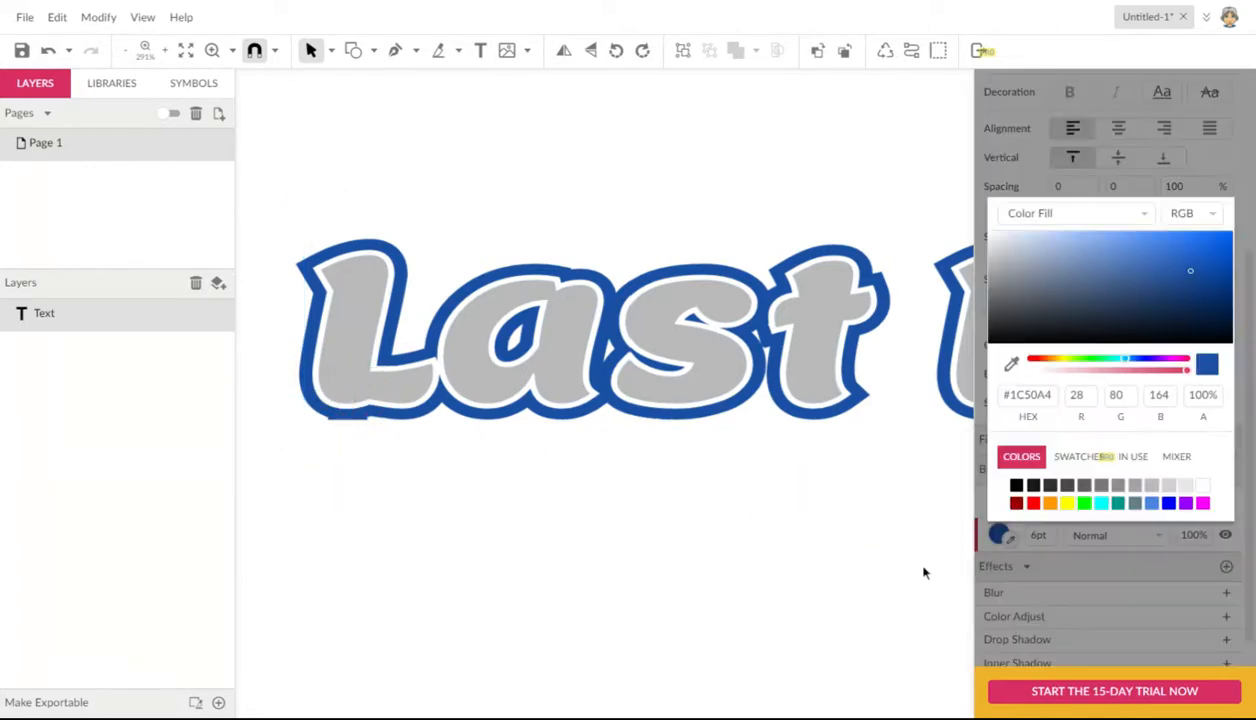
{"action": "left_click", "coordinate": [995, 536]}
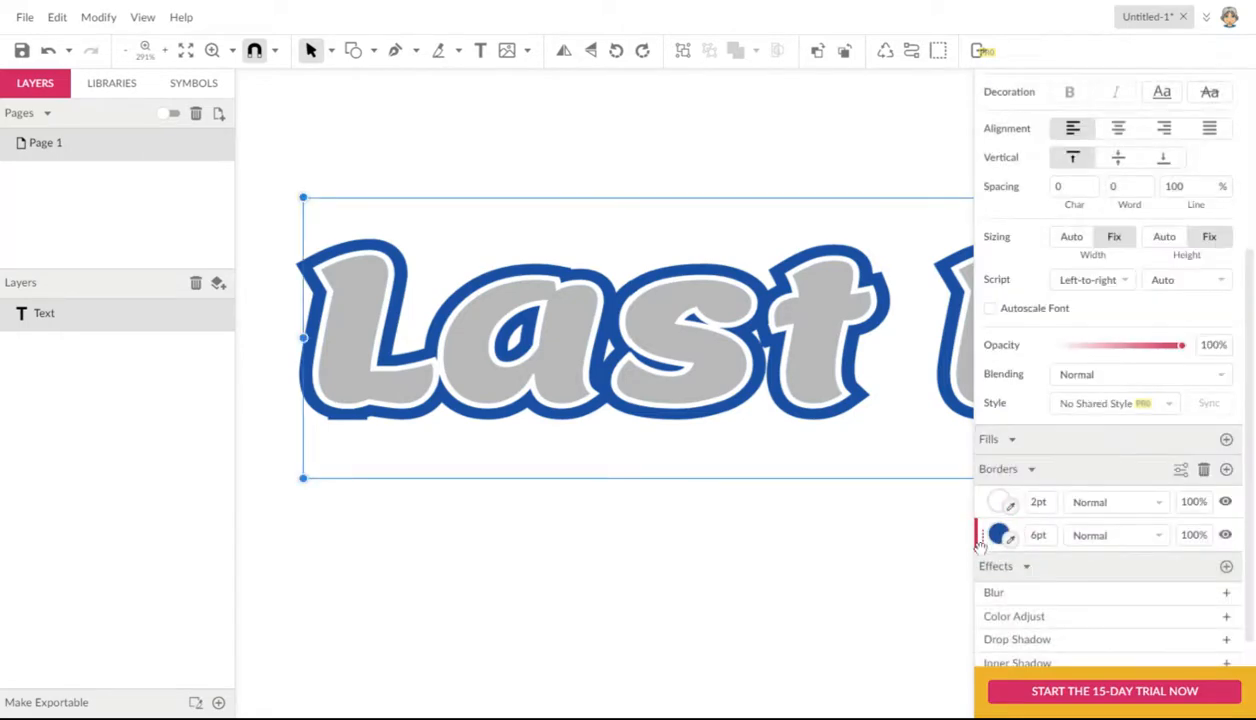
{"action": "left_click", "coordinate": [1181, 471]}
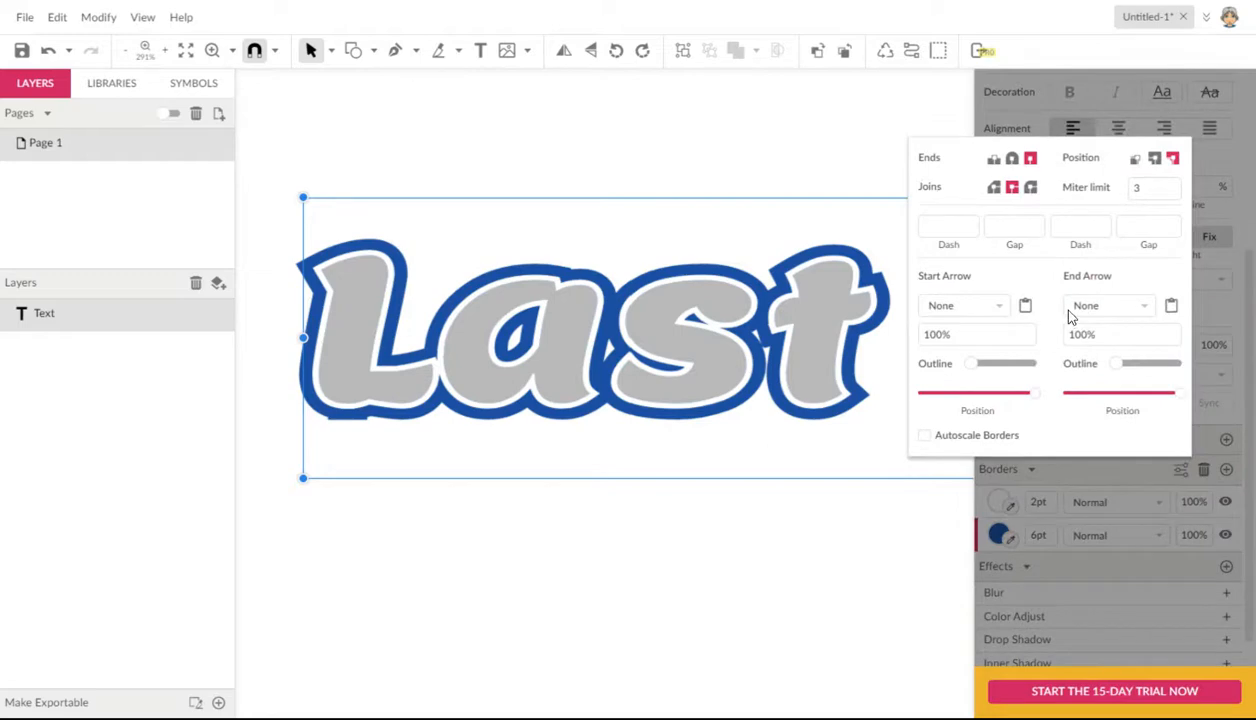
{"action": "left_click", "coordinate": [1012, 160]}
{"action": "left_click", "coordinate": [993, 161]}
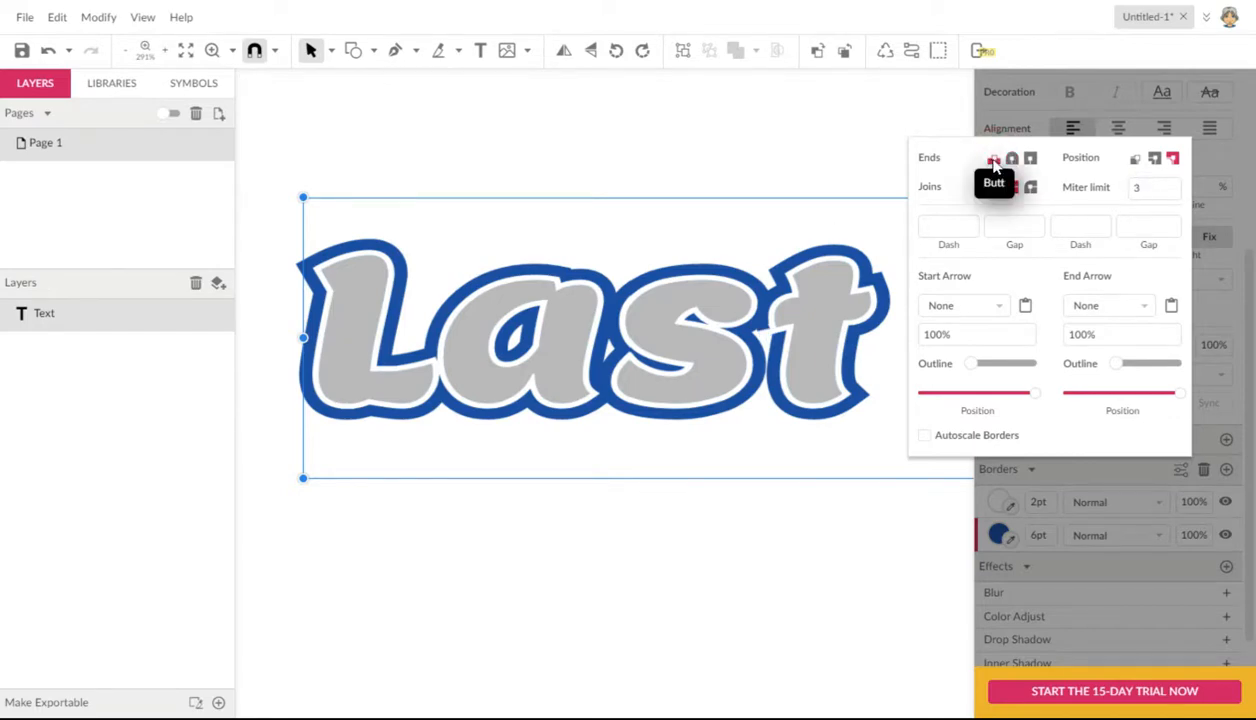
{"action": "left_click", "coordinate": [1030, 160]}
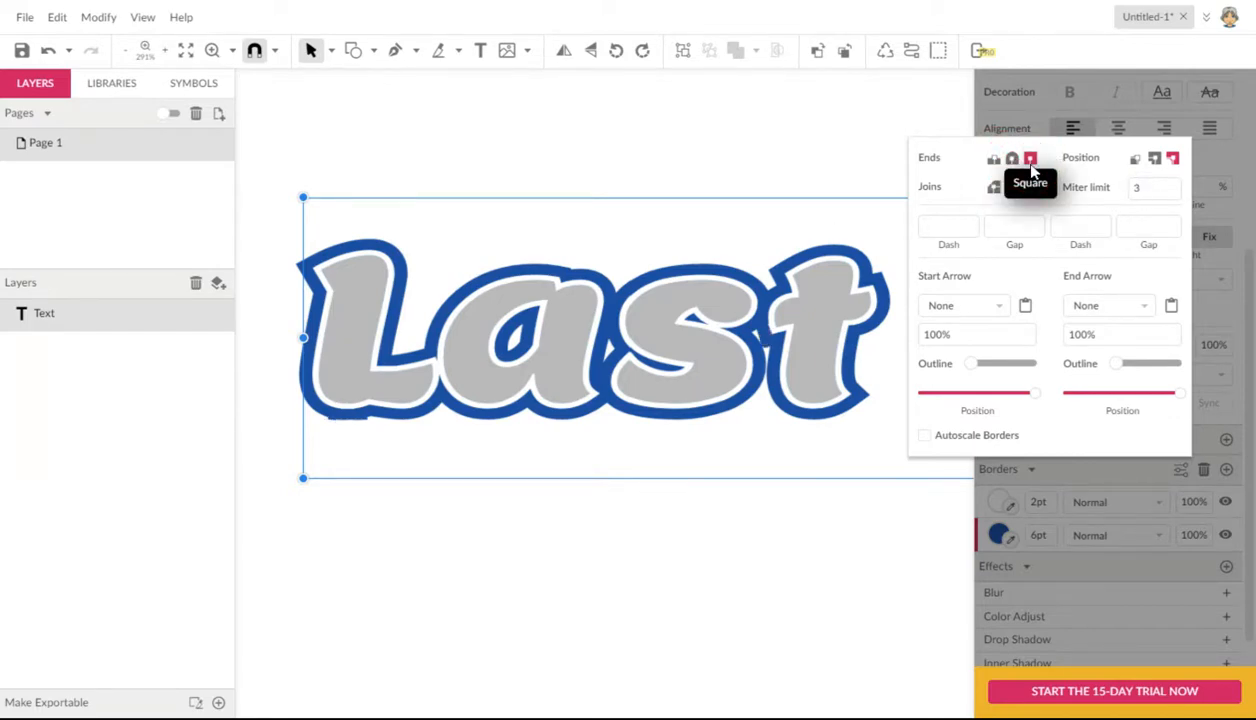
{"action": "left_click", "coordinate": [1012, 160]}
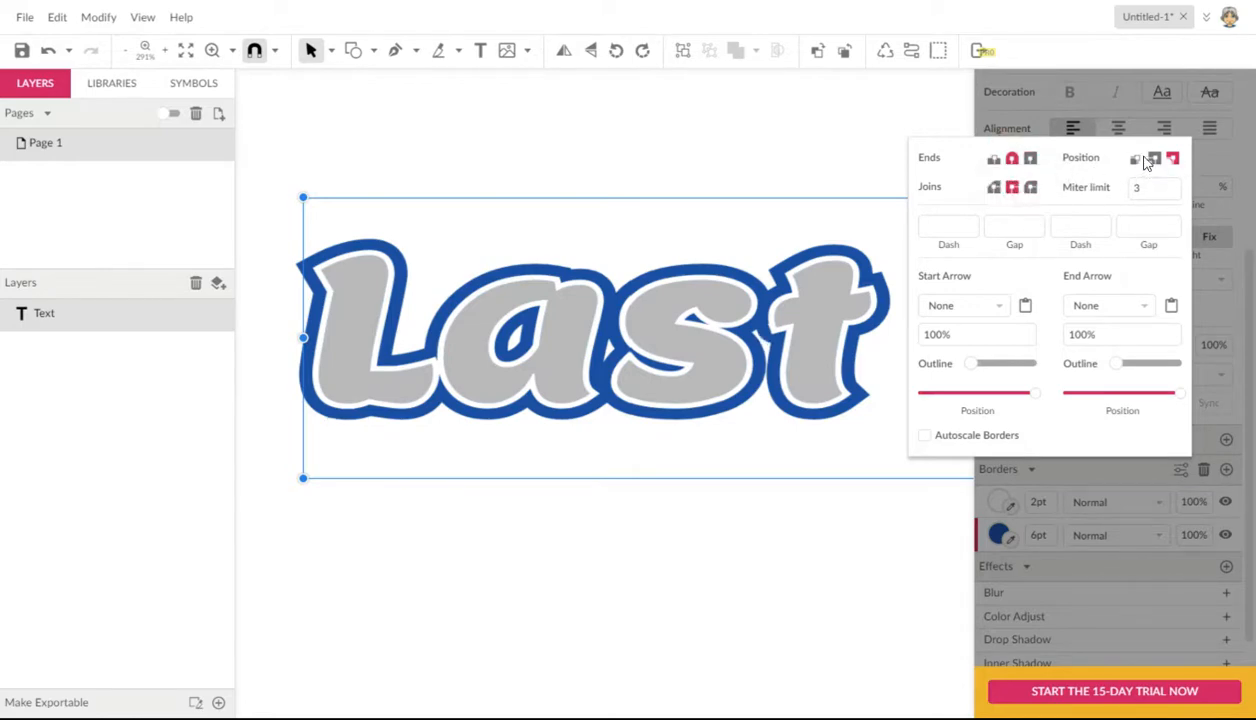
{"action": "left_click", "coordinate": [1086, 481]}
Step: Try the Center and Inside positions for the text's white border and return it to Outside
{"action": "left_click", "coordinate": [981, 503]}
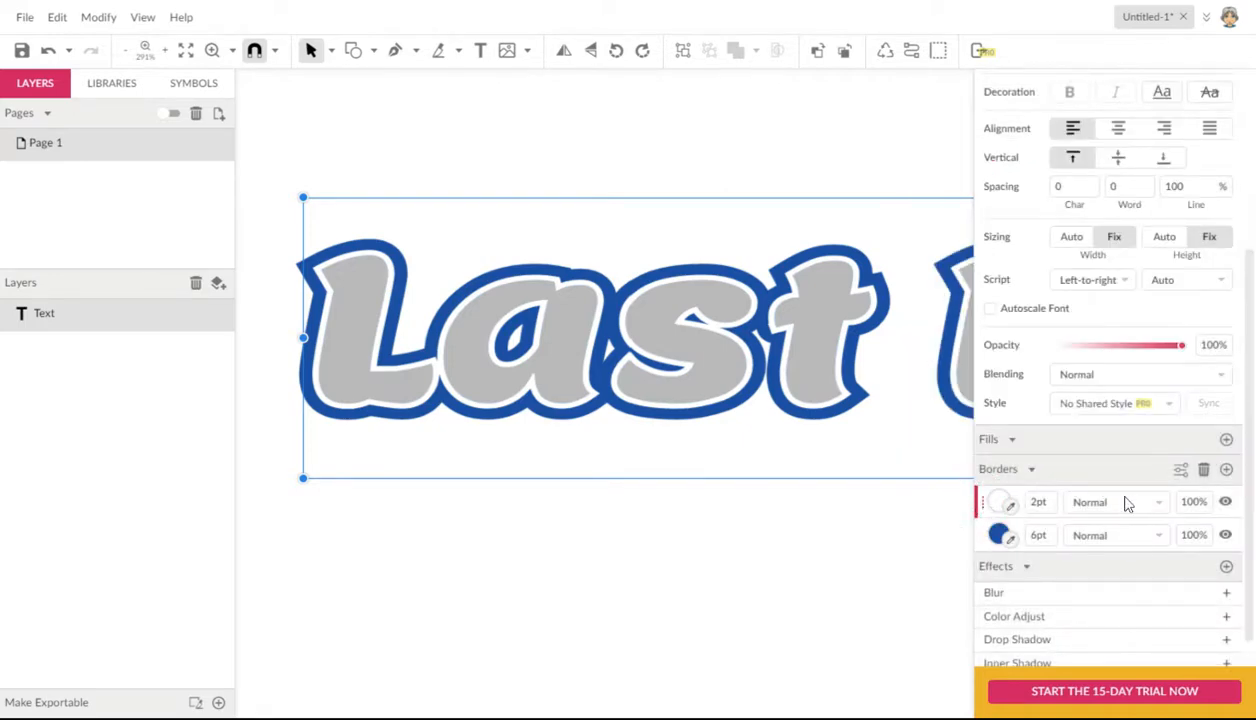
{"action": "left_click", "coordinate": [1181, 470]}
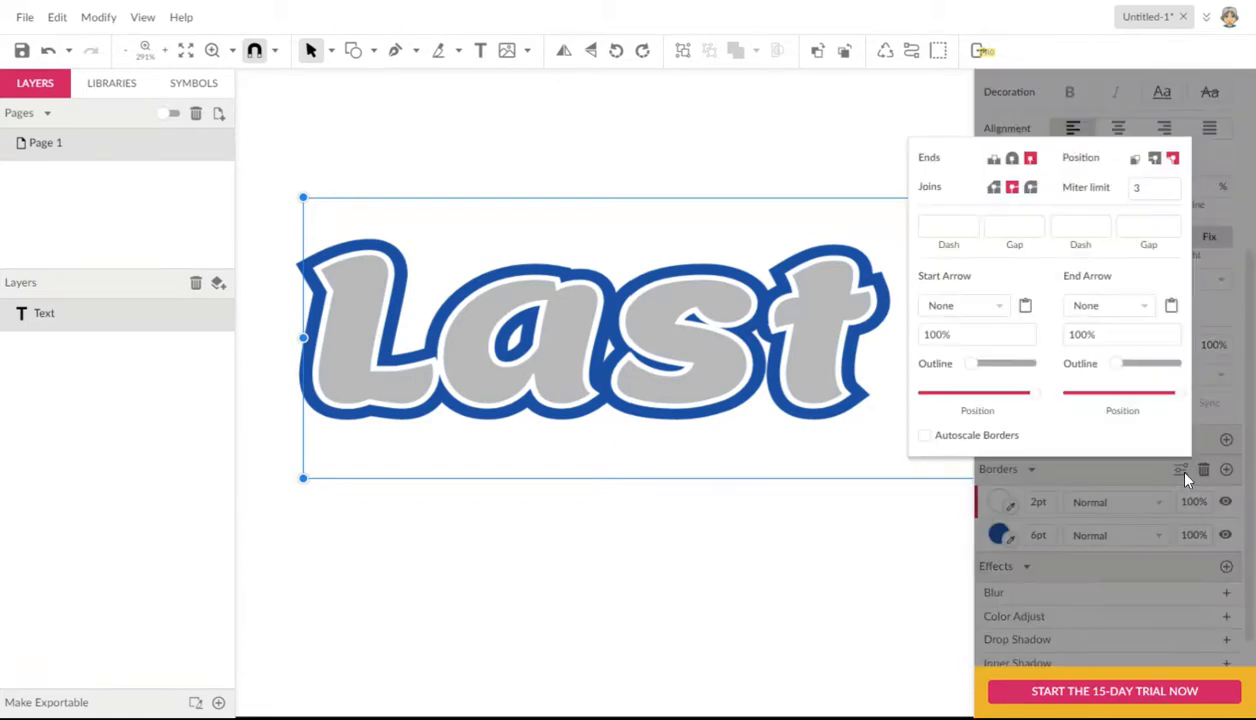
{"action": "left_click", "coordinate": [1153, 162]}
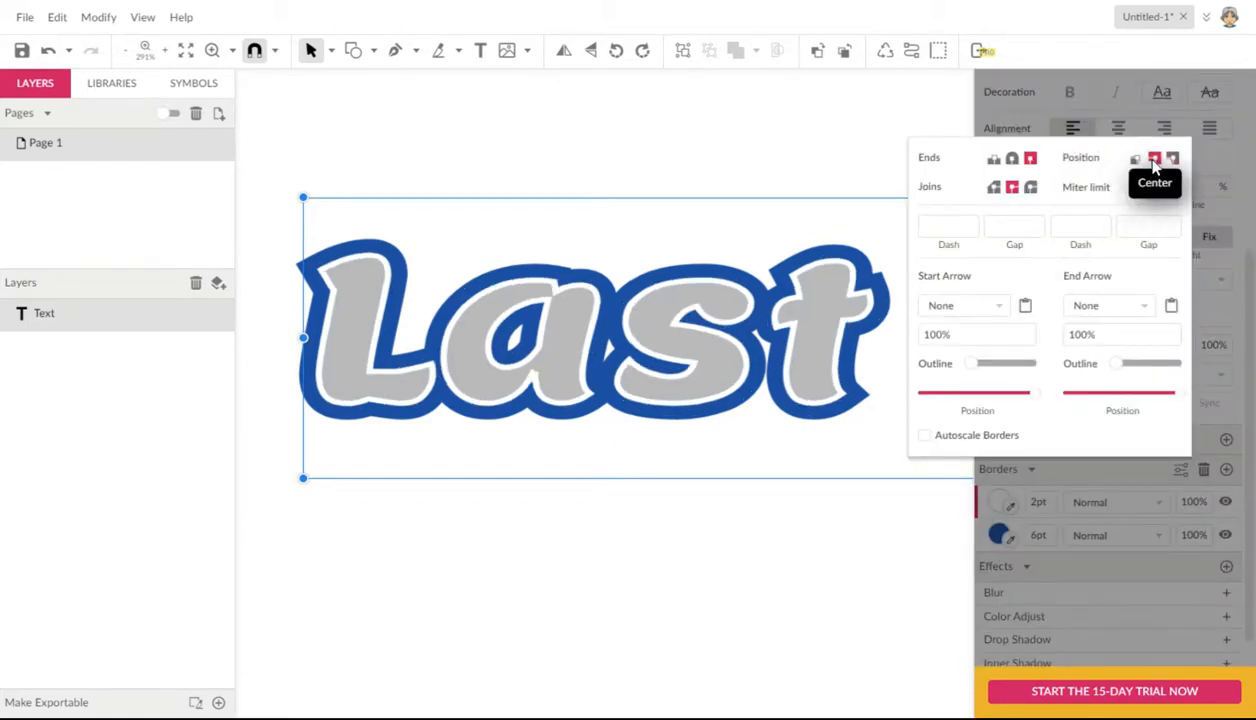
{"action": "left_click", "coordinate": [1172, 159]}
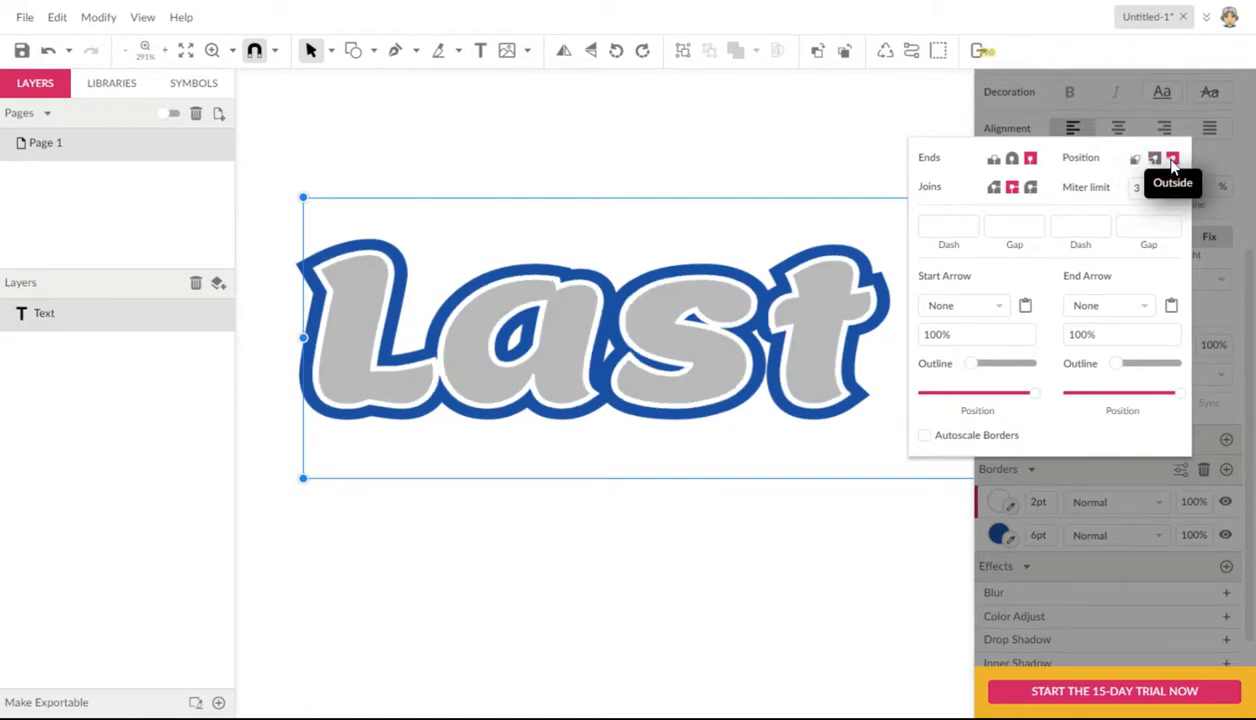
{"action": "left_click", "coordinate": [1135, 161]}
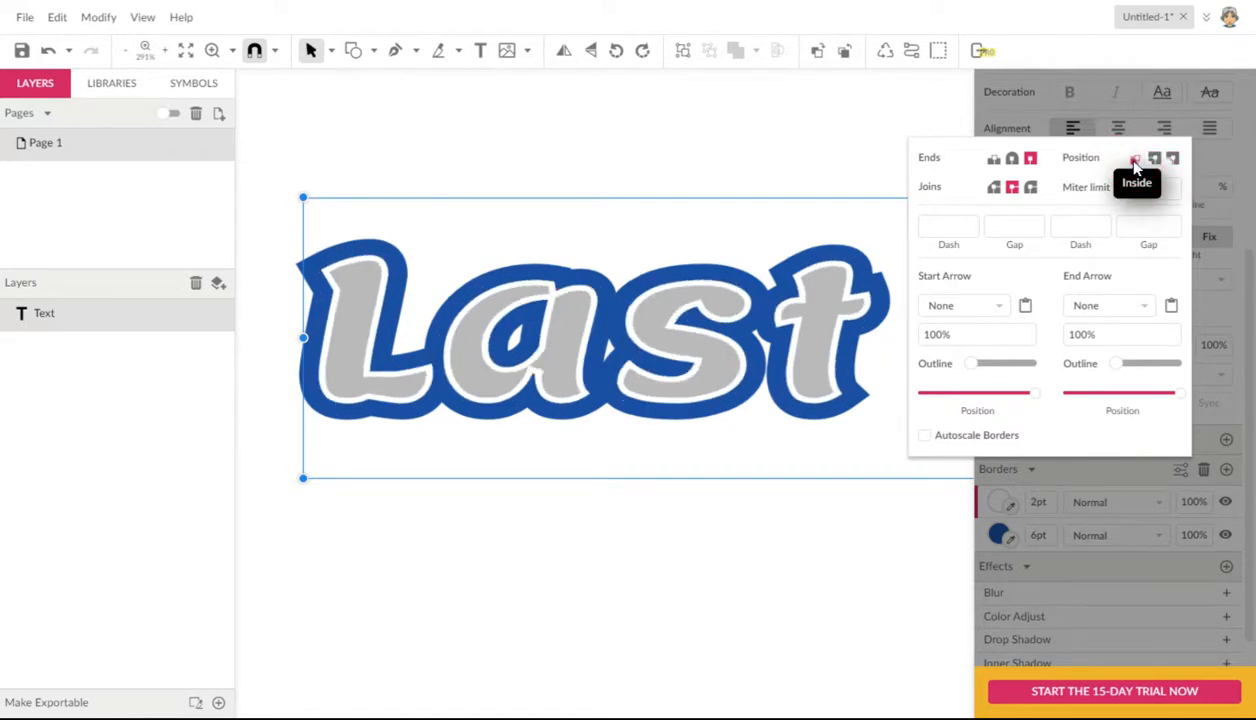
{"action": "left_click", "coordinate": [1172, 160]}
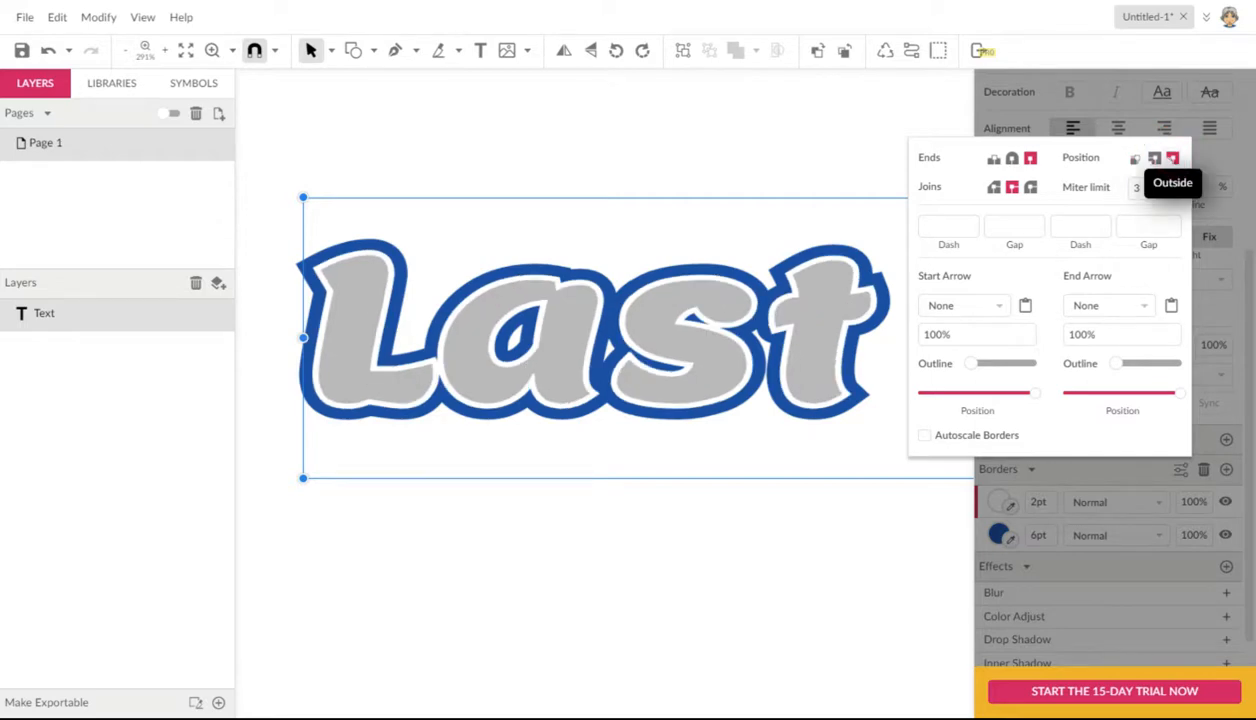
{"action": "left_click", "coordinate": [756, 156]}
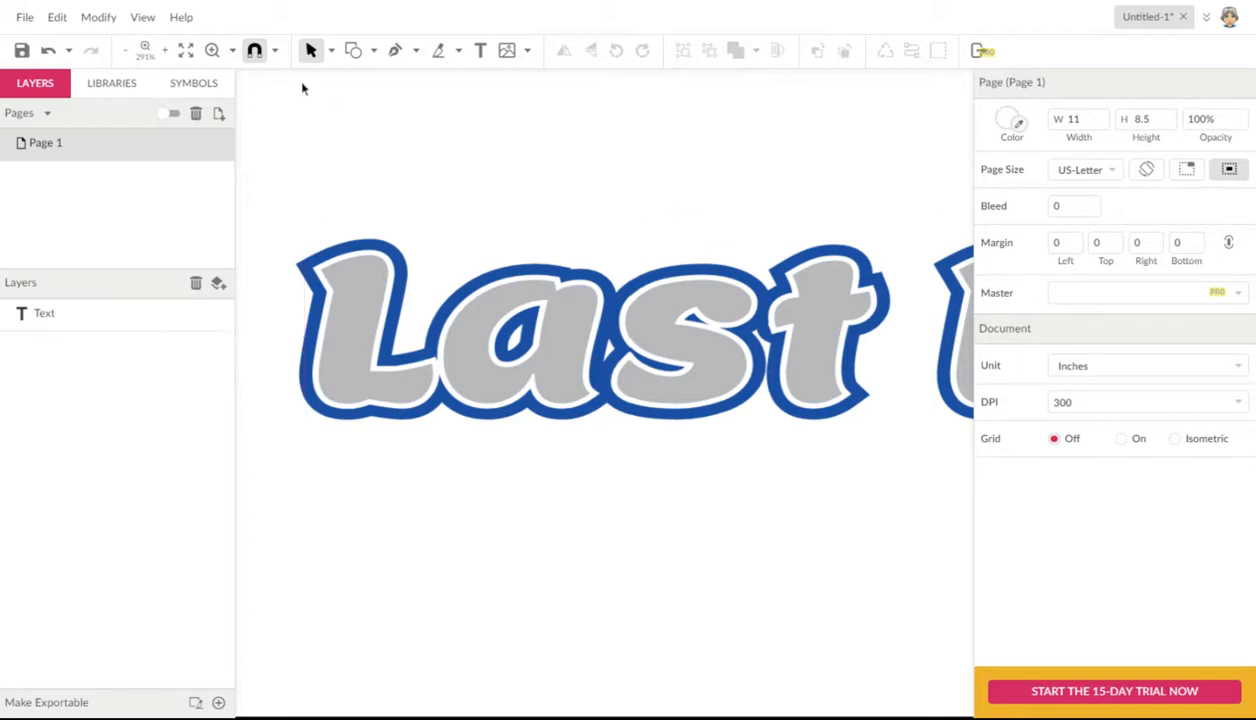
Step: Zoom out to see the whole page with the bordered text and pan it toward the middle of the canvas
{"action": "left_click", "coordinate": [232, 52]}
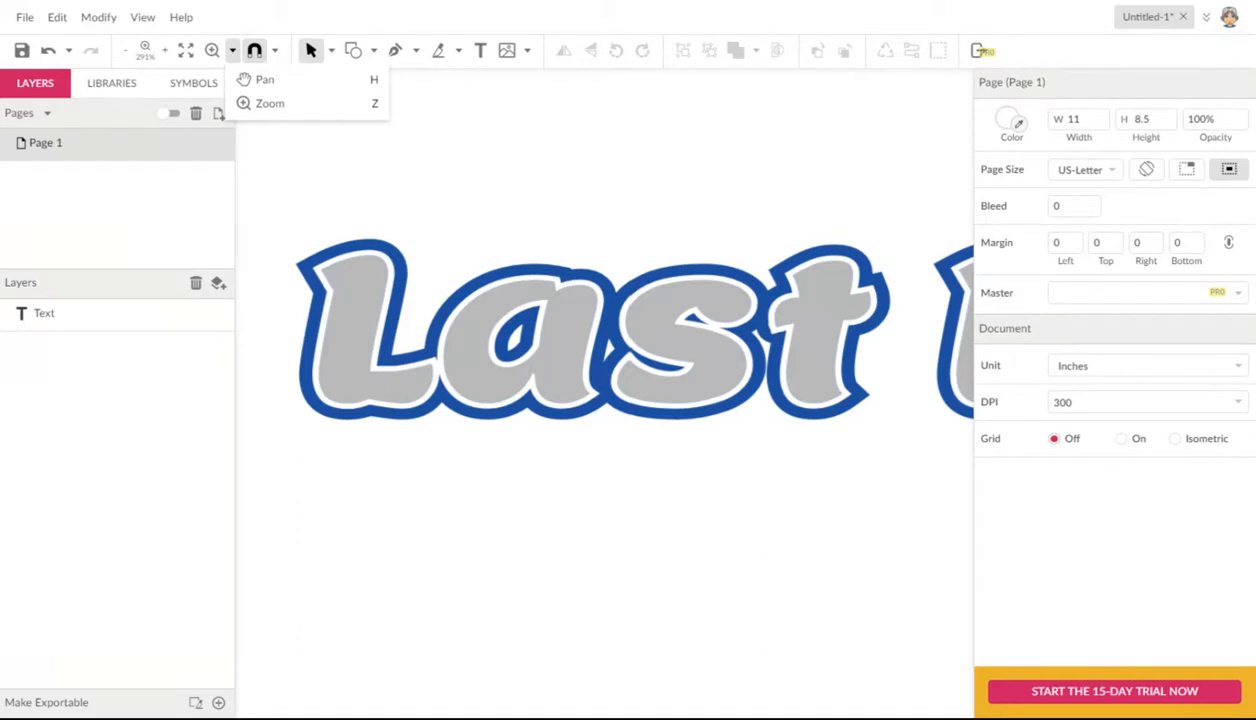
{"action": "key", "text": "ctrl+minus"}
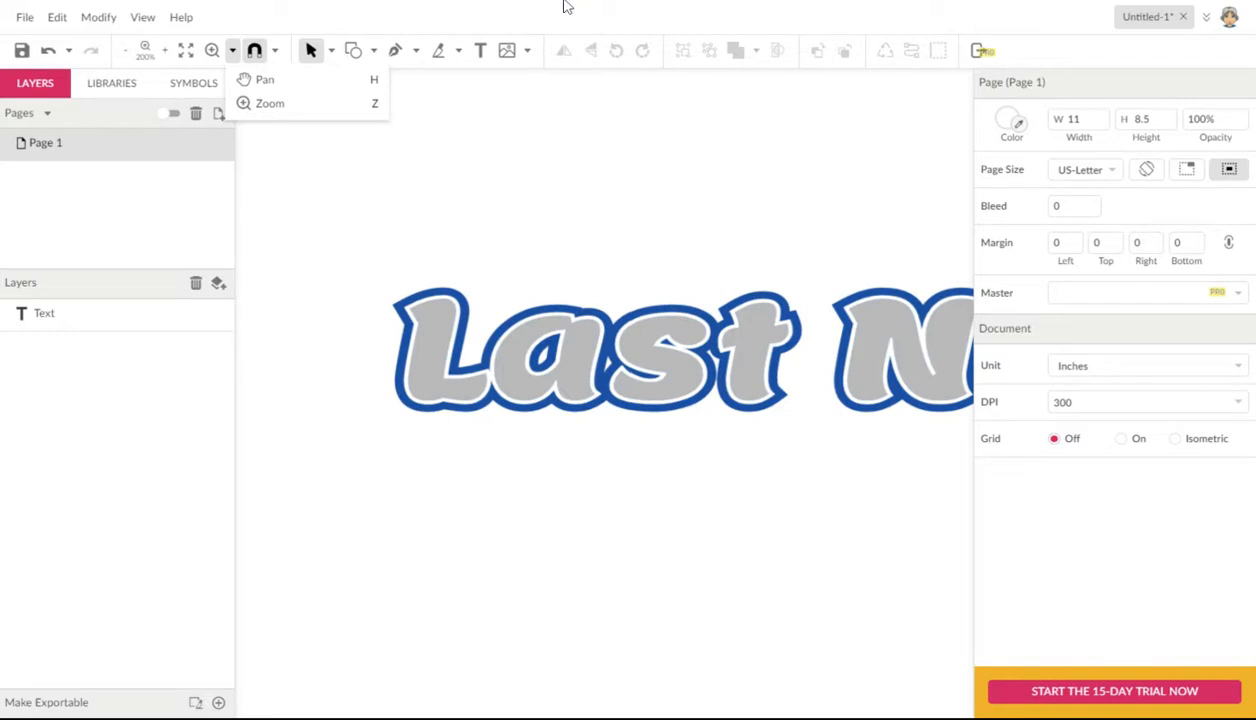
{"action": "key", "text": "ctrl+minus"}
{"action": "key", "text": "ctrl+minus"}
{"action": "key", "text": "ctrl+minus"}
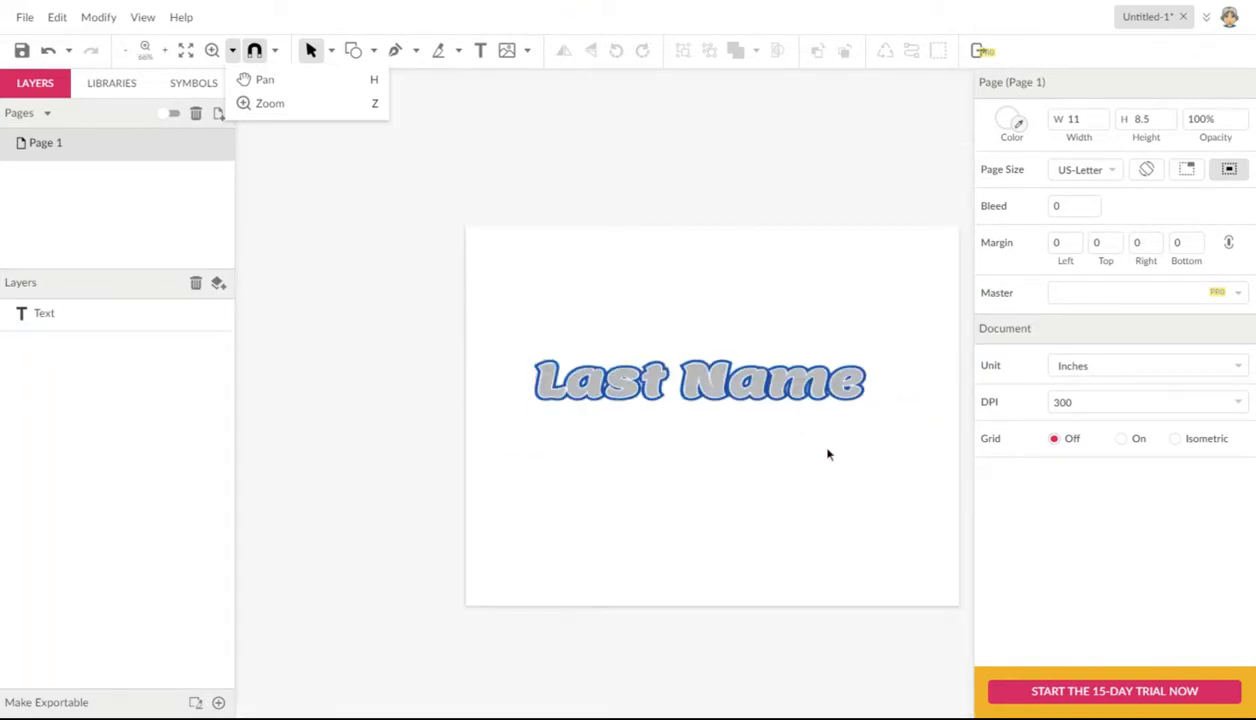
{"action": "left_click", "coordinate": [796, 365]}
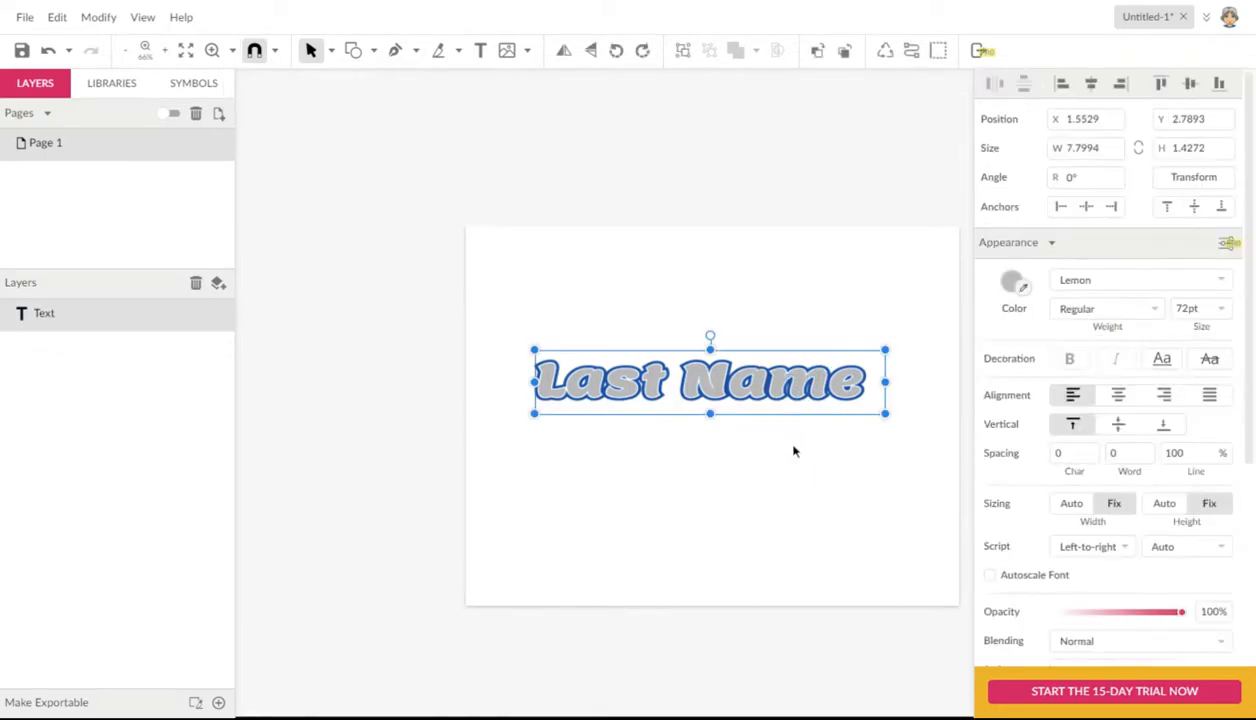
{"action": "key", "text": "space"}
{"action": "key", "text": "space"}
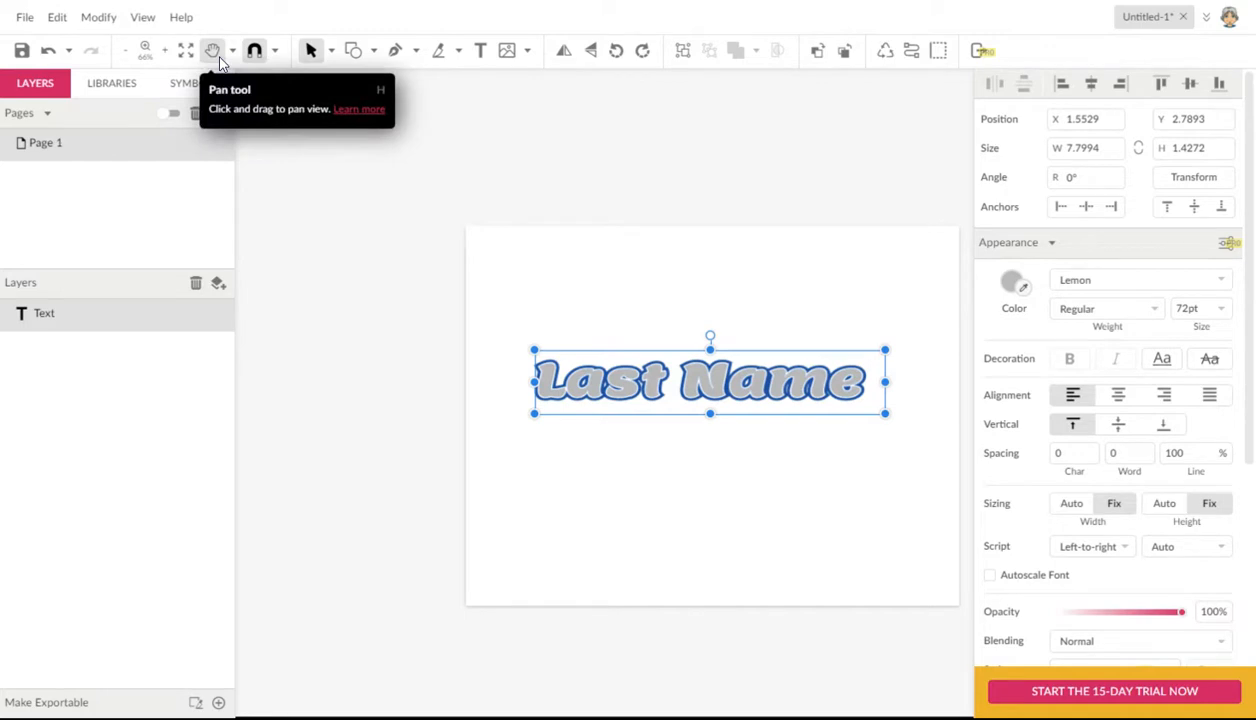
{"action": "key", "text": "h"}
{"action": "left_click_drag", "start_coordinate": [745, 488], "coordinate": [628, 401]}
{"action": "key", "text": "v"}
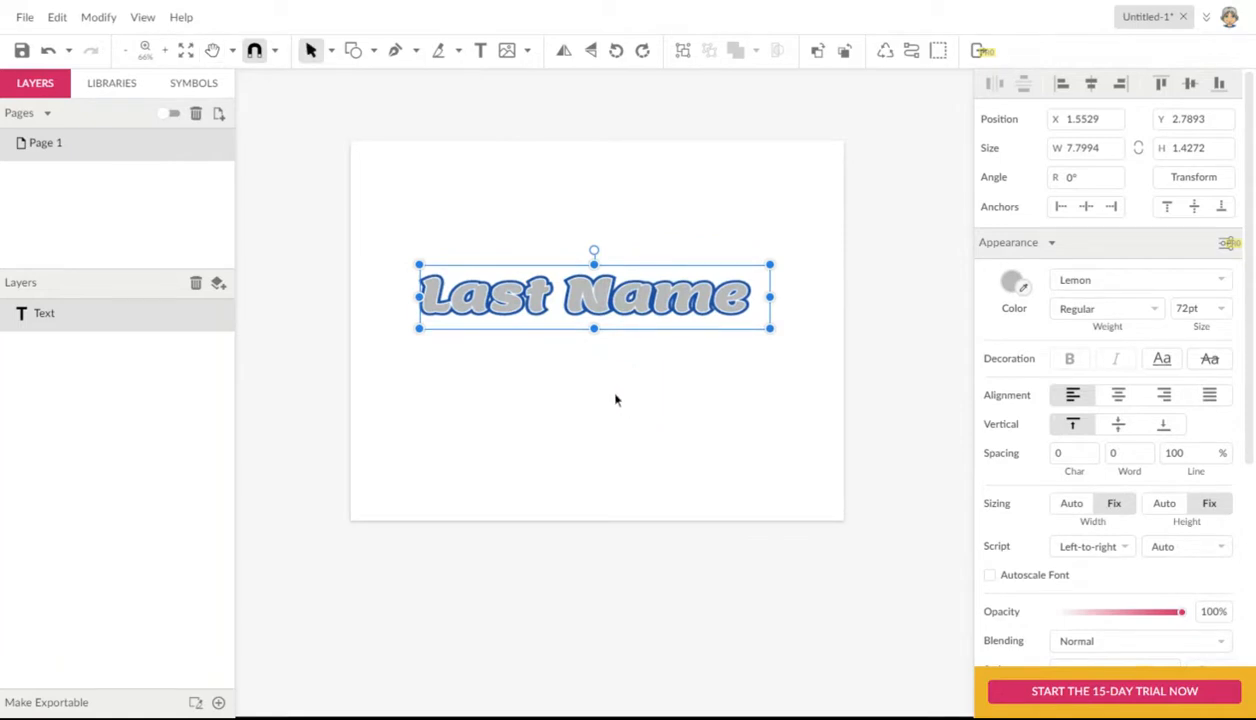
Step: Examine the bordered lettering up close across its length, return to the full-page view and deselect the text
{"action": "key", "text": "z"}
{"action": "left_click_drag", "start_coordinate": [430, 234], "coordinate": [624, 381]}
{"action": "key", "text": "h"}
{"action": "left_click_drag", "start_coordinate": [872, 572], "coordinate": [454, 569]}
{"action": "left_click_drag", "start_coordinate": [673, 580], "coordinate": [562, 565]}
{"action": "key", "text": "z"}
{"action": "key", "text": "ctrl+minus"}
{"action": "key", "text": "ctrl+minus"}
{"action": "key", "text": "ctrl+minus"}
{"action": "key", "text": "ctrl+minus"}
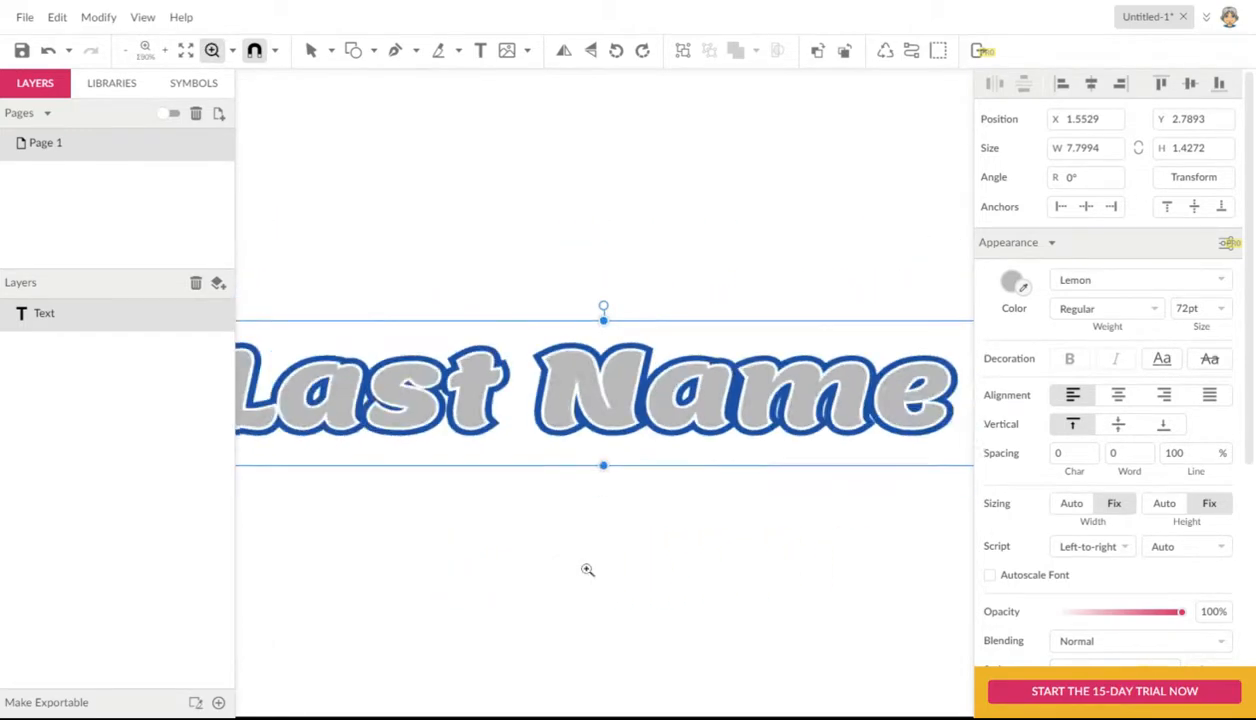
{"action": "key", "text": "v"}
{"action": "left_click", "coordinate": [562, 514]}
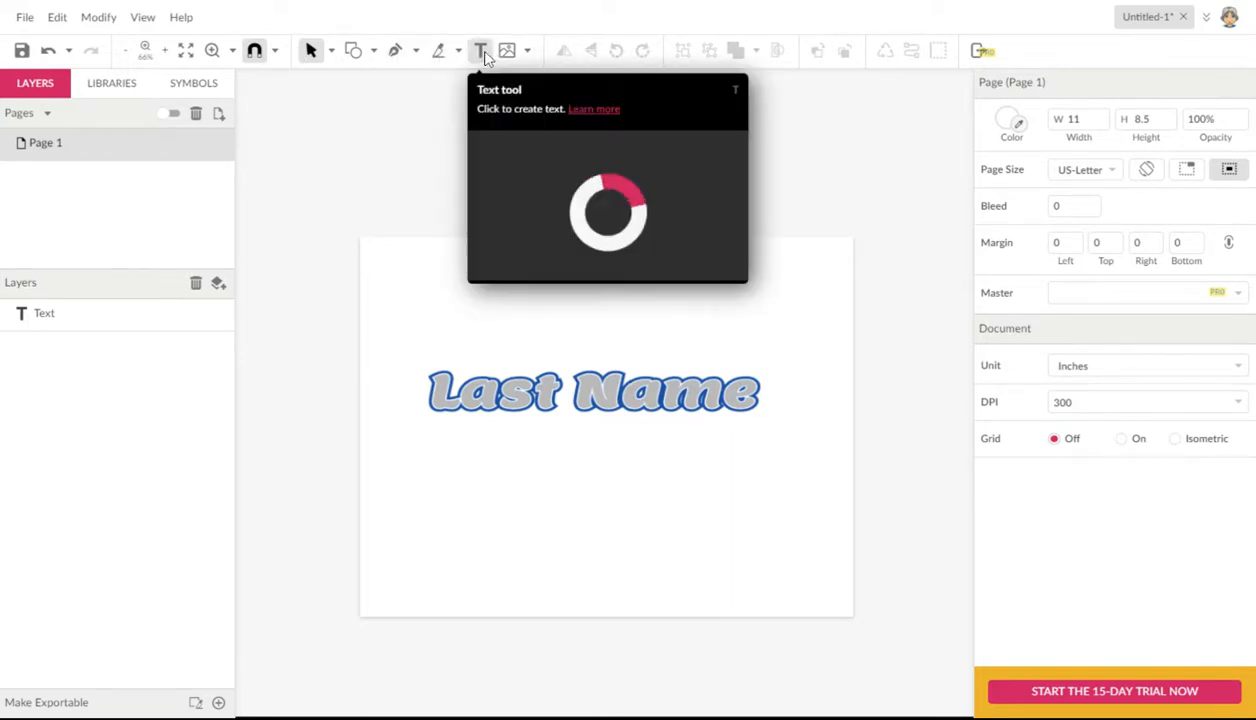
{"action": "left_click", "coordinate": [373, 52]}
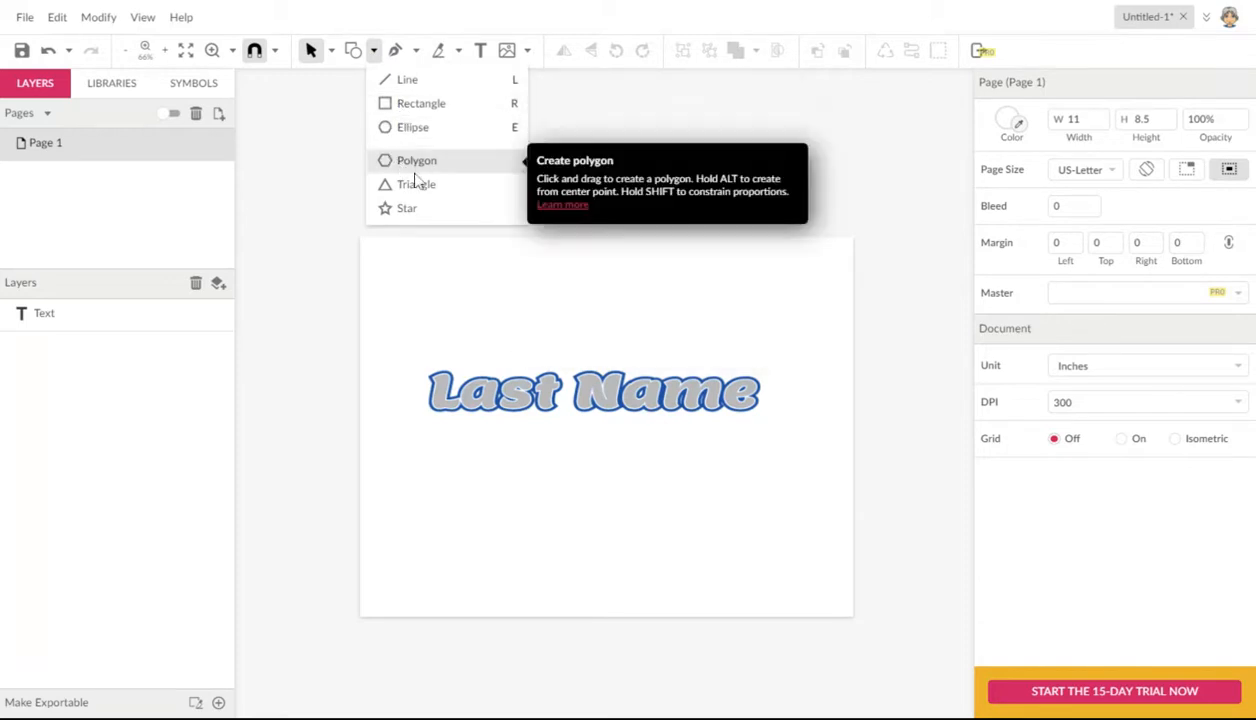
{"action": "left_click", "coordinate": [418, 127]}
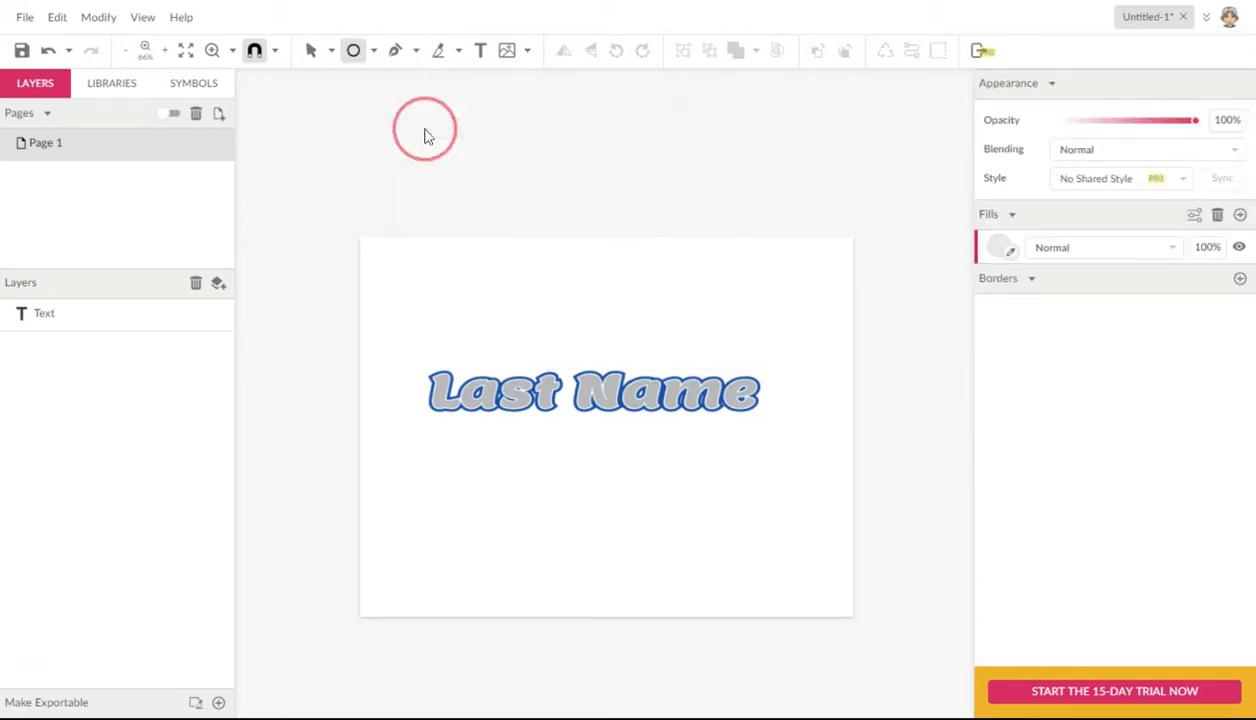
{"action": "left_click_drag", "start_coordinate": [510, 428], "coordinate": [677, 468]}
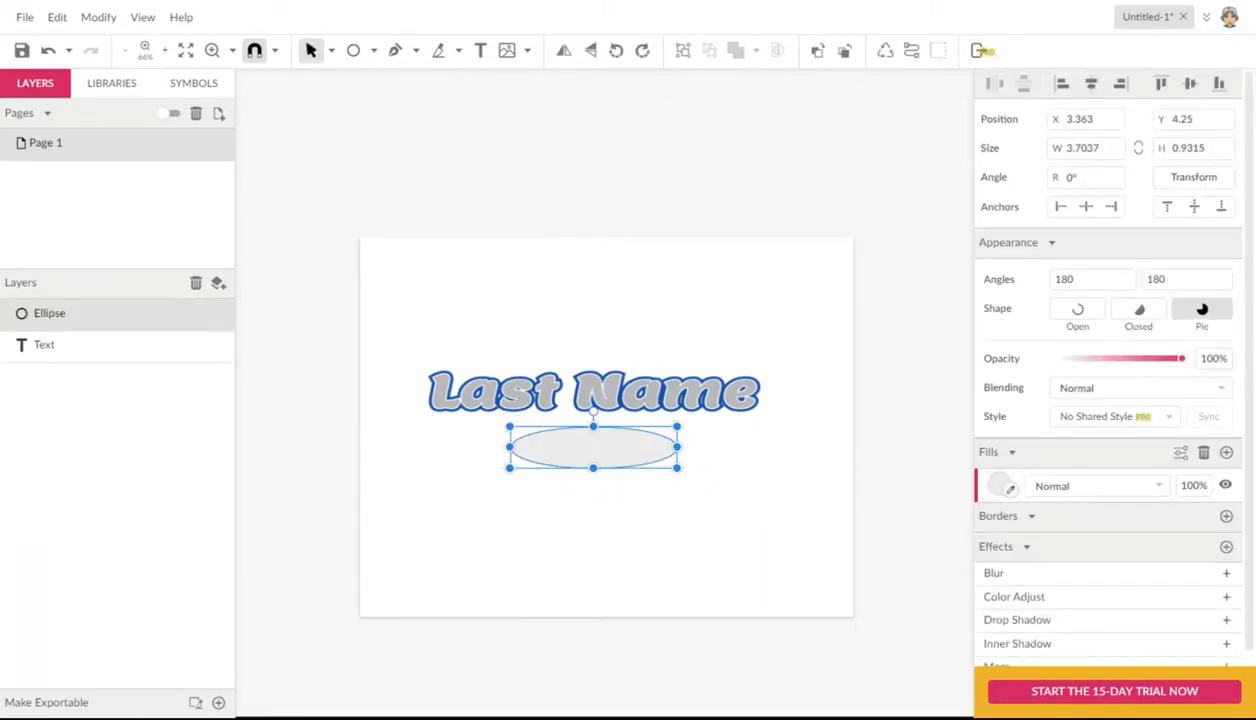
{"action": "key", "text": "Delete"}
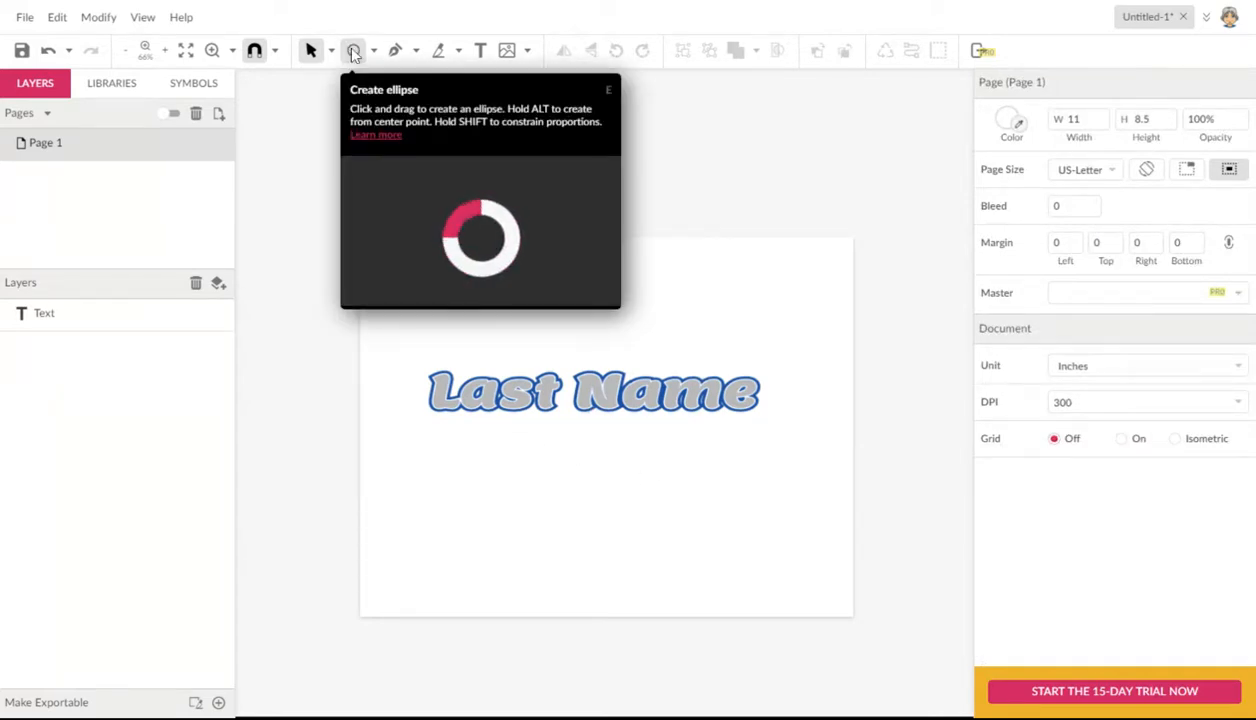
Step: Draw a perfect circle about 2.19 in across below the "Last Name" text
{"action": "left_click", "coordinate": [353, 51]}
{"action": "mouse_move", "coordinate": [527, 441]}
{"action": "left_mouse_down"}
{"action": "mouse_move", "coordinate": [631, 522]}
{"action": "mouse_move", "coordinate": [645, 506]}
{"action": "left_mouse_up"}
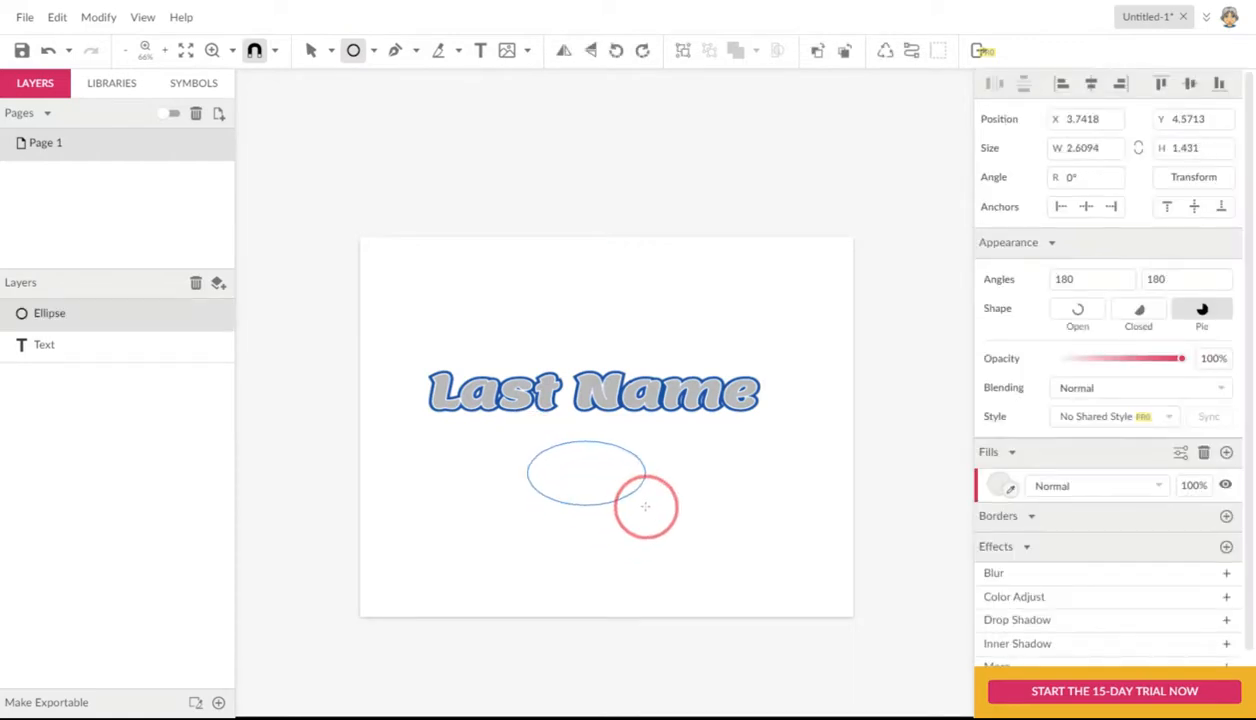
{"action": "mouse_move", "coordinate": [645, 505]}
{"action": "left_mouse_down"}
{"action": "mouse_move", "coordinate": [645, 559]}
{"action": "mouse_move", "coordinate": [551, 465]}
{"action": "mouse_move", "coordinate": [650, 526]}
{"action": "mouse_move", "coordinate": [589, 457]}
{"action": "mouse_move", "coordinate": [636, 505]}
{"action": "mouse_move", "coordinate": [627, 499]}
{"action": "left_mouse_up"}
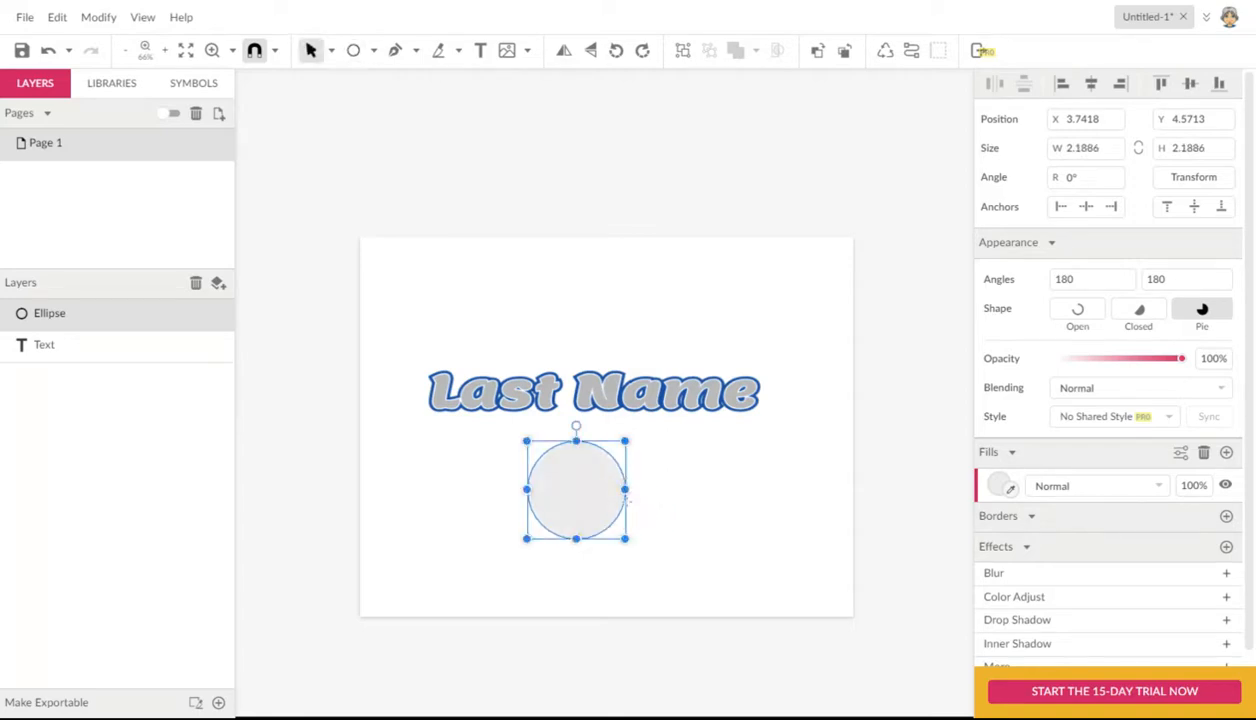
Step: Draw a wide ellipse about 8.44 by 2.38 in over the text and move it to about X 1.87, Y 2.79 in
{"action": "left_click", "coordinate": [353, 50]}
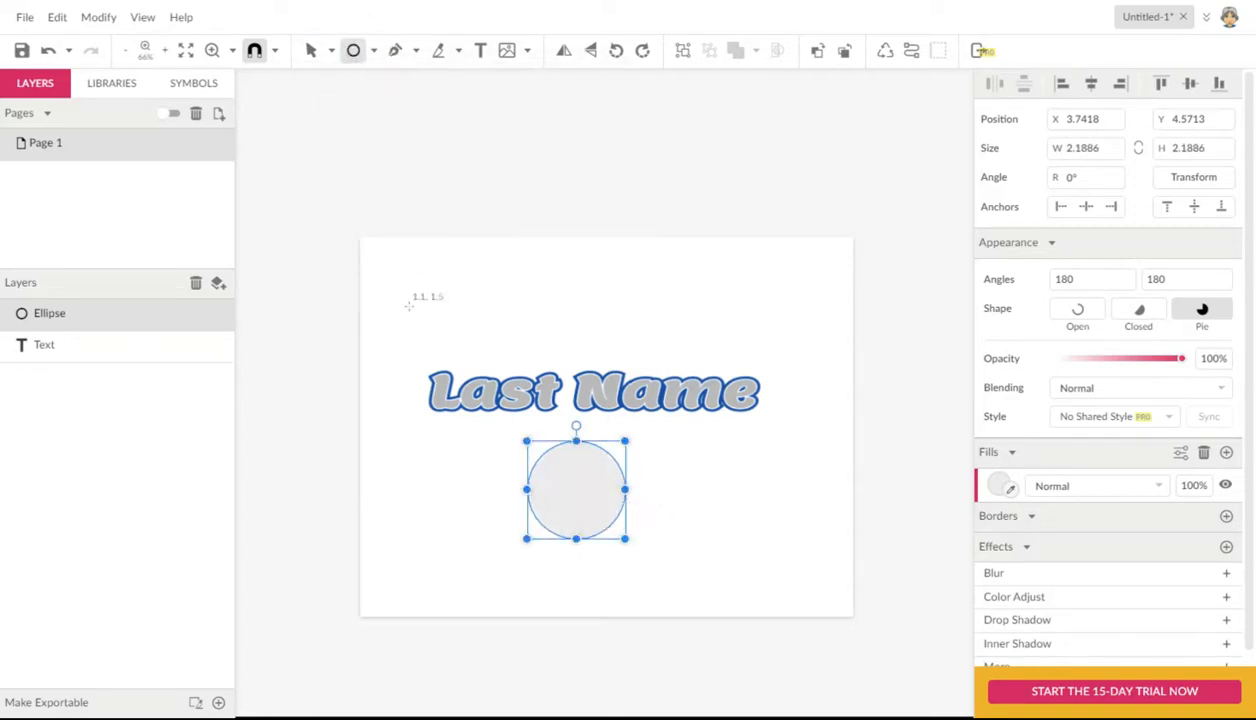
{"action": "left_click_drag", "start_coordinate": [406, 340], "coordinate": [784, 445]}
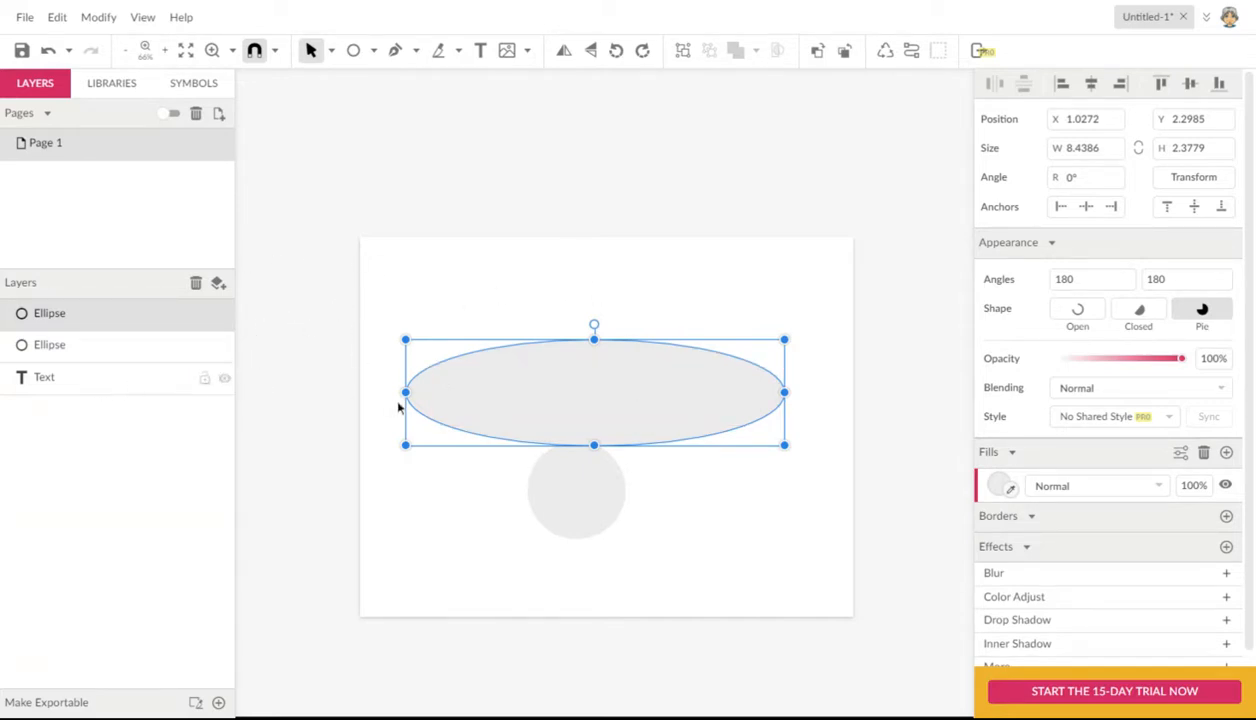
{"action": "left_click", "coordinate": [470, 390]}
{"action": "left_click_drag", "start_coordinate": [470, 390], "coordinate": [509, 407]}
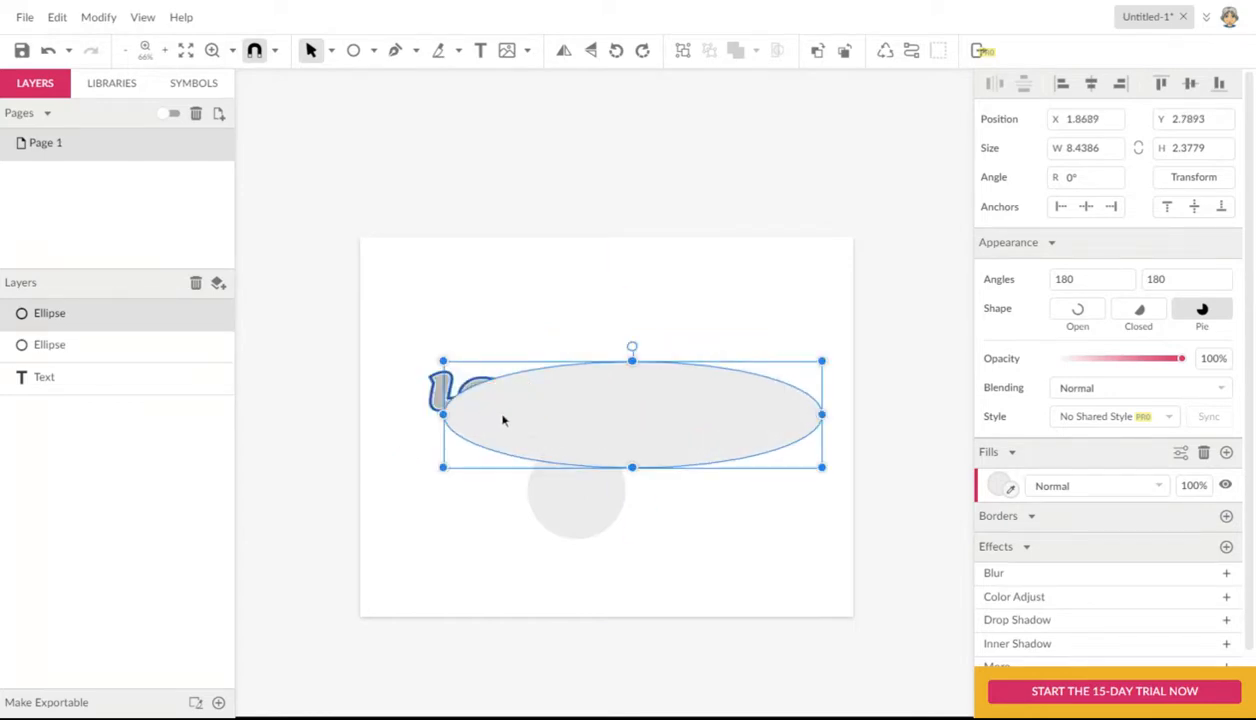
{"action": "right_click", "coordinate": [503, 420]}
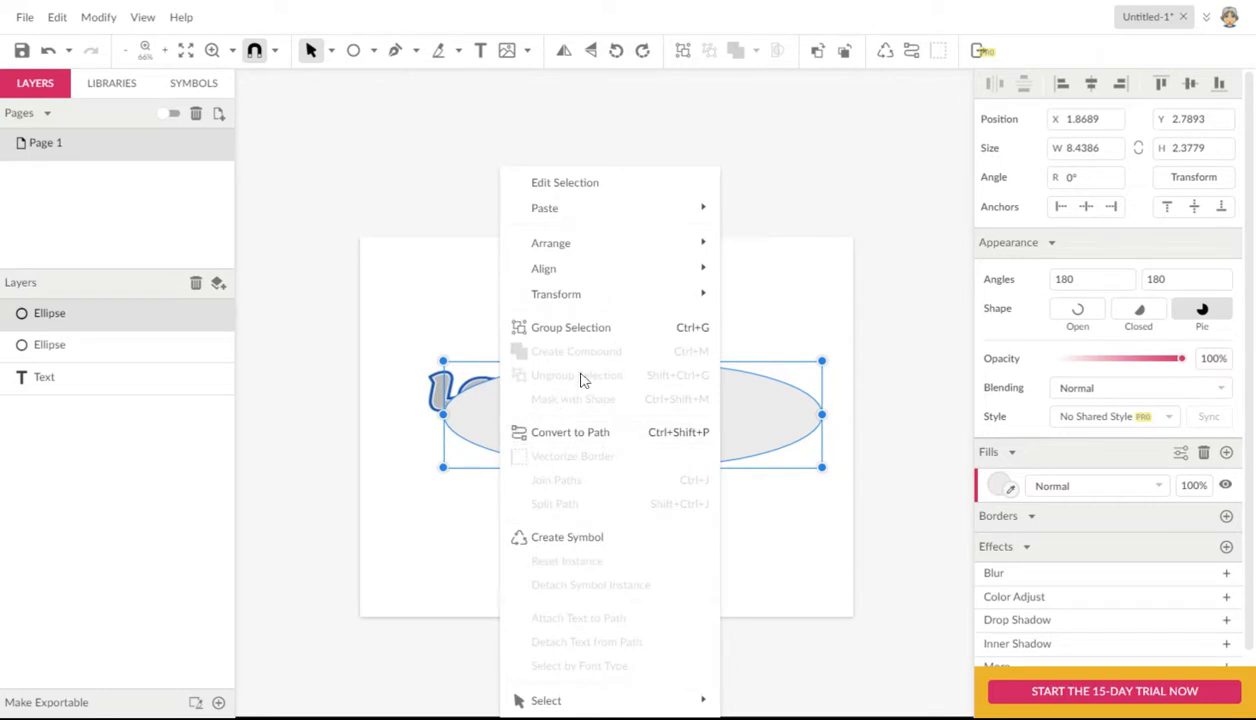
{"action": "mouse_move", "coordinate": [588, 281]}
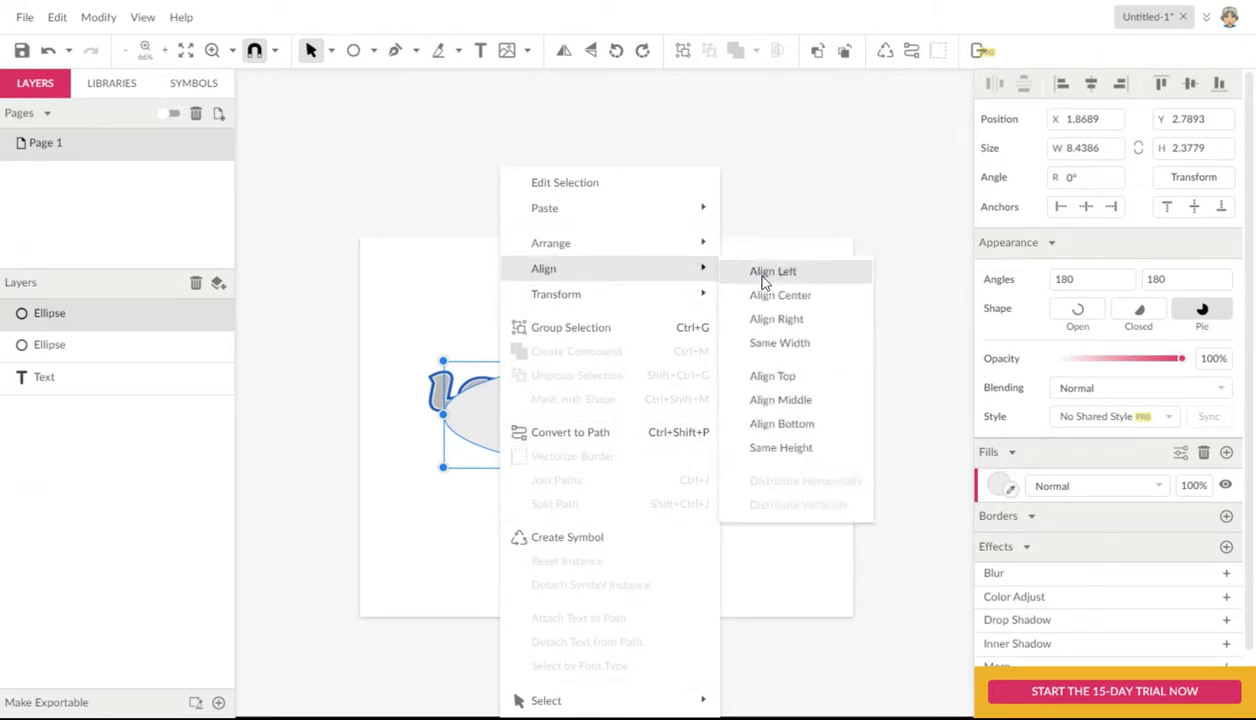
{"action": "mouse_move", "coordinate": [634, 300]}
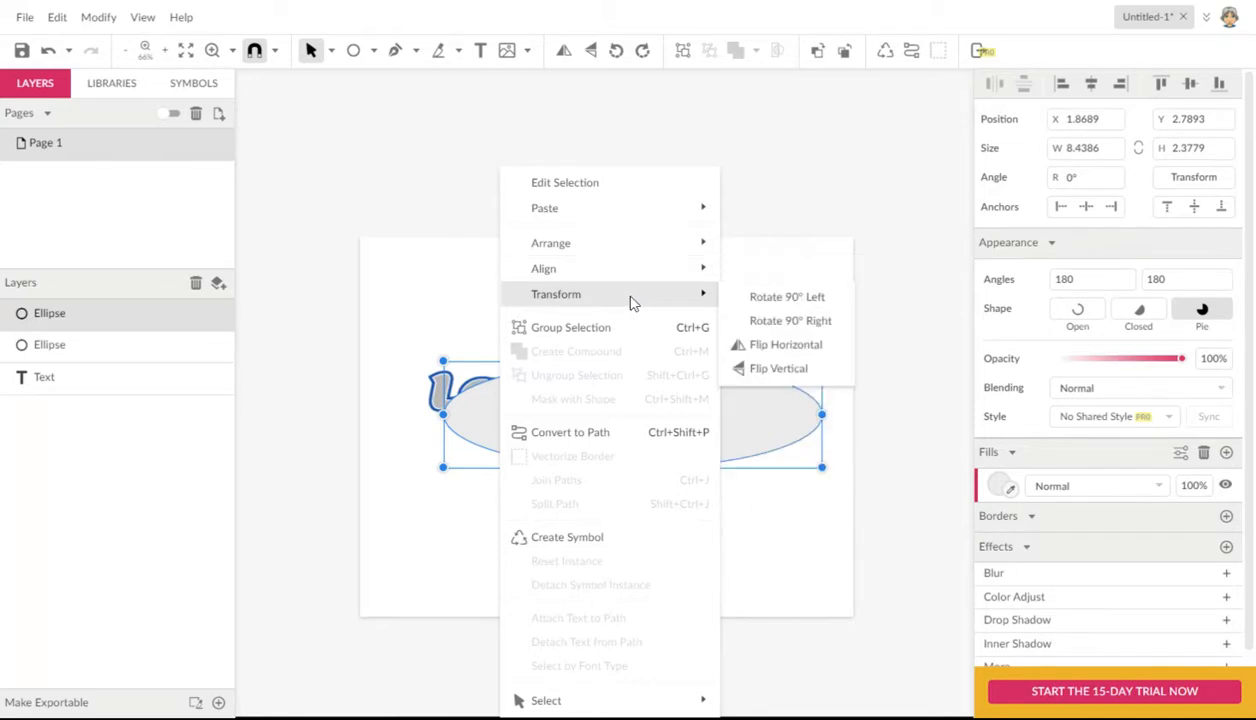
{"action": "mouse_move", "coordinate": [627, 256]}
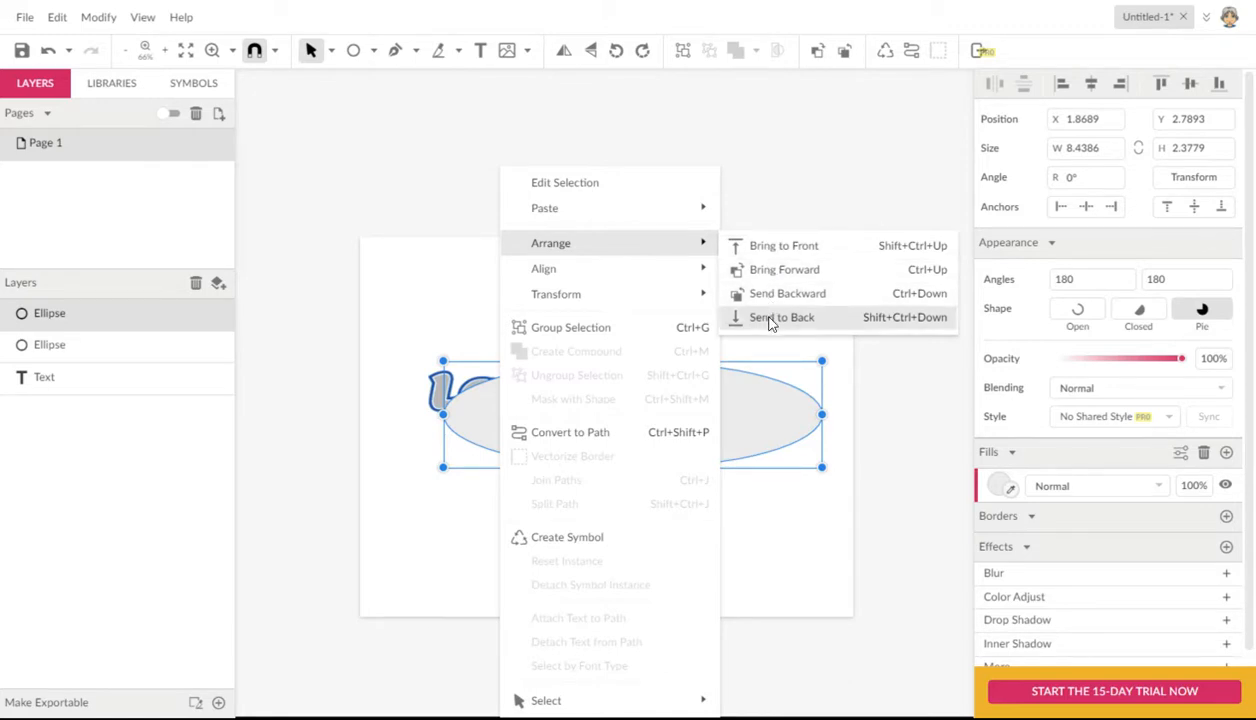
{"action": "left_click", "coordinate": [437, 331]}
Step: Move the wide ellipse behind the "Last Name" text in the stacking order
{"action": "left_click", "coordinate": [527, 415]}
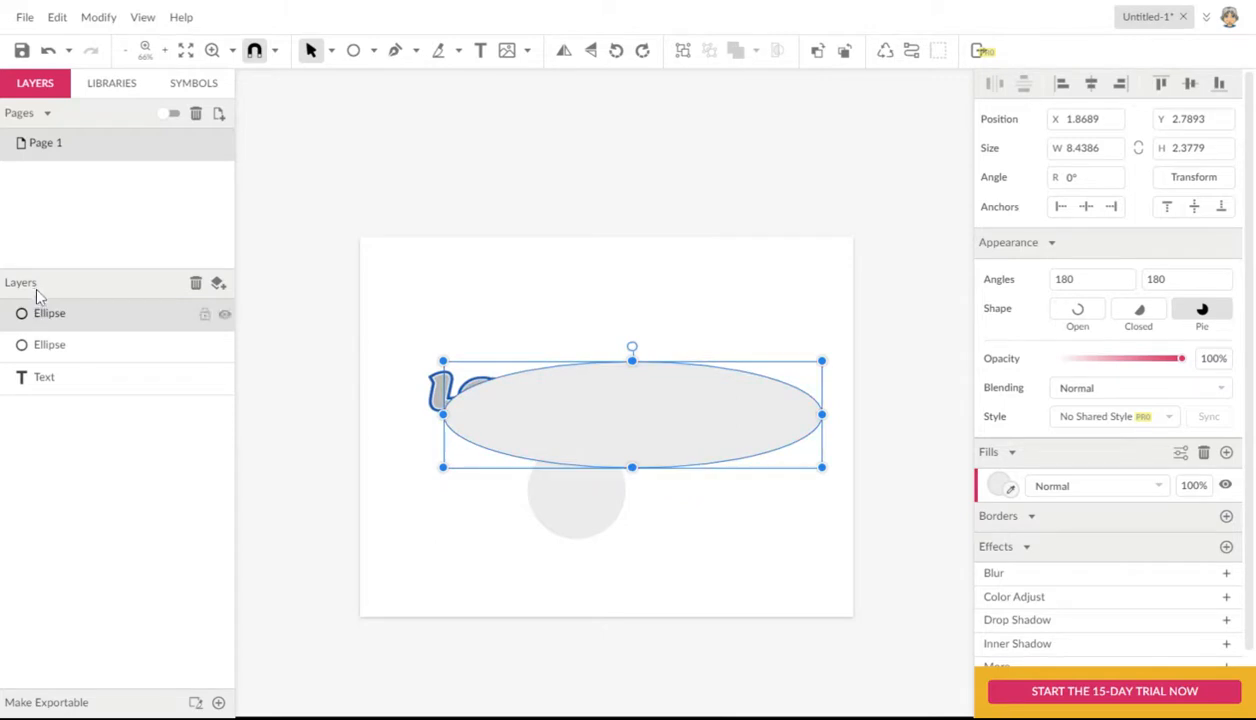
{"action": "left_click_drag", "start_coordinate": [70, 318], "coordinate": [67, 398]}
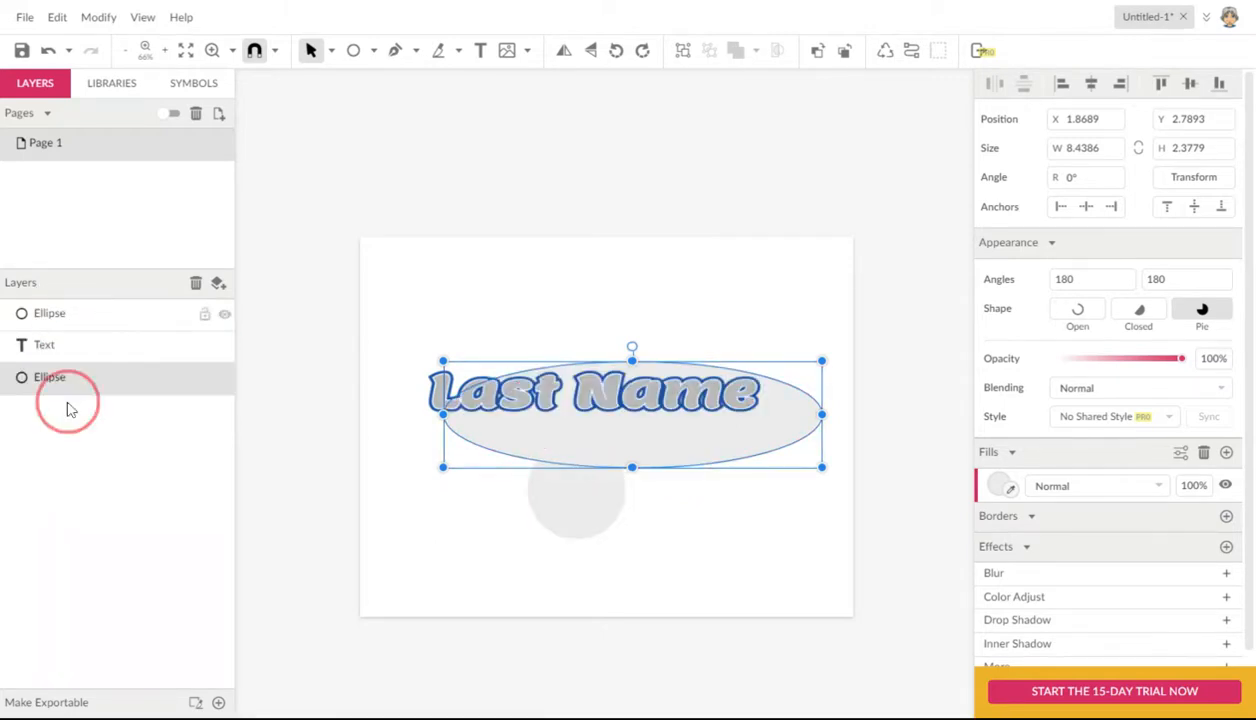
Step: Move the circle over the "Last Name" text and enlarge it to about 3.81 in across
{"action": "left_click", "coordinate": [62, 314]}
{"action": "left_click_drag", "start_coordinate": [572, 512], "coordinate": [612, 448]}
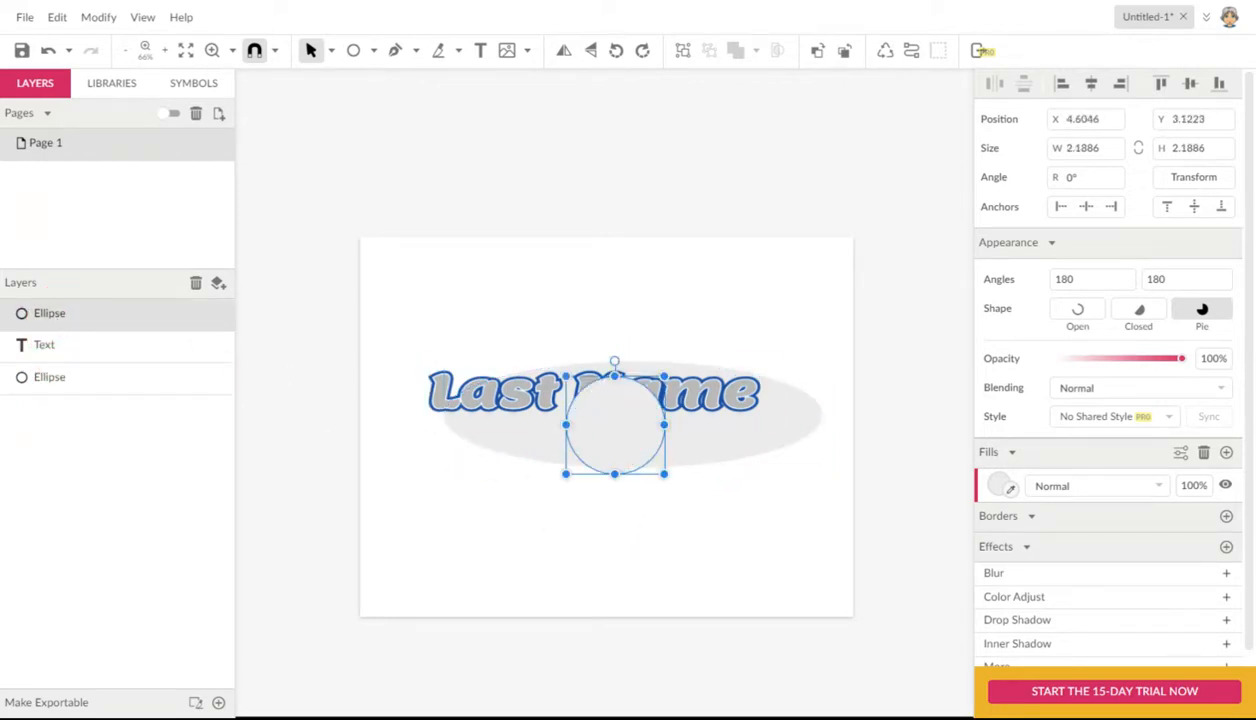
{"action": "left_click", "coordinate": [53, 345]}
{"action": "mouse_move", "coordinate": [604, 458]}
{"action": "left_mouse_down"}
{"action": "mouse_move", "coordinate": [626, 477]}
{"action": "mouse_move", "coordinate": [616, 474]}
{"action": "left_mouse_up"}
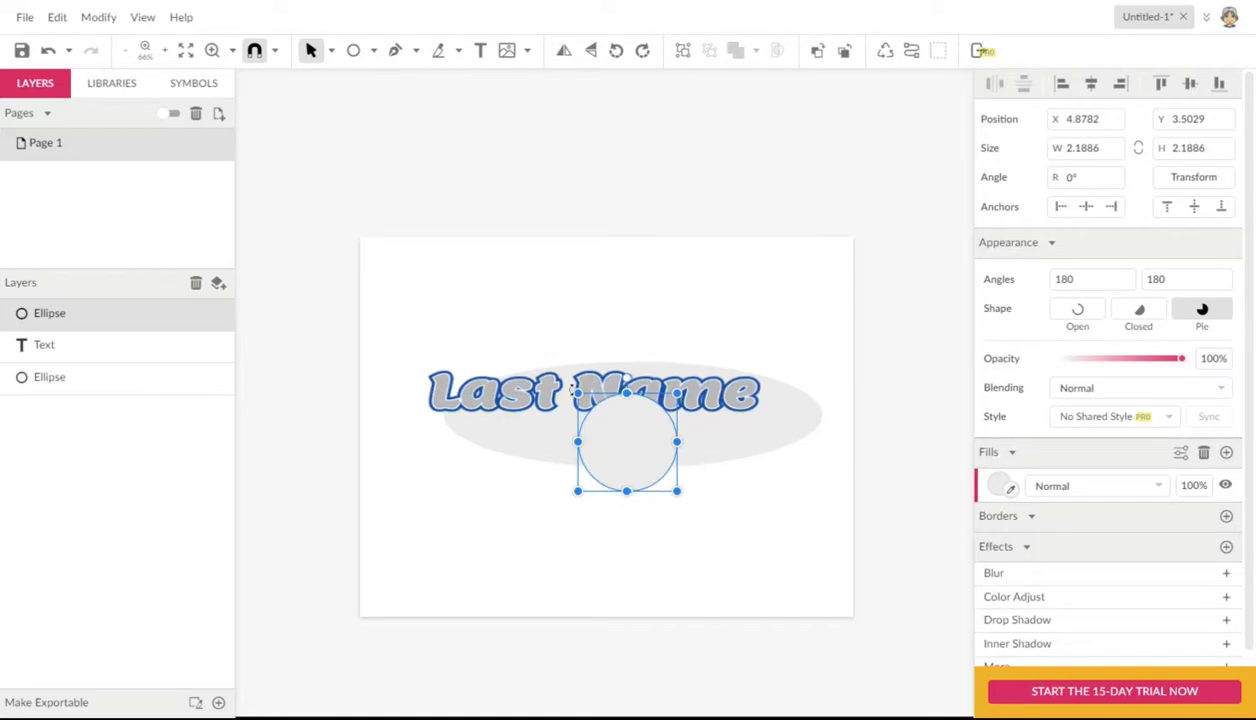
{"action": "left_click_drag", "start_coordinate": [577, 393], "coordinate": [620, 425]}
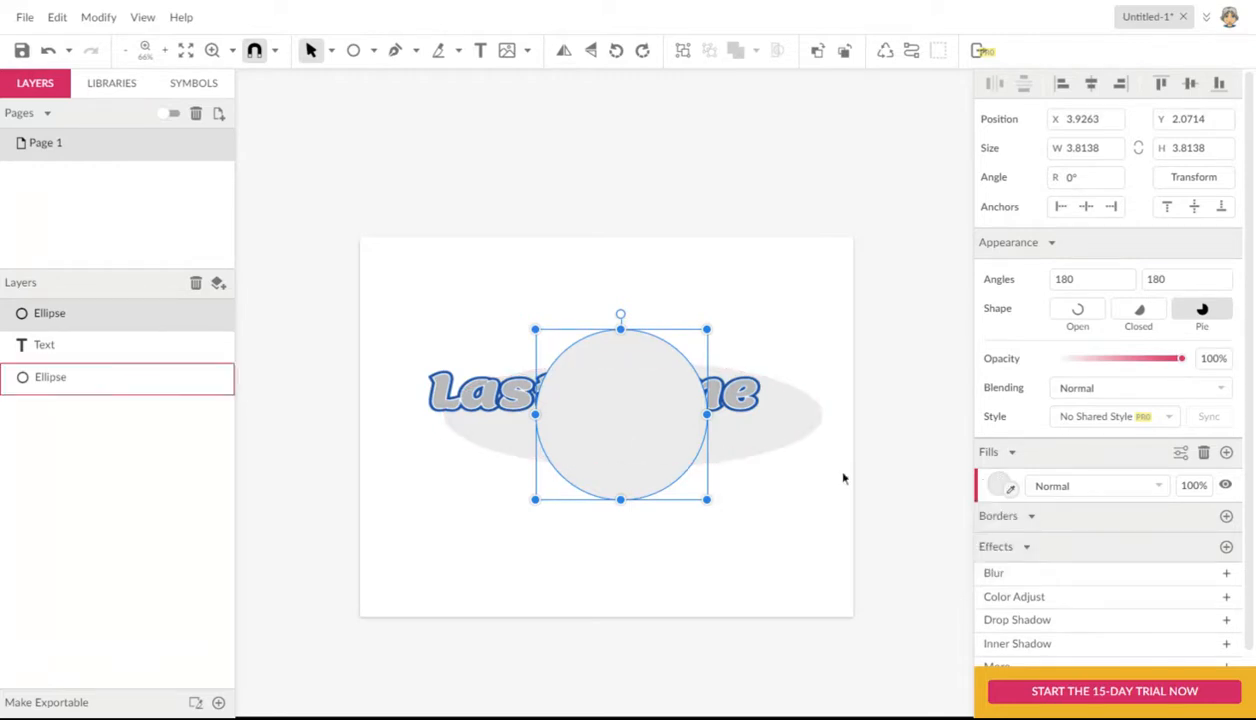
Step: Fill the circle with red #FF0000 and place it behind the text and the wide ellipse
{"action": "left_click", "coordinate": [1000, 488]}
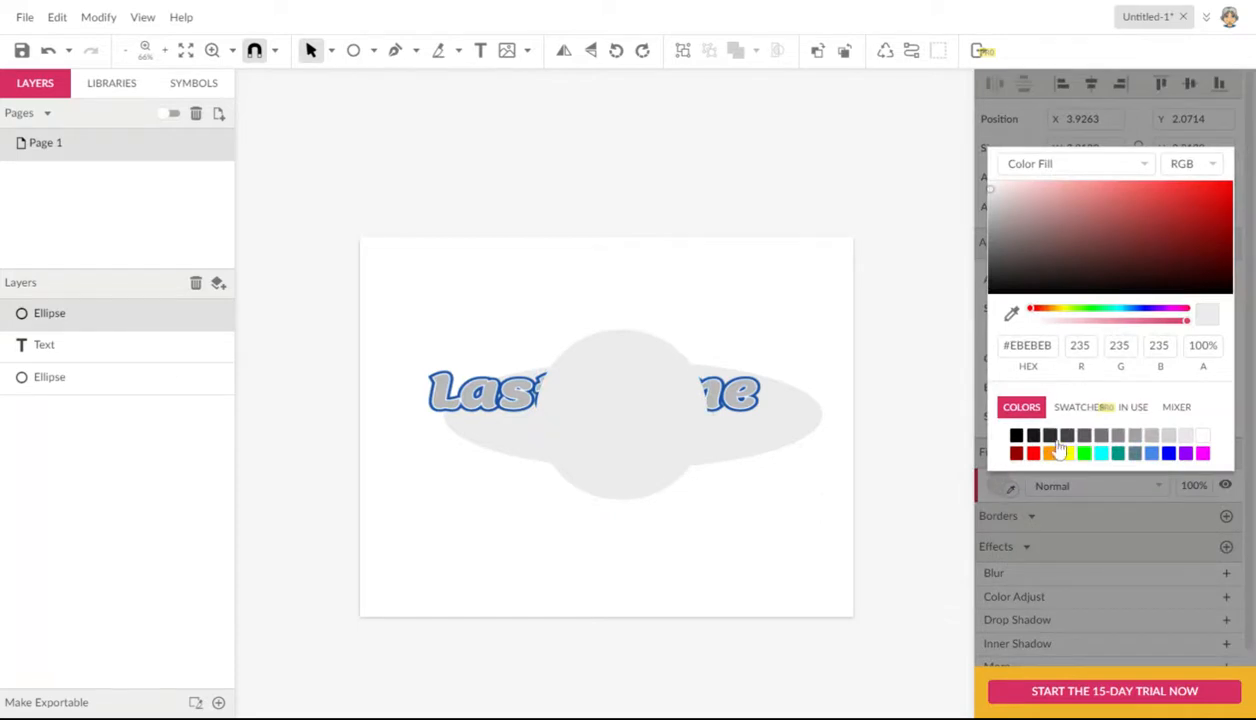
{"action": "left_click", "coordinate": [1016, 453]}
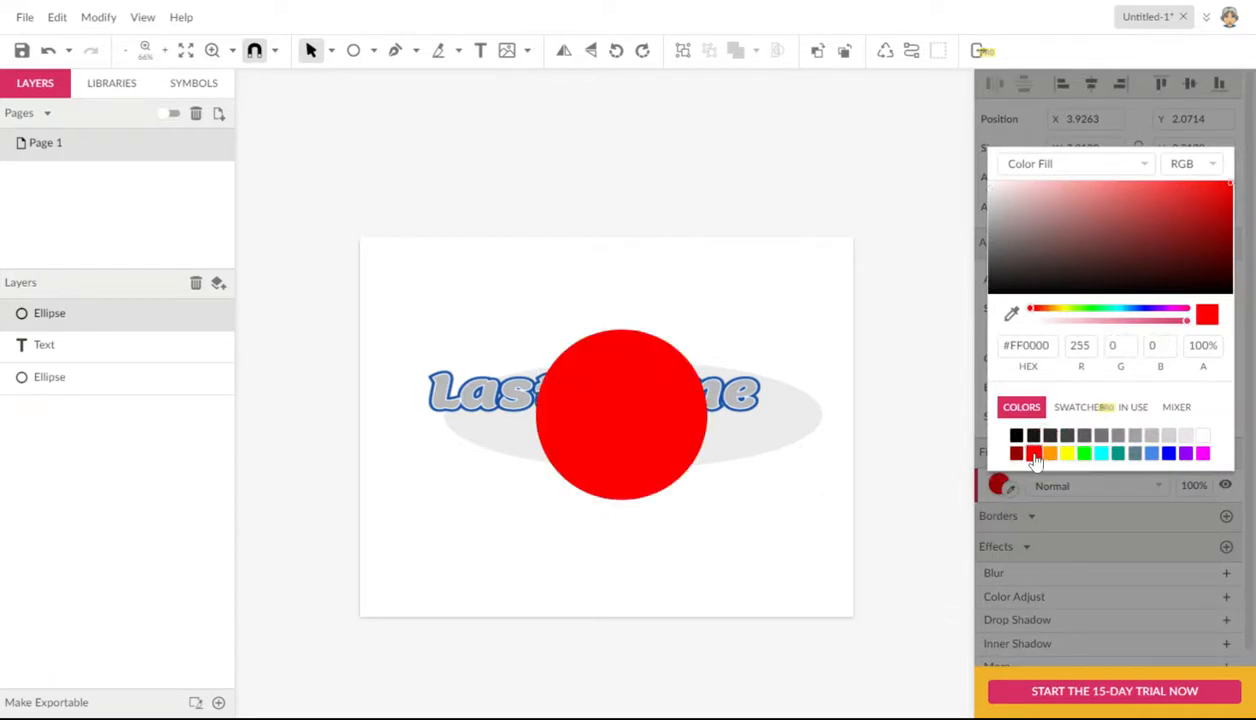
{"action": "left_click", "coordinate": [58, 318]}
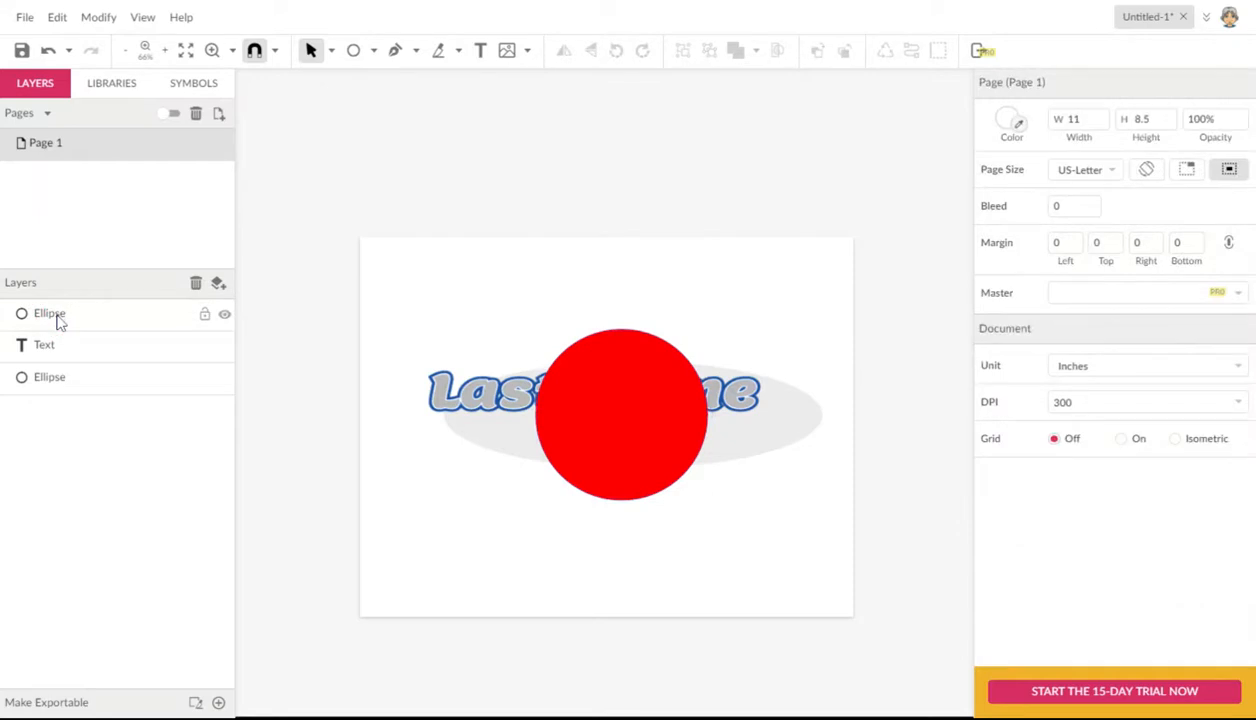
{"action": "left_click_drag", "start_coordinate": [52, 320], "coordinate": [52, 403]}
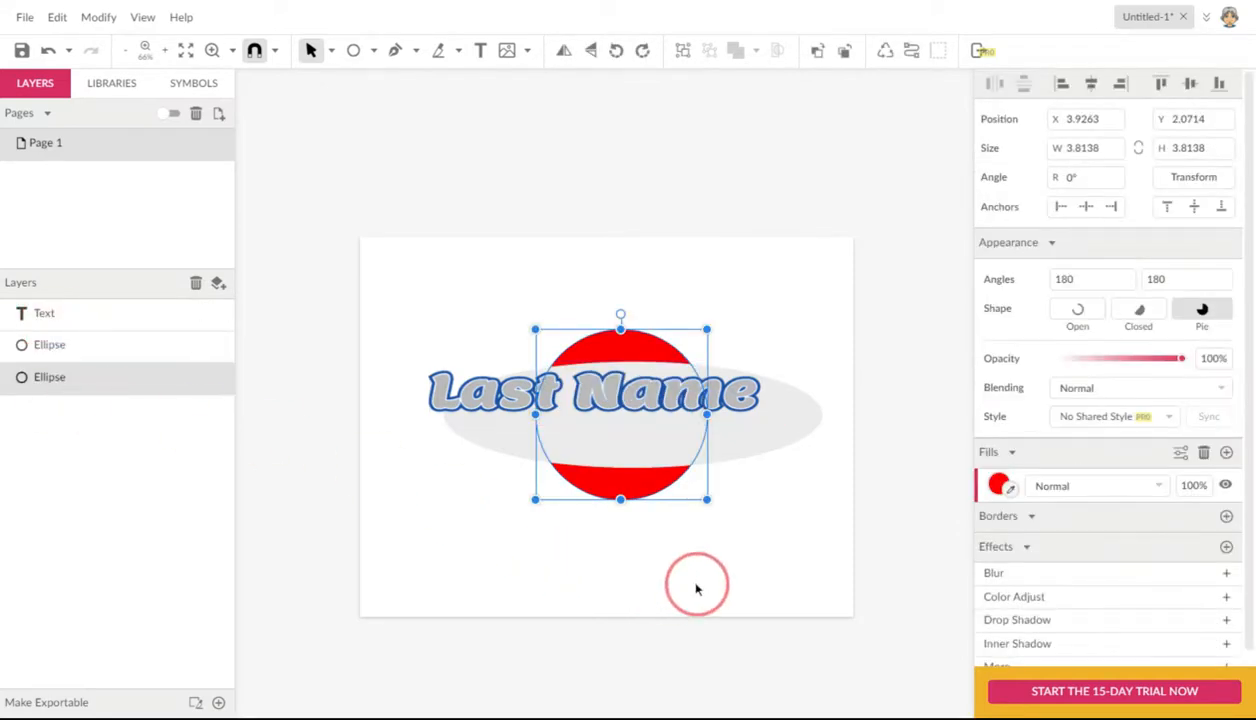
Step: Delete the red circle and center the text inside the wide ellipse, with the ellipse at about X 0.80, Y 2.31 in
{"action": "key", "text": "Delete"}
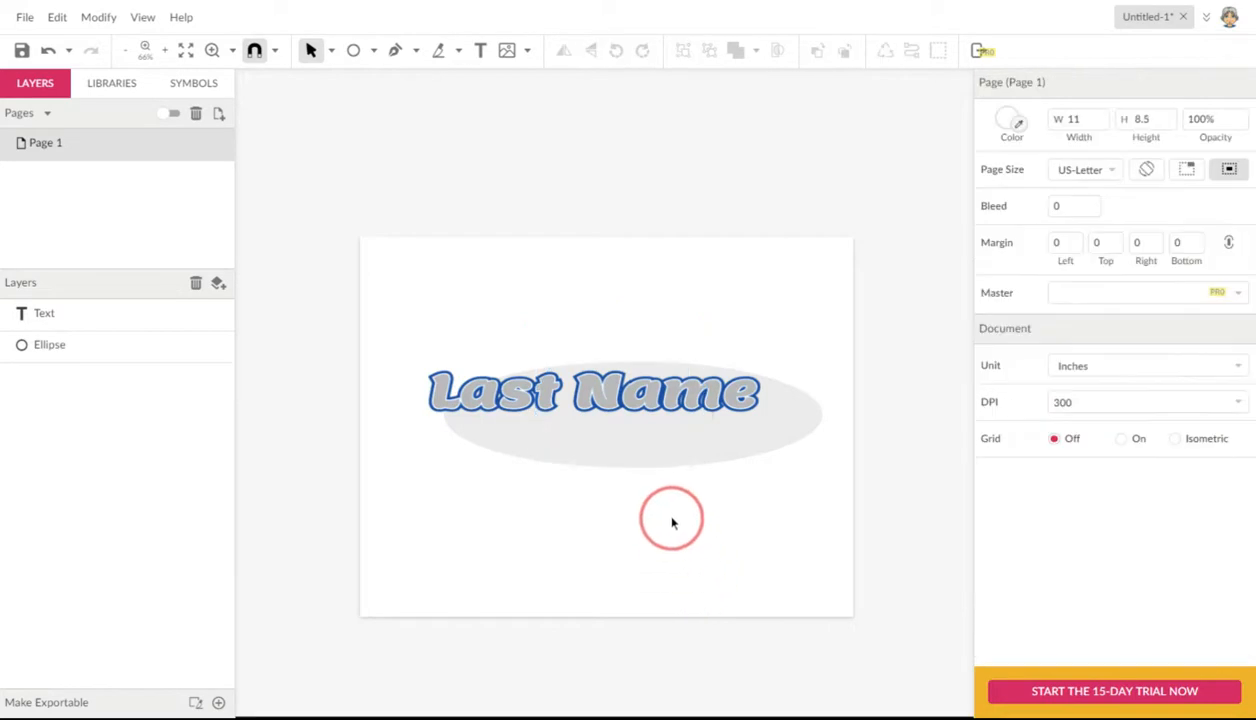
{"action": "left_click_drag", "start_coordinate": [673, 445], "coordinate": [615, 447]}
{"action": "left_click", "coordinate": [639, 426]}
Step: Examine the "Last Name" text up close and check which fill types its color setting offers
{"action": "key", "text": "z"}
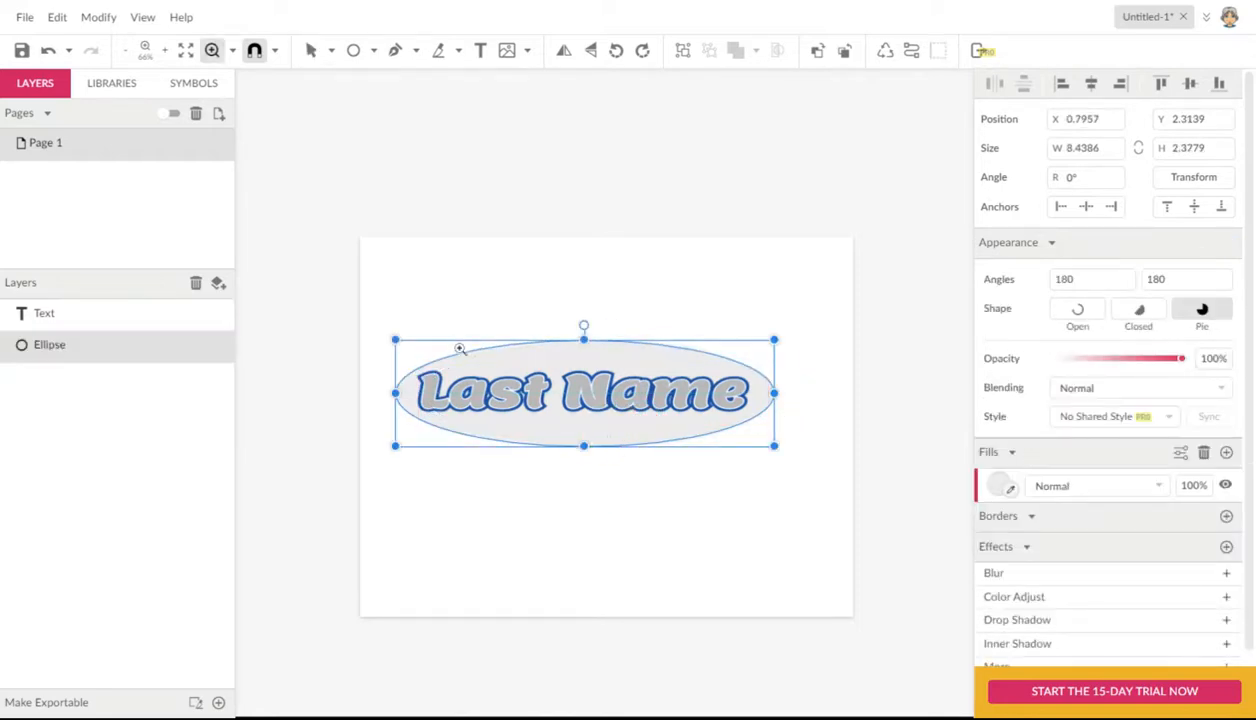
{"action": "left_click_drag", "start_coordinate": [457, 362], "coordinate": [583, 460]}
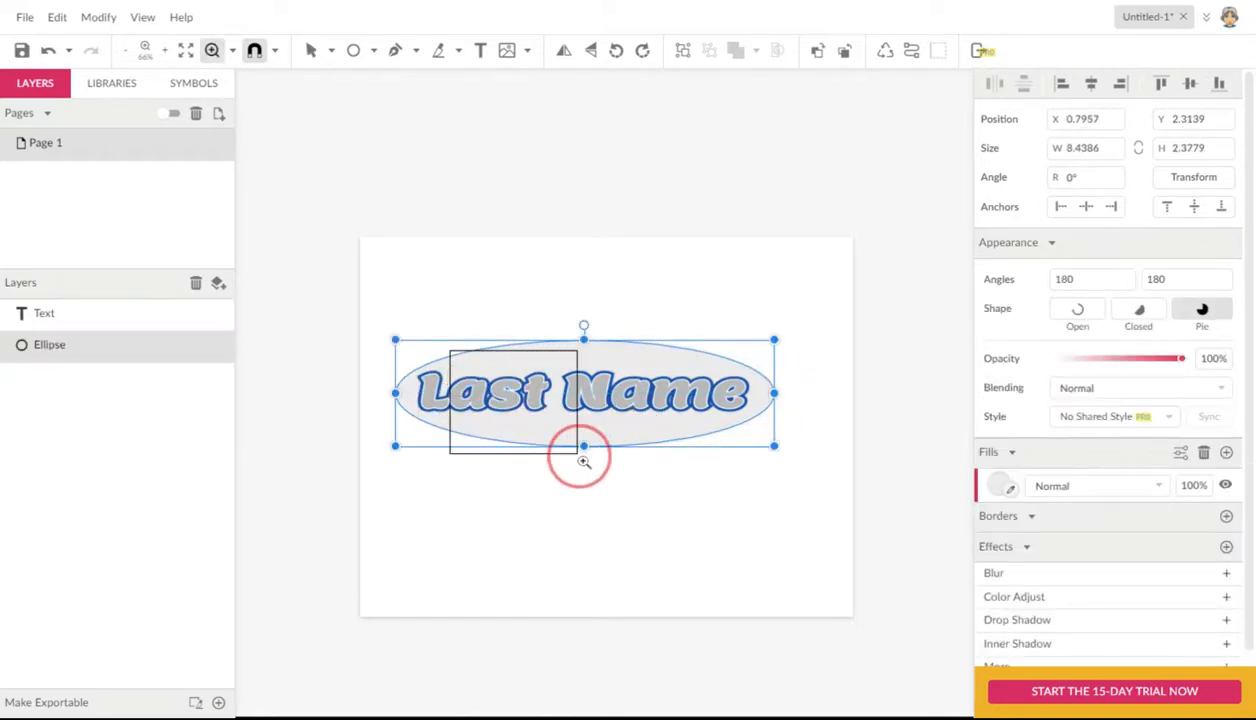
{"action": "left_click", "coordinate": [601, 403]}
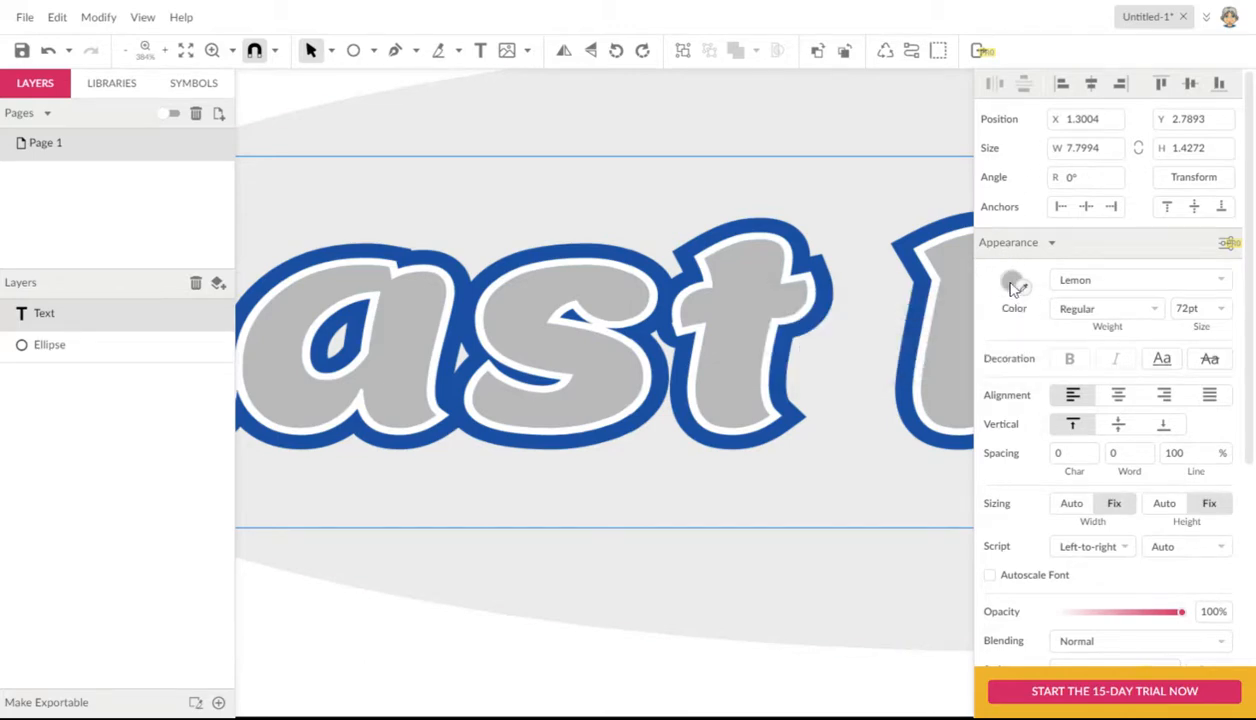
{"action": "left_click", "coordinate": [1013, 287]}
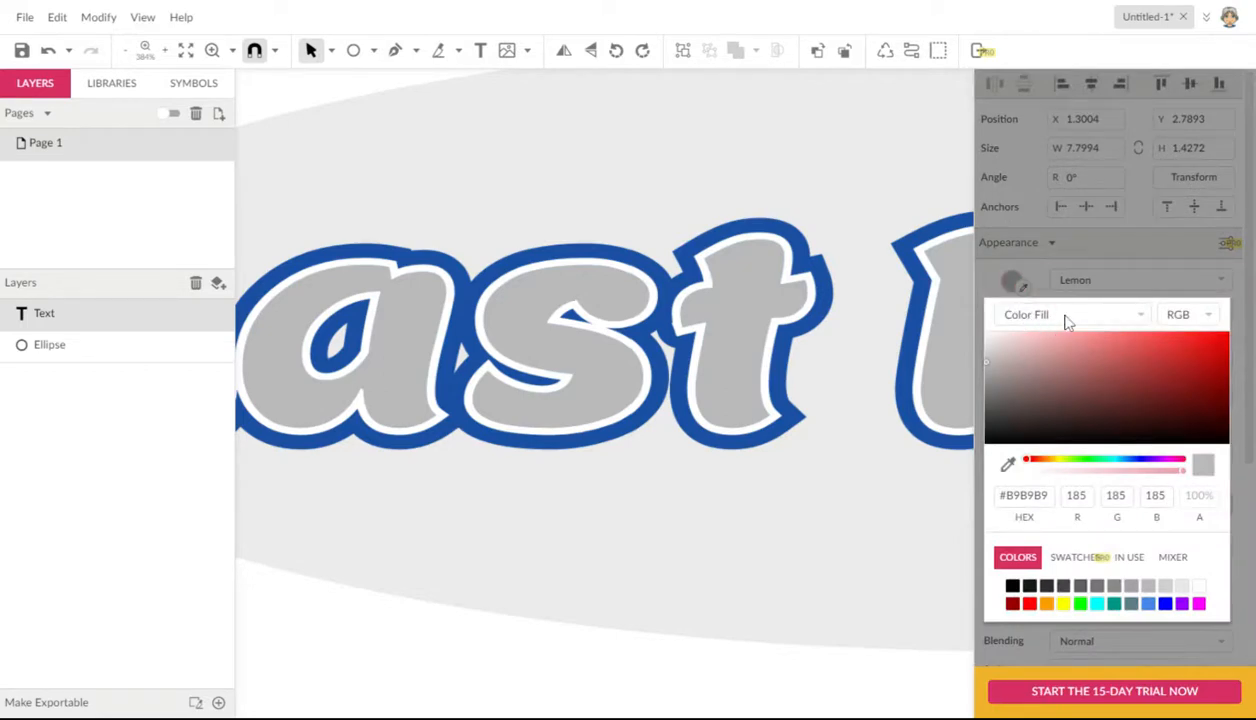
{"action": "left_click", "coordinate": [1013, 284]}
{"action": "left_click", "coordinate": [1013, 284]}
{"action": "left_click", "coordinate": [1141, 318]}
{"action": "left_click", "coordinate": [726, 391]}
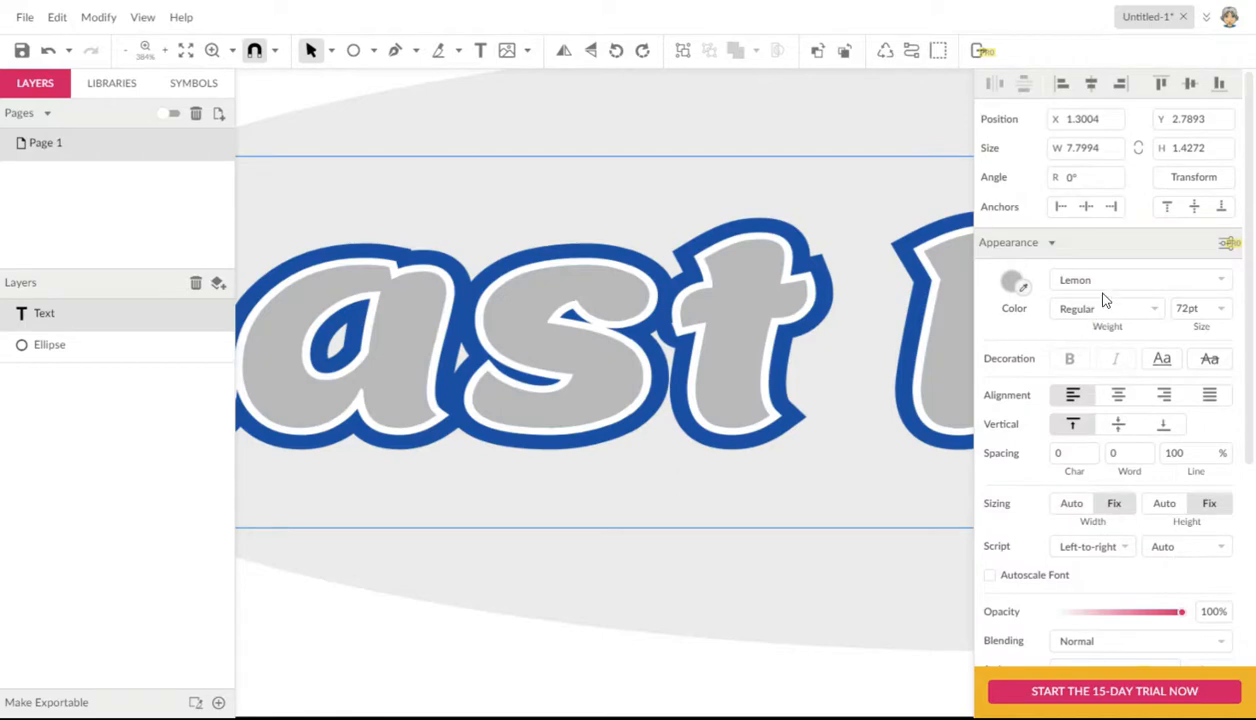
{"action": "left_click", "coordinate": [1013, 282]}
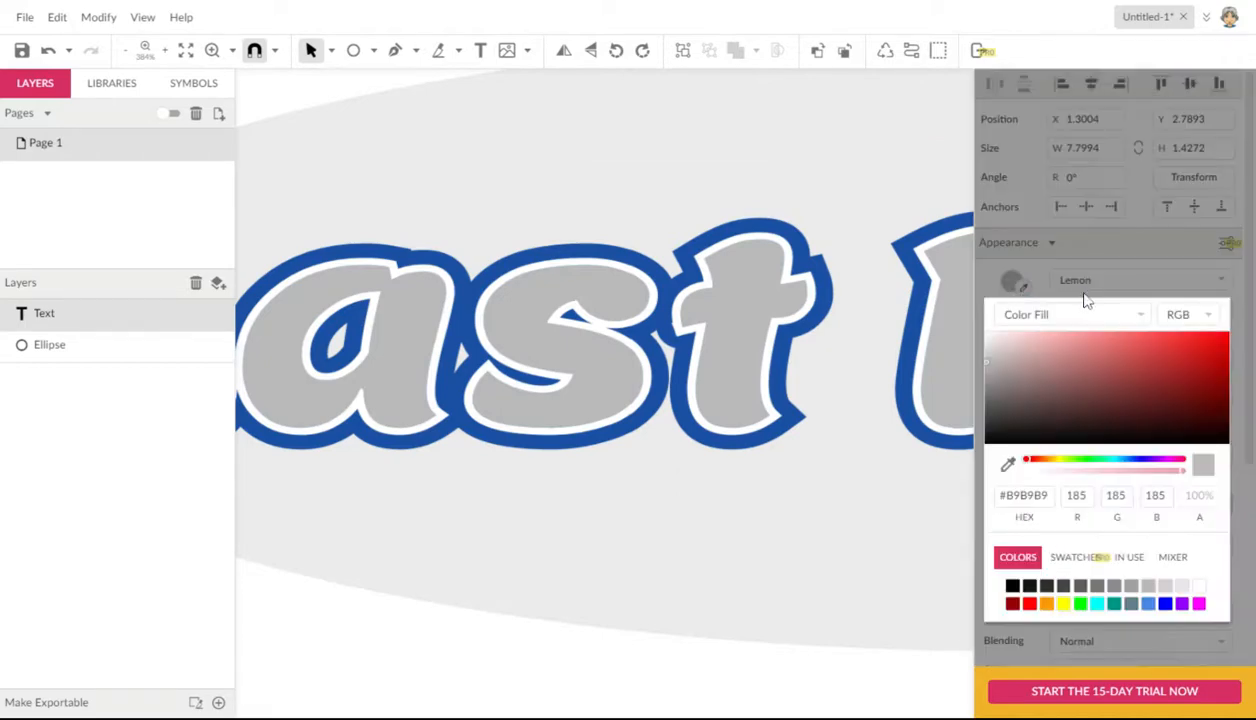
{"action": "left_click", "coordinate": [1143, 318]}
{"action": "left_click", "coordinate": [807, 549]}
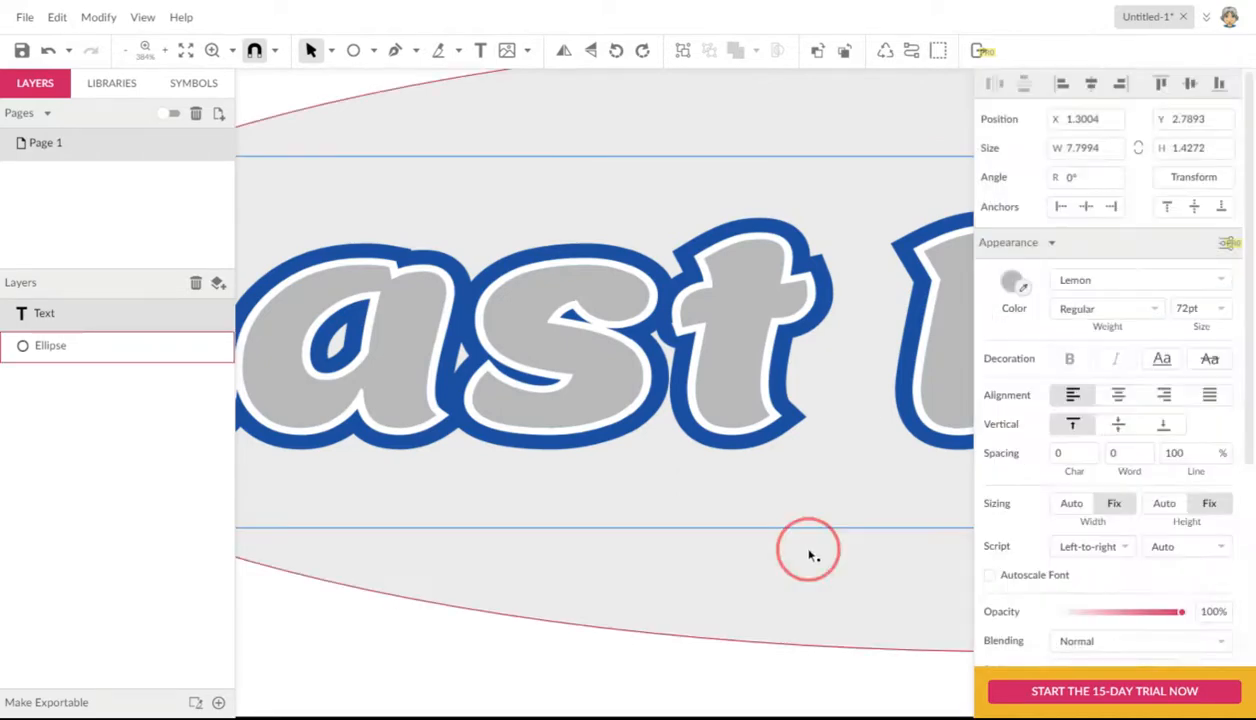
Step: Change the wide ellipse's fill to a linear gradient
{"action": "left_click", "coordinate": [879, 620]}
{"action": "left_click", "coordinate": [990, 484]}
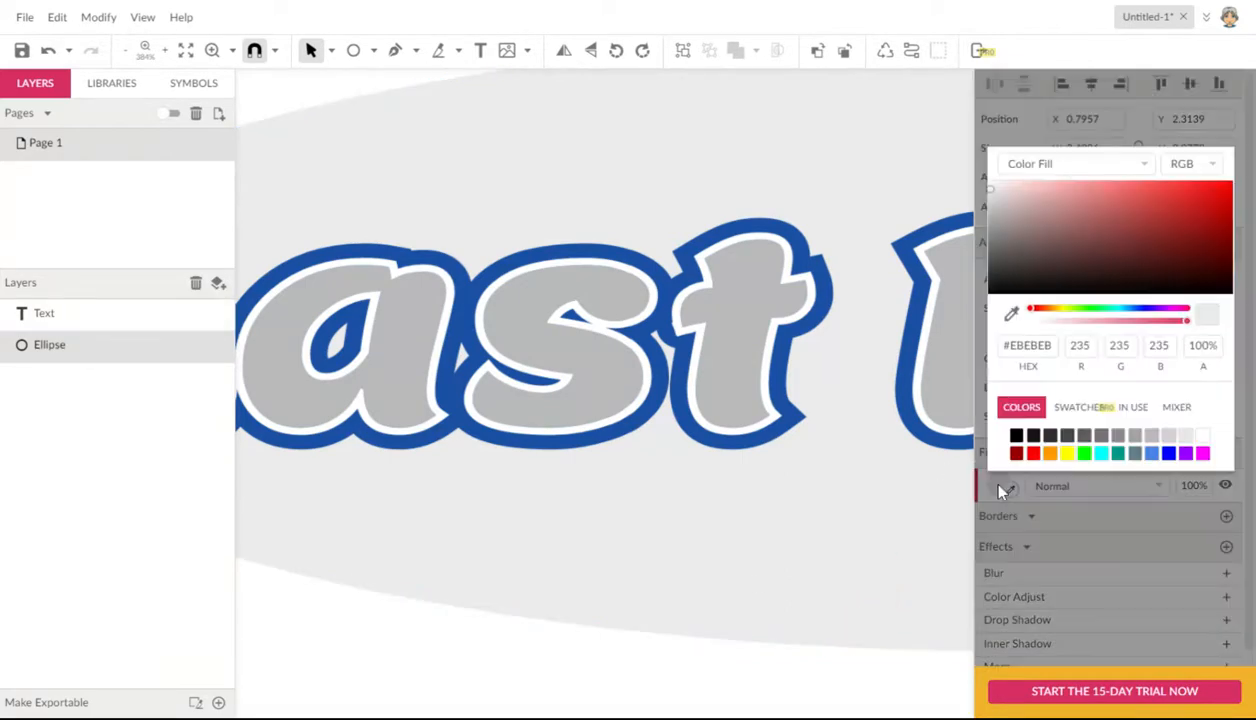
{"action": "left_click", "coordinate": [1145, 184]}
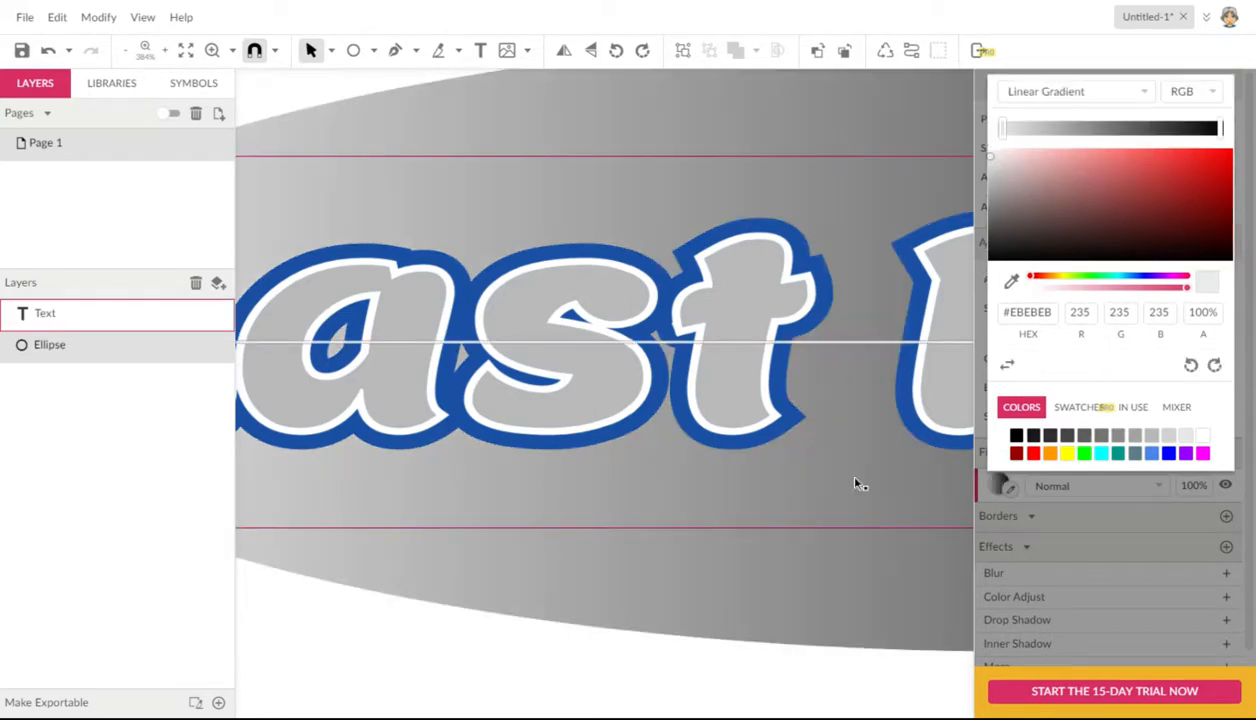
Step: Set the starting color of the ellipse's gradient to green #00FF00
{"action": "key", "text": "ctrl+minus"}
{"action": "key", "text": "ctrl+minus"}
{"action": "left_click", "coordinate": [611, 578]}
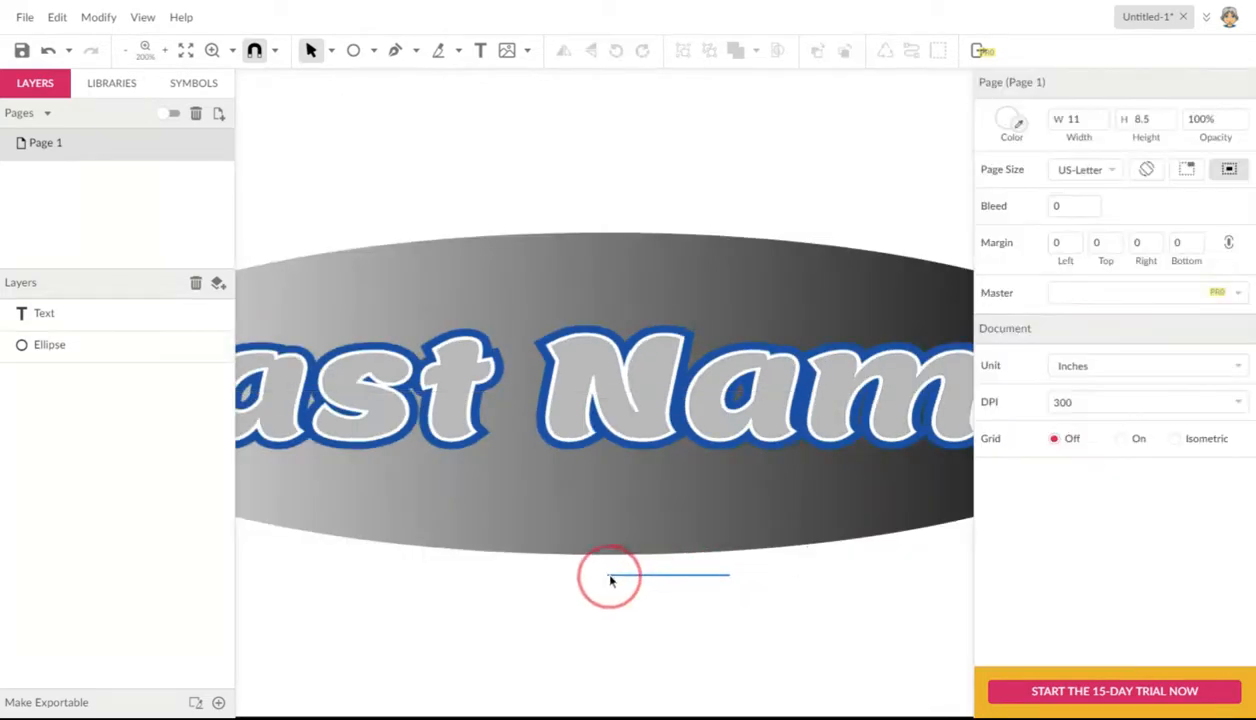
{"action": "key", "text": "space"}
{"action": "left_click_drag", "start_coordinate": [645, 602], "coordinate": [695, 608]}
{"action": "key", "text": "ctrl+minus"}
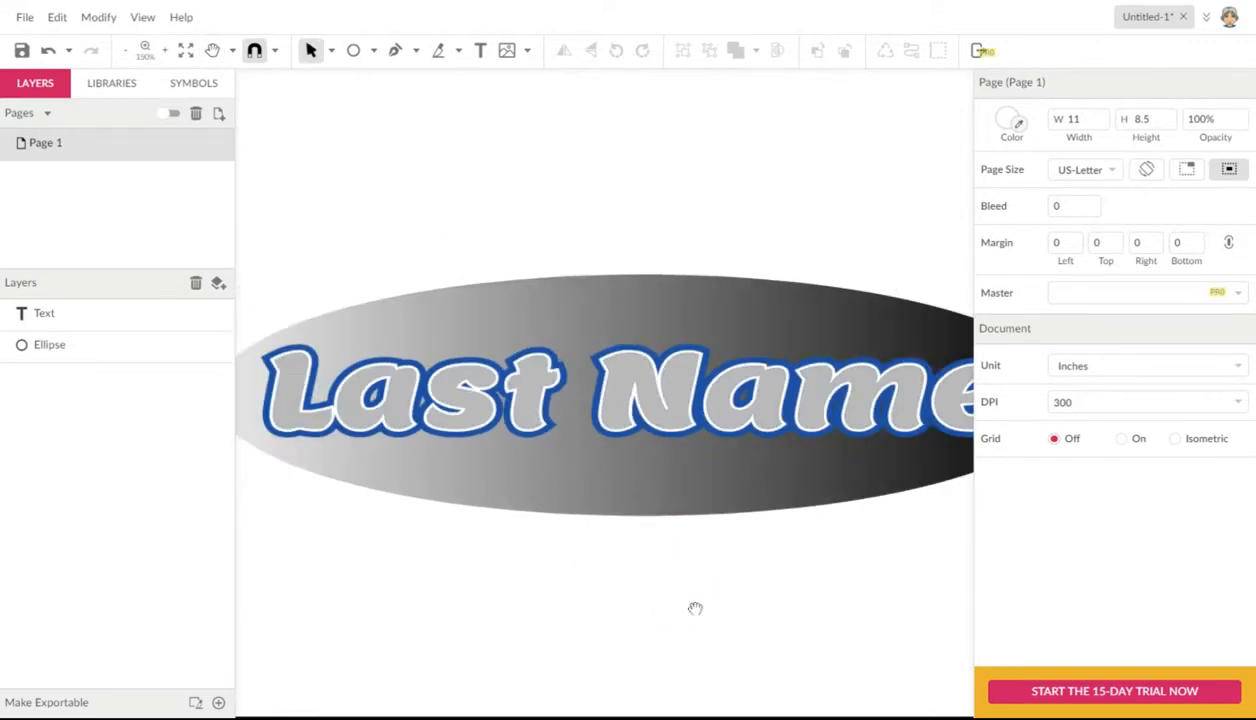
{"action": "left_click", "coordinate": [690, 496]}
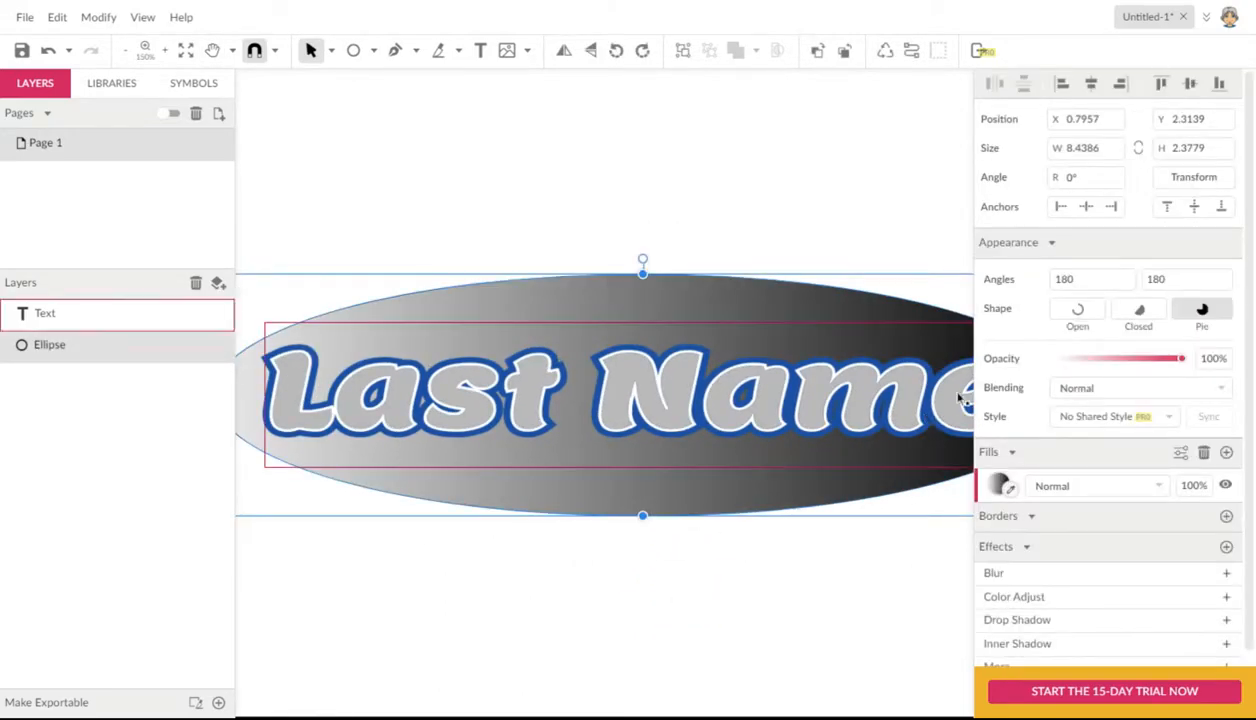
{"action": "left_click", "coordinate": [1000, 485]}
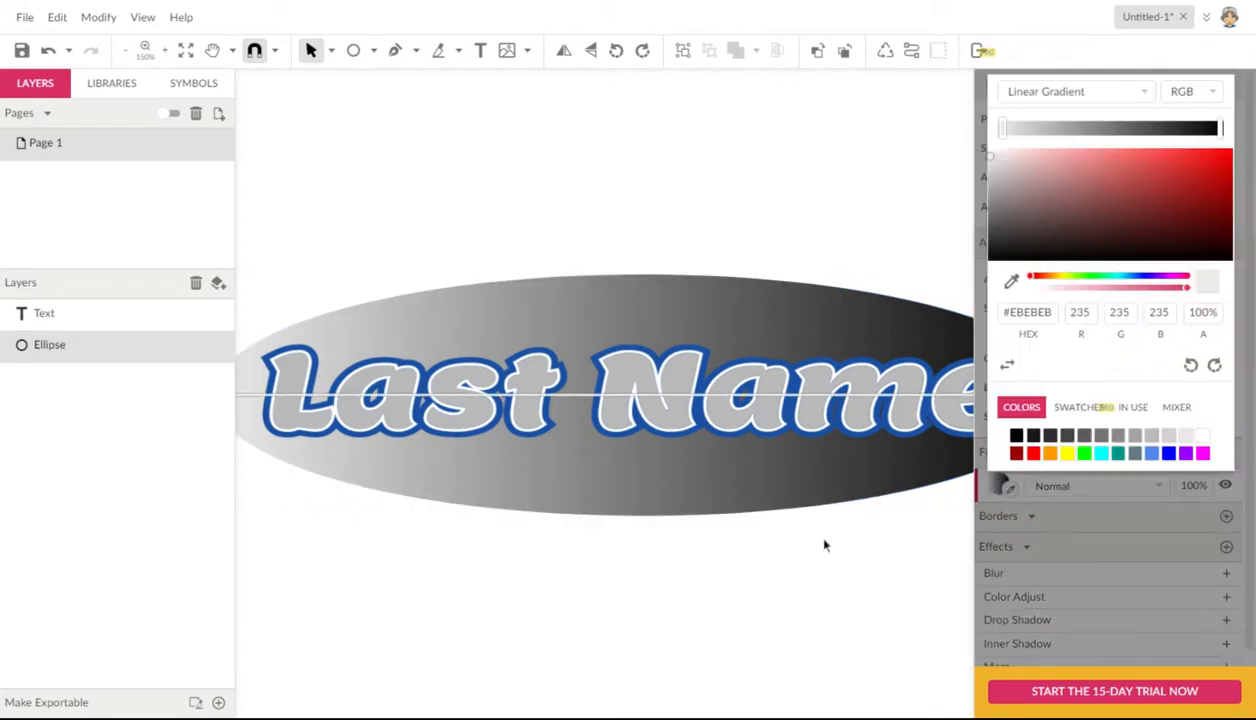
{"action": "key", "text": "ctrl+minus"}
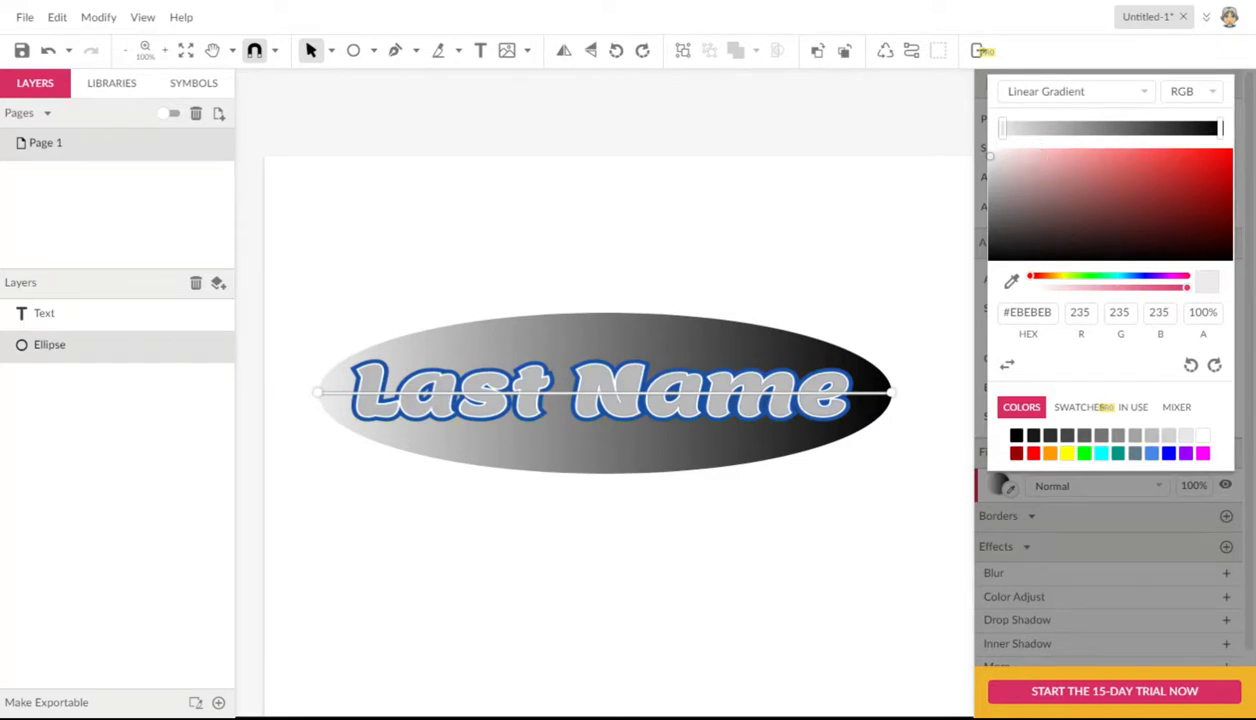
{"action": "left_click", "coordinate": [1087, 450]}
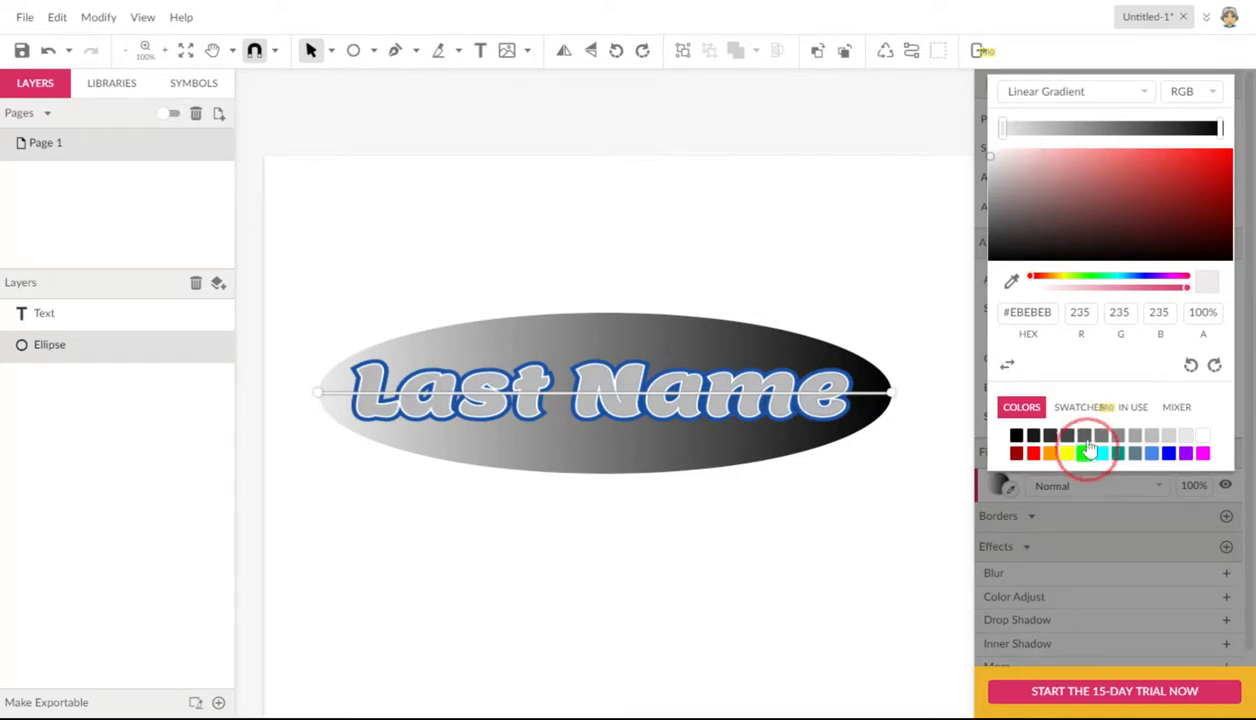
Step: Add a blue #4A86E8 stop near the middle of the gradient and shift it slightly toward the black end
{"action": "left_click", "coordinate": [1113, 132]}
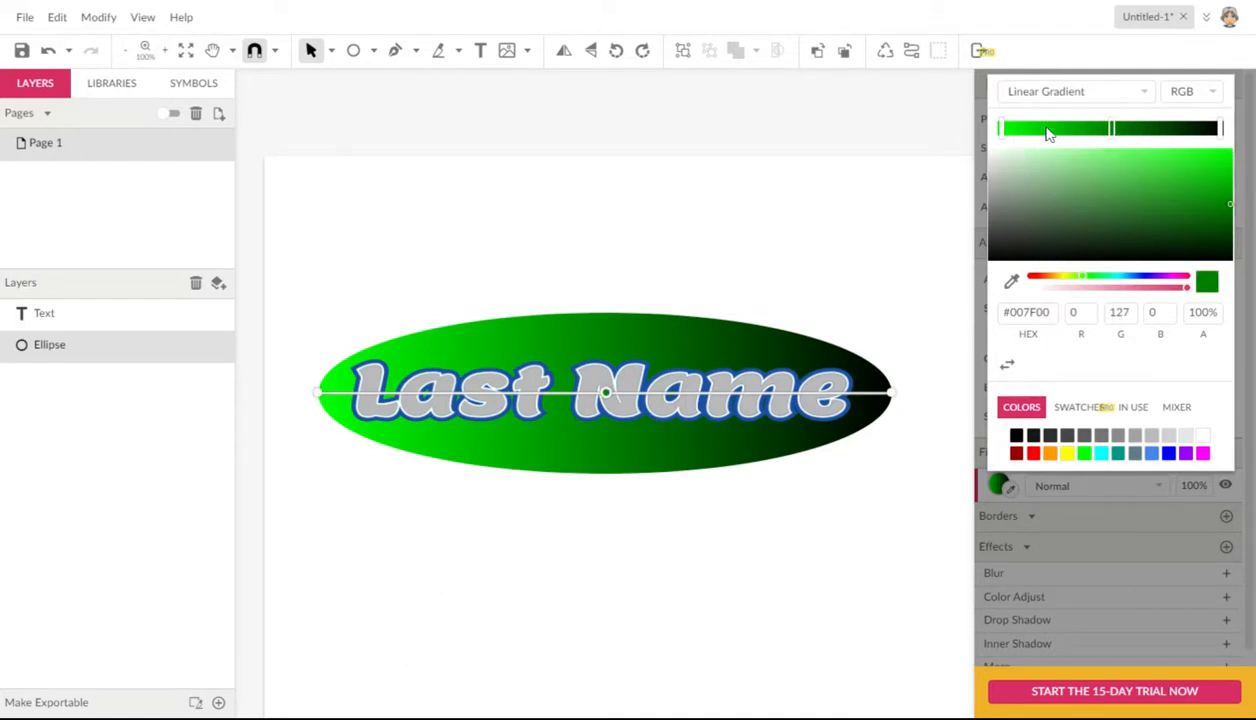
{"action": "left_click", "coordinate": [1152, 454]}
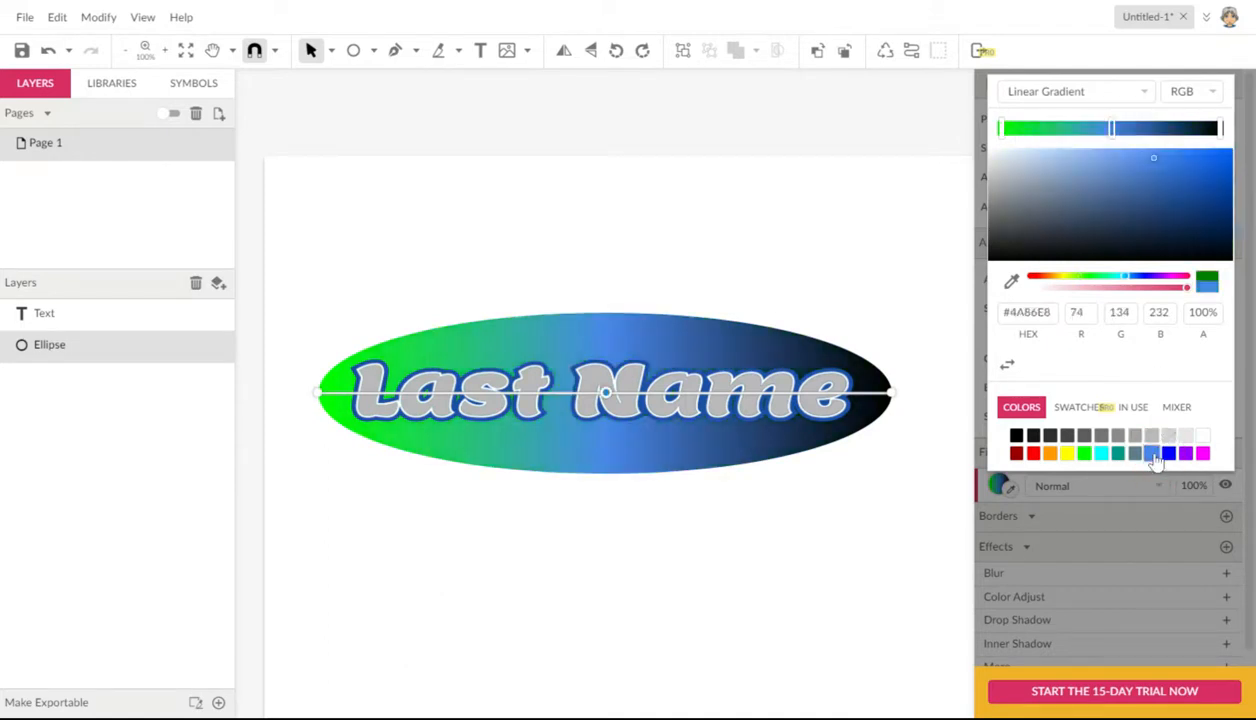
{"action": "mouse_move", "coordinate": [1111, 130]}
{"action": "left_mouse_down"}
{"action": "mouse_move", "coordinate": [1042, 130]}
{"action": "mouse_move", "coordinate": [1128, 130]}
{"action": "left_mouse_up"}
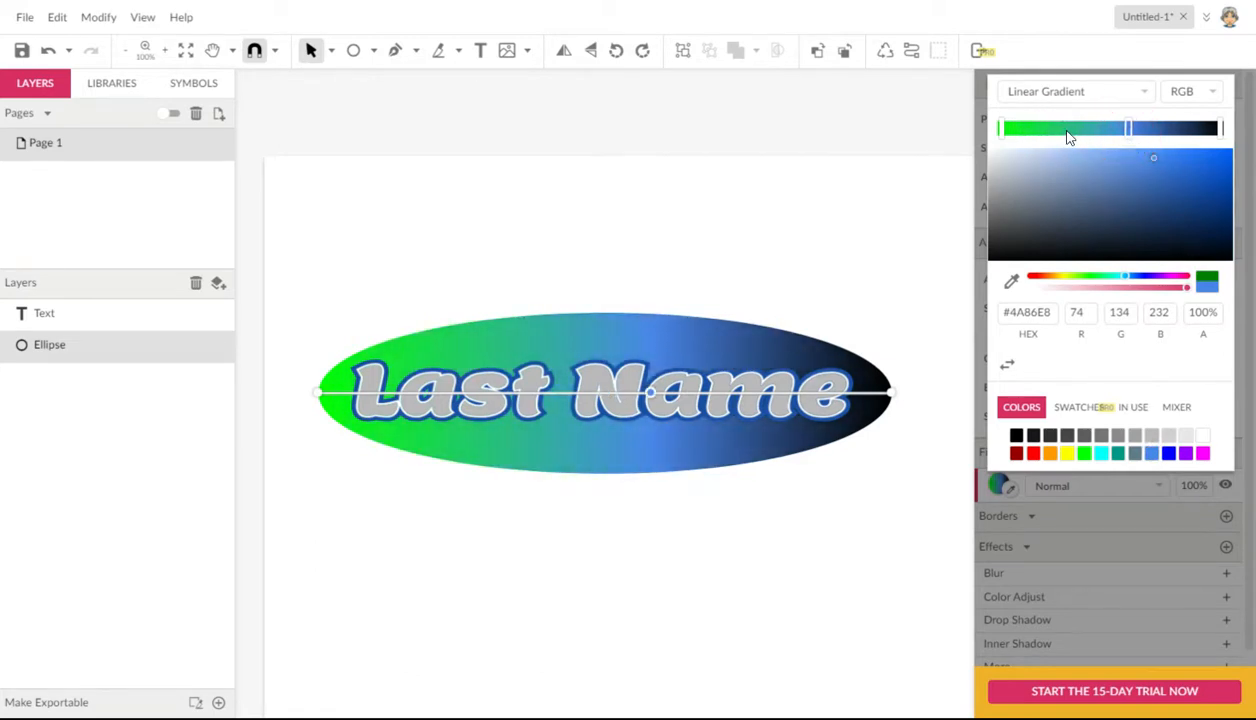
Step: Add a yellow #FFFF00 stop between green and blue, moving yellow closer to green and blue closer to black
{"action": "left_click", "coordinate": [1068, 132]}
{"action": "left_click", "coordinate": [1068, 454]}
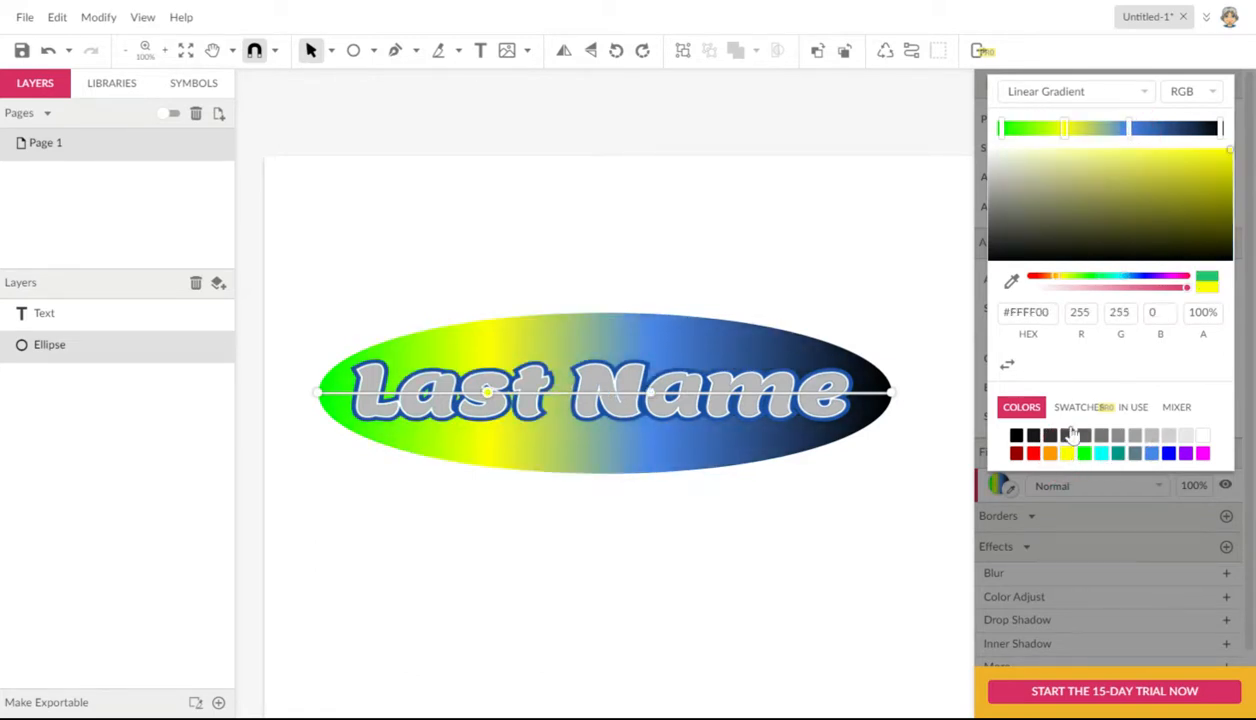
{"action": "left_click_drag", "start_coordinate": [1064, 138], "coordinate": [1032, 132]}
{"action": "left_click_drag", "start_coordinate": [1128, 130], "coordinate": [1152, 141]}
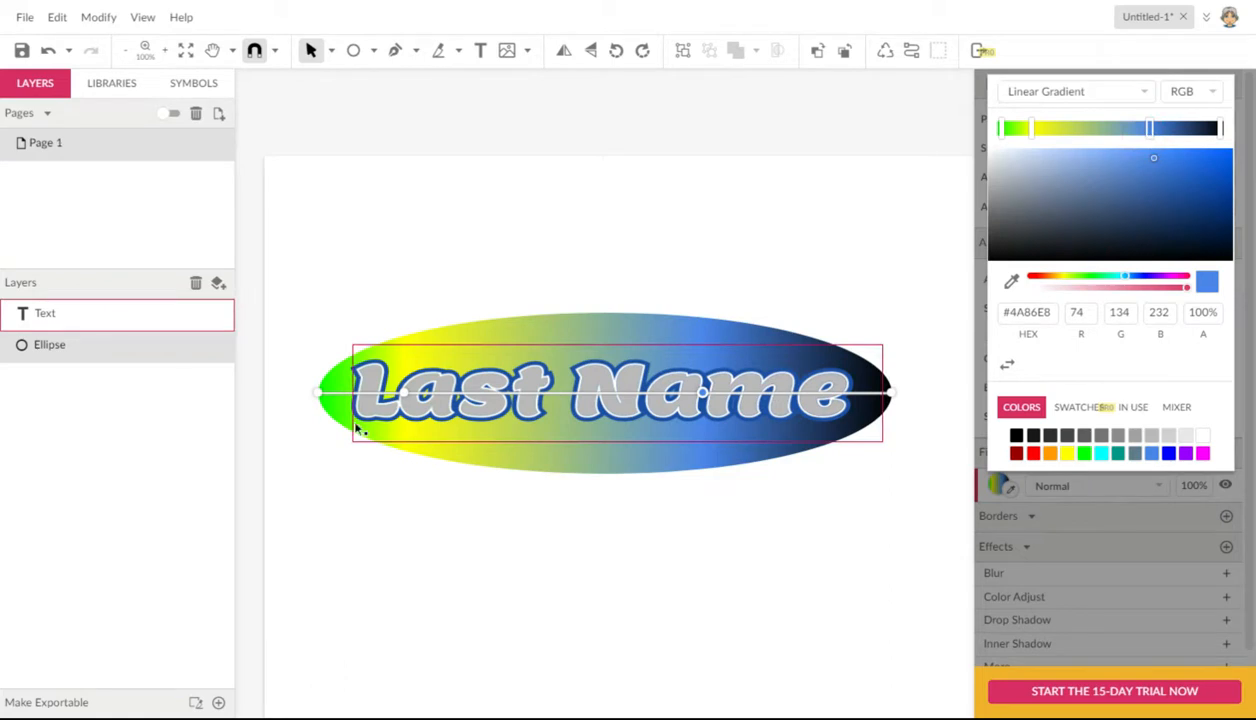
Step: Tilt the ellipse's gradient diagonally from above its upper edge to its lower right side, and shift the blue stop slightly toward yellow
{"action": "left_click_drag", "start_coordinate": [318, 392], "coordinate": [548, 304]}
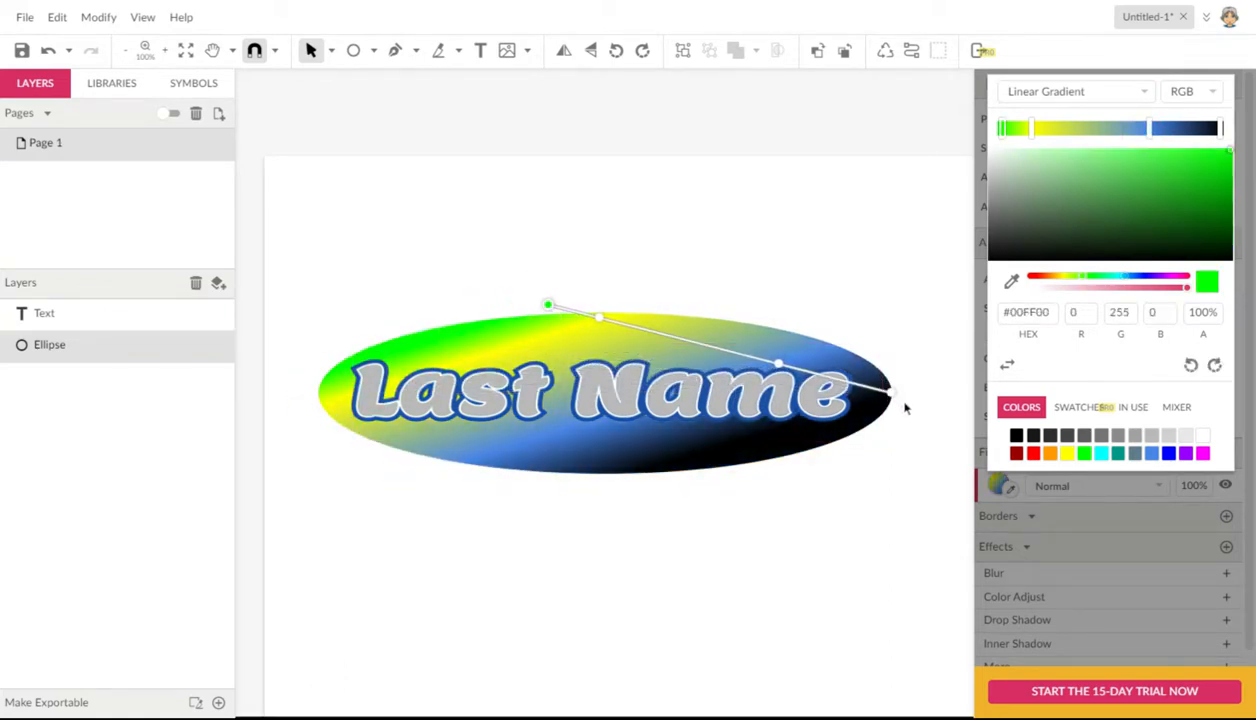
{"action": "left_click_drag", "start_coordinate": [896, 402], "coordinate": [754, 488]}
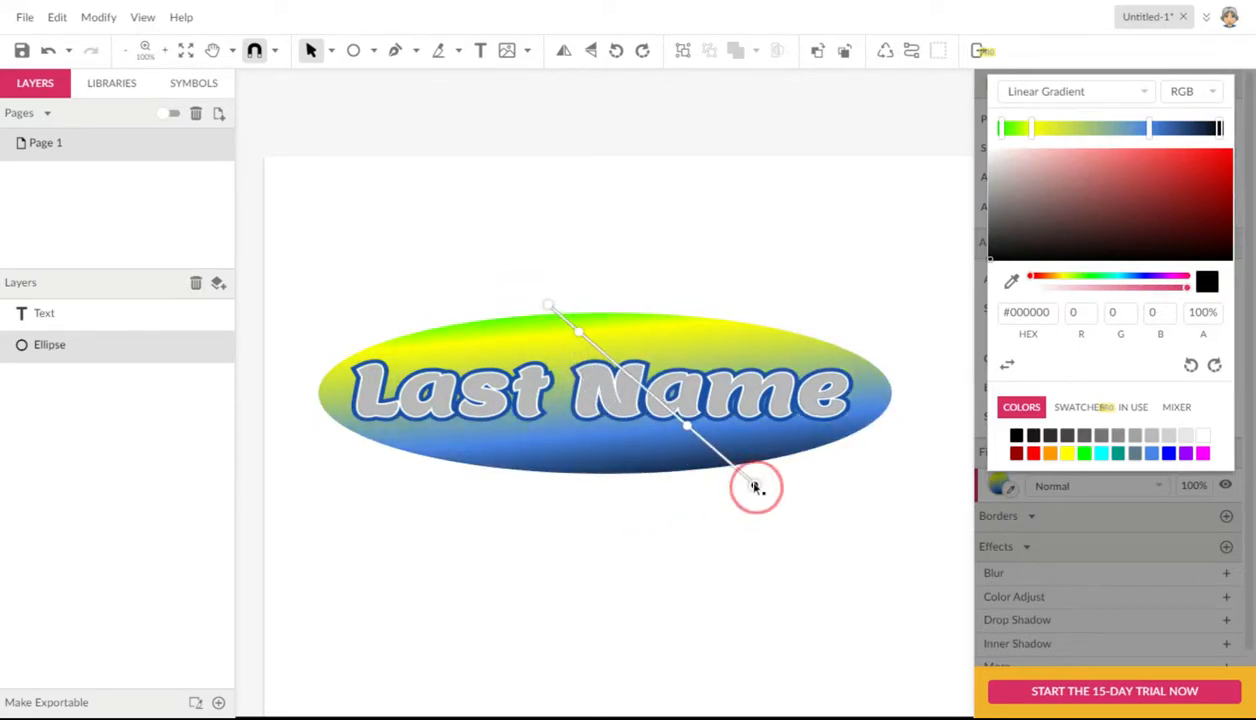
{"action": "mouse_move", "coordinate": [677, 423]}
{"action": "left_mouse_down"}
{"action": "mouse_move", "coordinate": [650, 385]}
{"action": "mouse_move", "coordinate": [718, 451]}
{"action": "mouse_move", "coordinate": [673, 413]}
{"action": "left_mouse_up"}
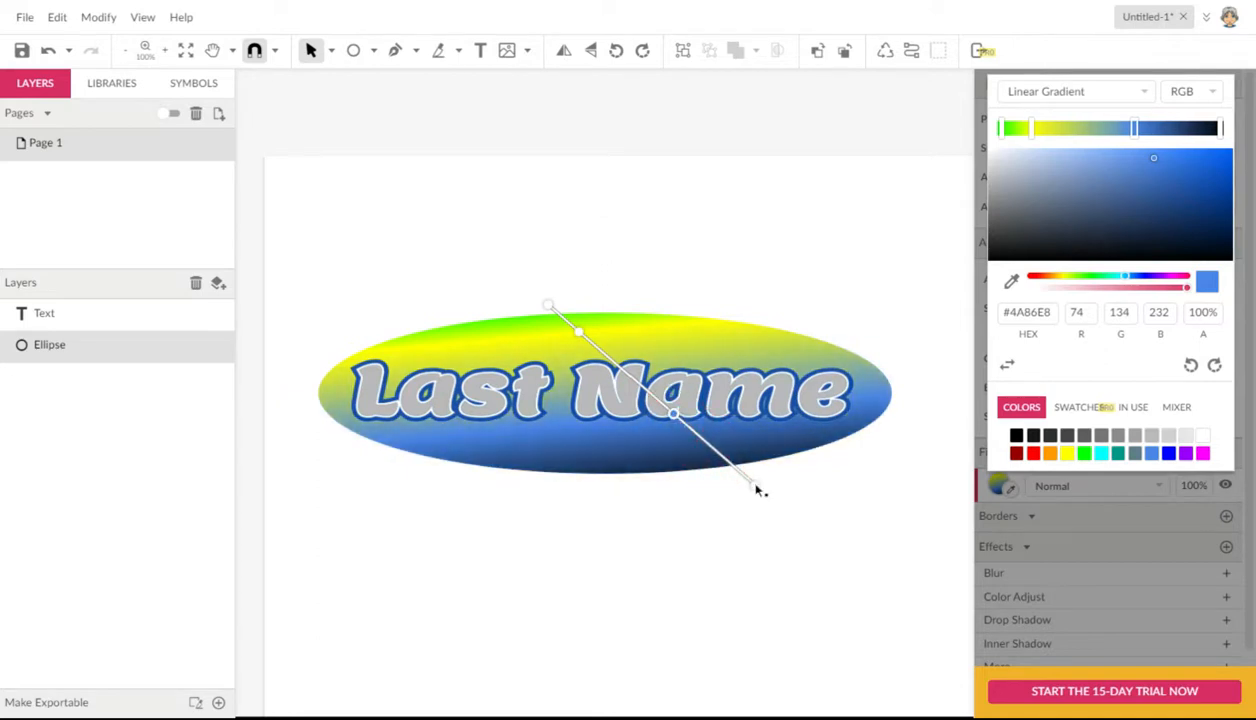
{"action": "left_click_drag", "start_coordinate": [756, 489], "coordinate": [760, 443]}
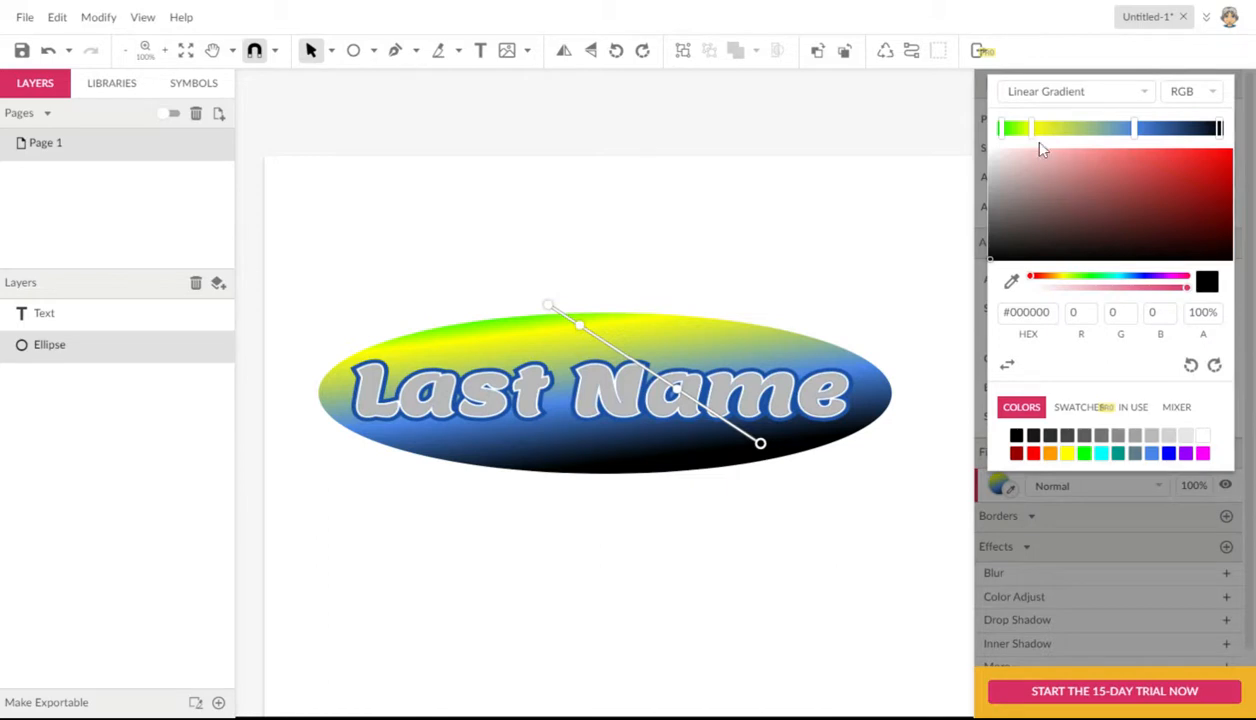
Step: Realign the gradient horizontally through the ellipse's center, with its ends placed just beyond the left and right edges
{"action": "left_click_drag", "start_coordinate": [762, 446], "coordinate": [903, 400]}
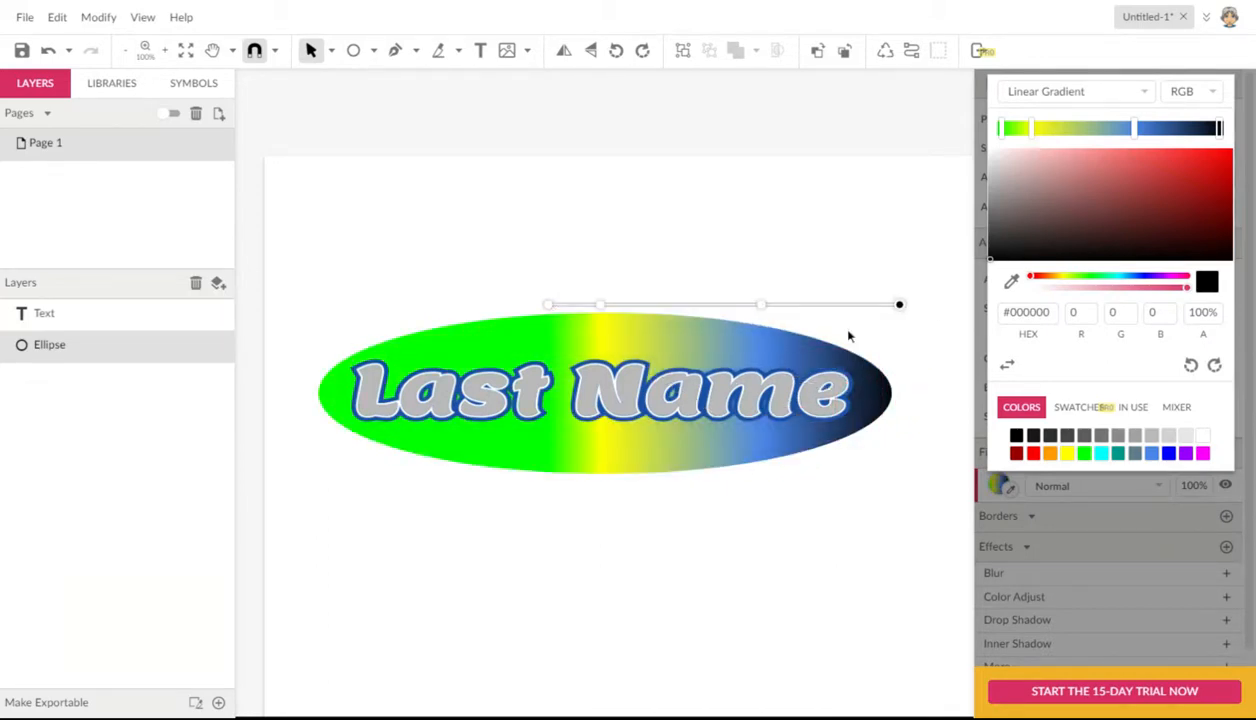
{"action": "left_click_drag", "start_coordinate": [900, 306], "coordinate": [912, 391]}
{"action": "left_click_drag", "start_coordinate": [552, 305], "coordinate": [313, 392]}
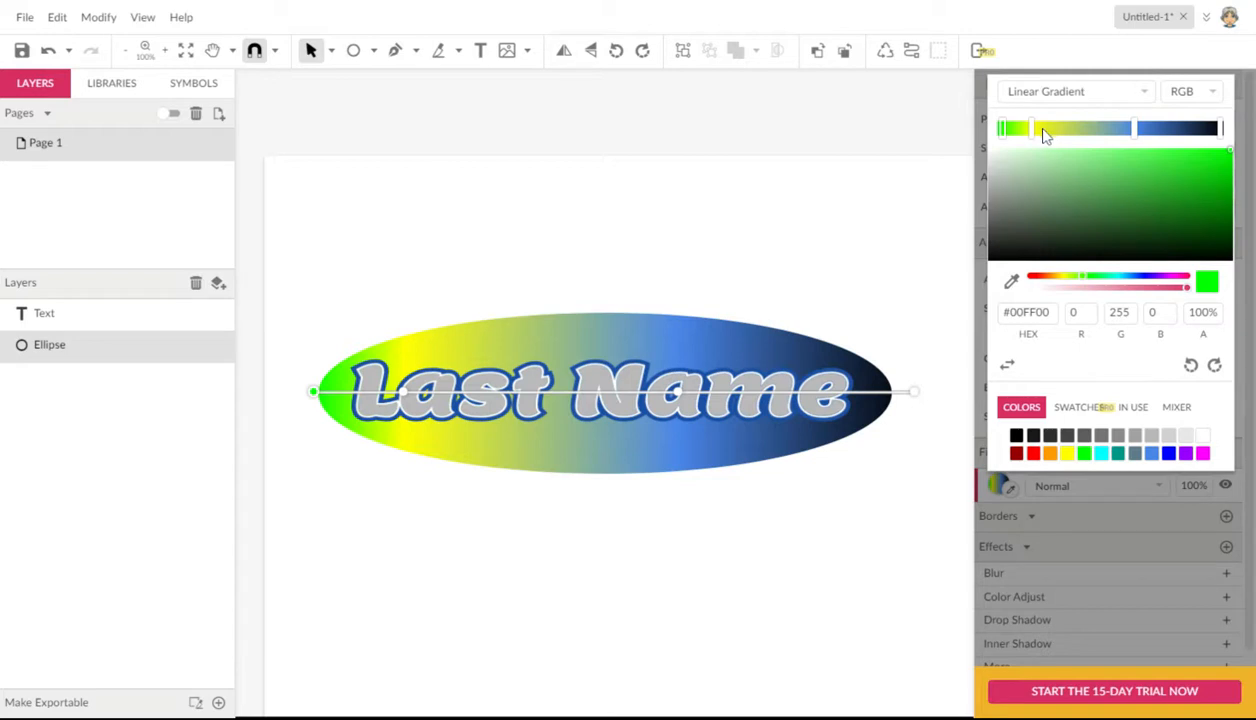
Step: Remove the gradient's yellow and blue stops, and recolor its start as dark gray #747474 and its end as light gray #B9B9B9
{"action": "left_click_drag", "start_coordinate": [1035, 130], "coordinate": [1043, 213]}
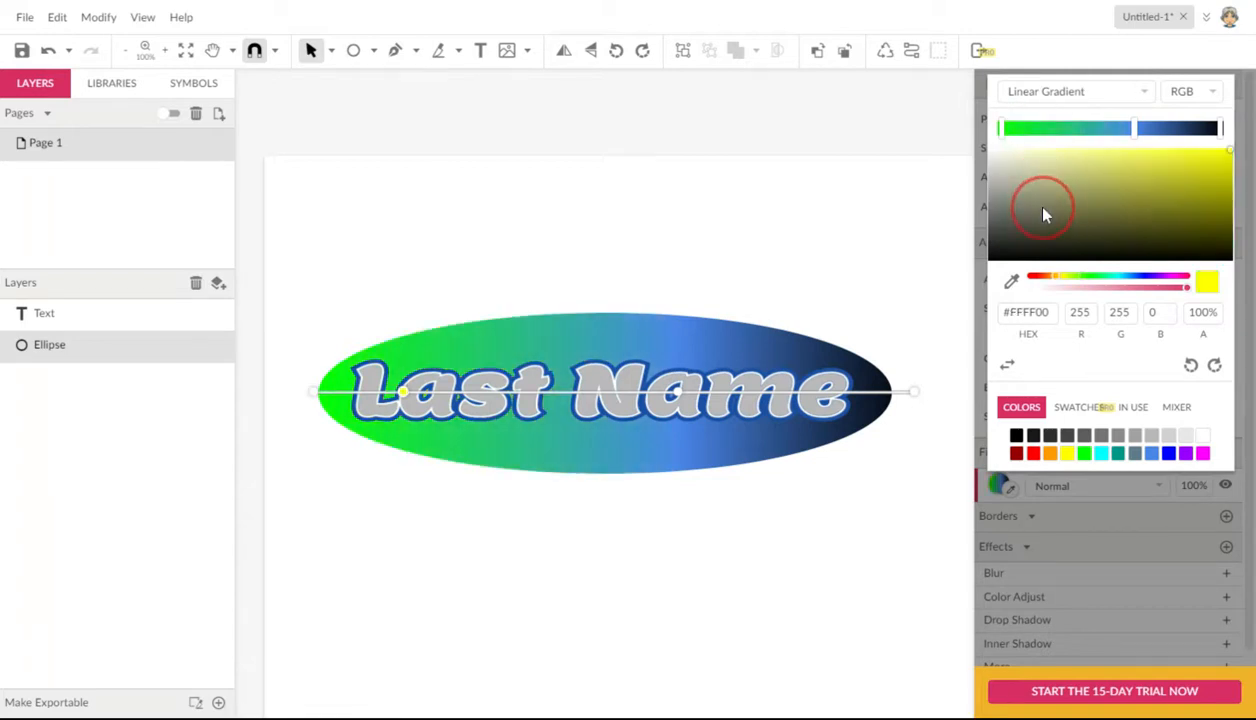
{"action": "left_click_drag", "start_coordinate": [1136, 130], "coordinate": [1128, 202]}
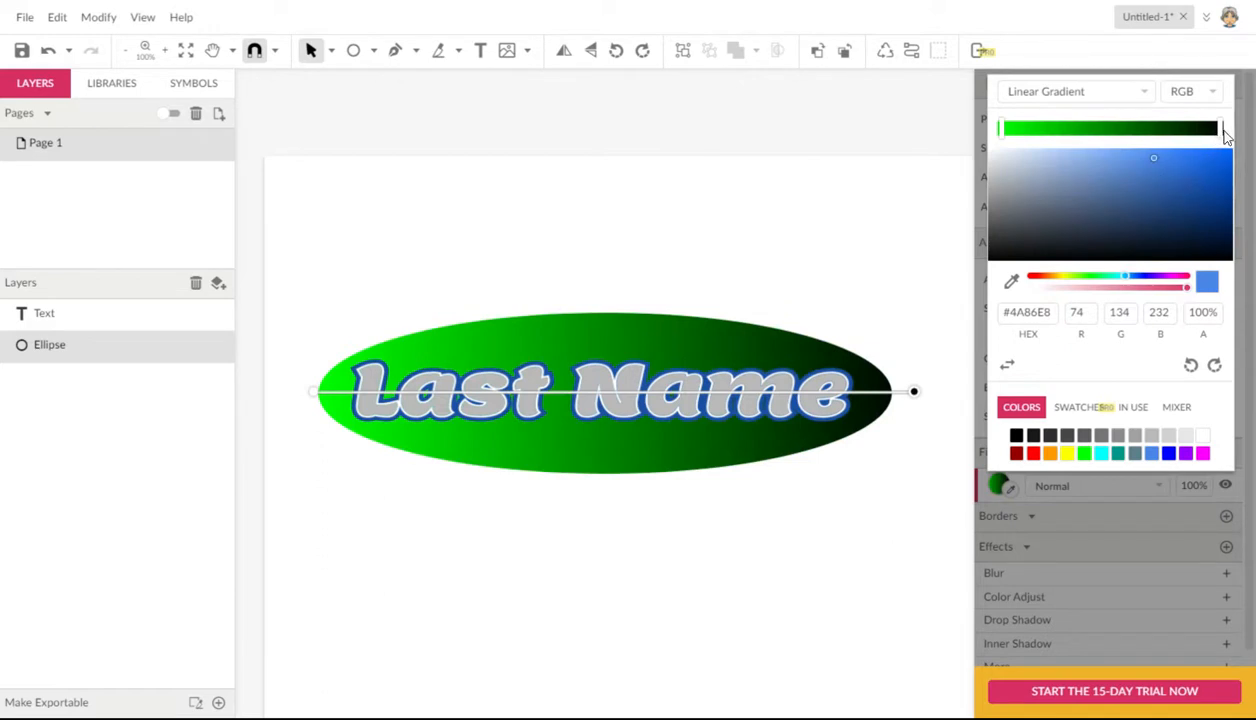
{"action": "left_click", "coordinate": [1199, 130]}
{"action": "left_click", "coordinate": [1151, 436]}
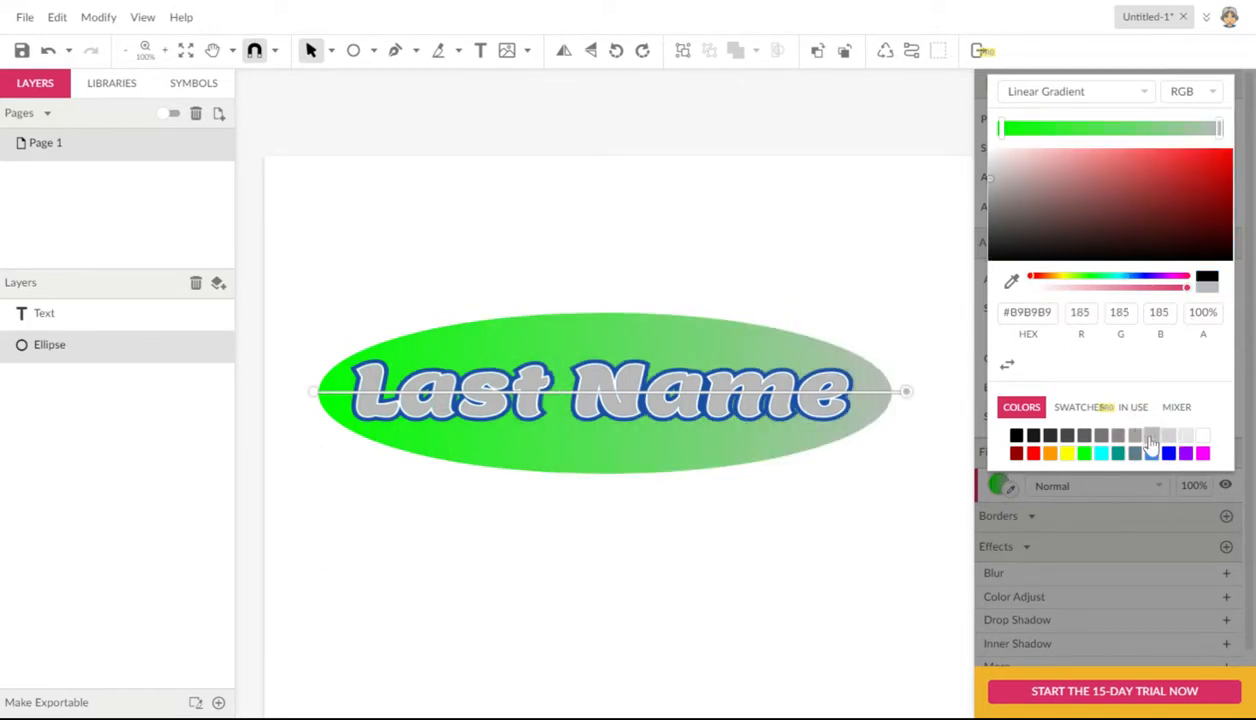
{"action": "left_click", "coordinate": [1001, 129]}
{"action": "left_click", "coordinate": [1086, 440]}
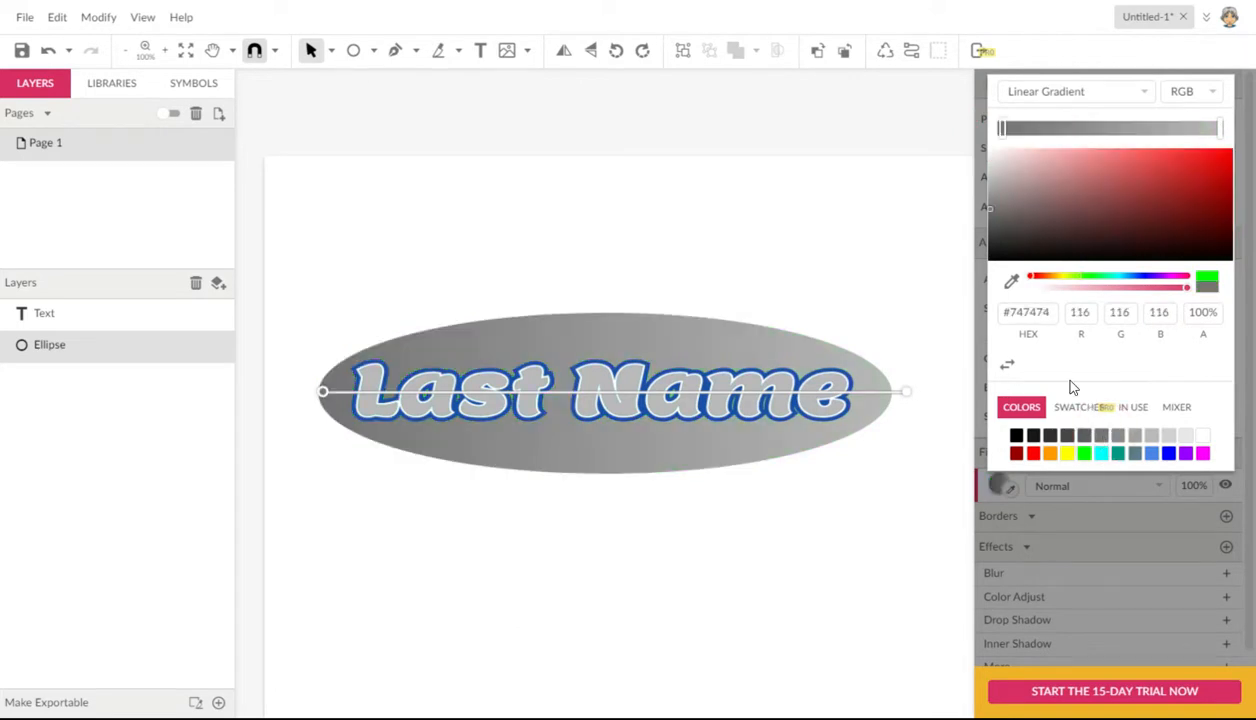
{"action": "left_click", "coordinate": [820, 520]}
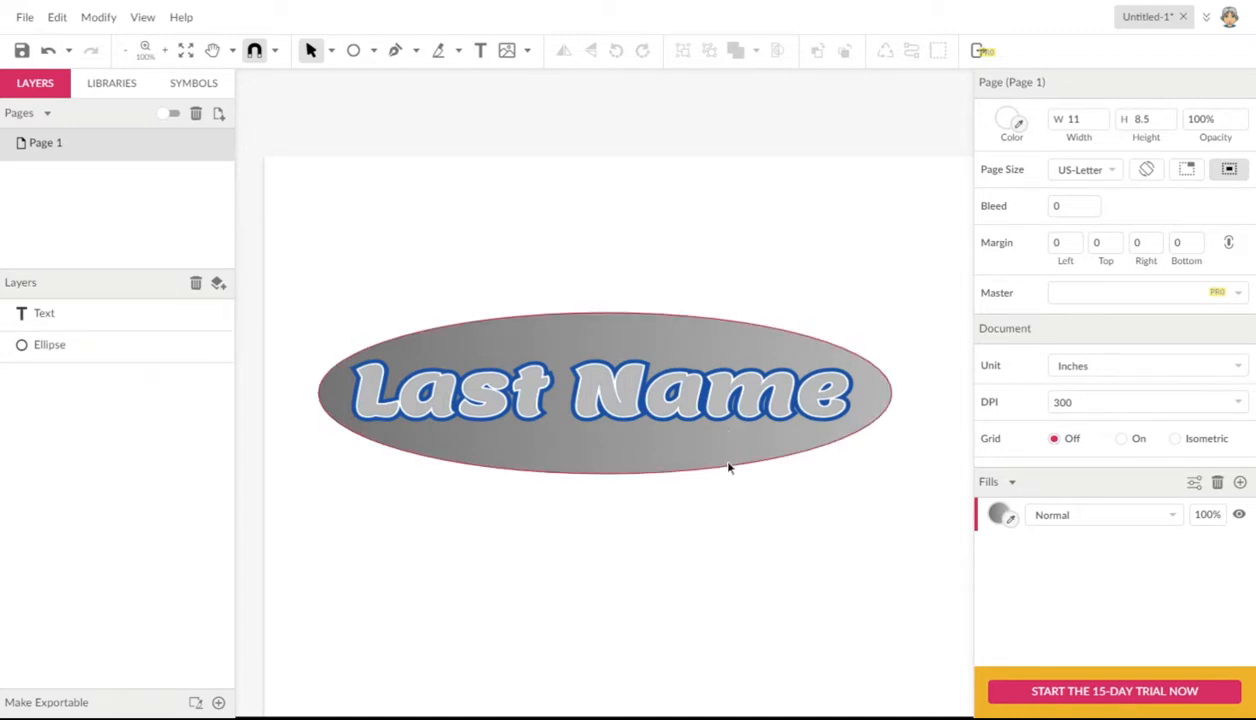
Step: Zoom out to 66% and reposition the view to show the whole page
{"action": "key", "text": "ctrl+minus"}
{"action": "key", "text": "space"}
{"action": "left_click_drag", "start_coordinate": [705, 514], "coordinate": [649, 504]}
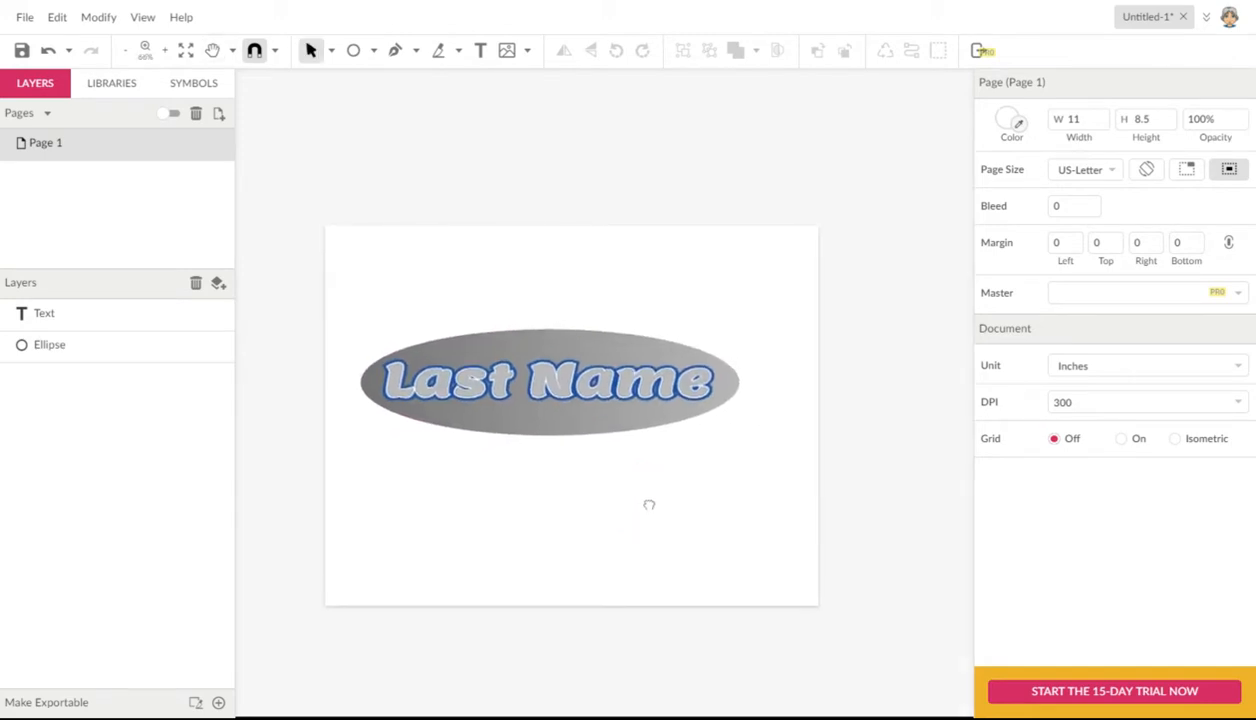